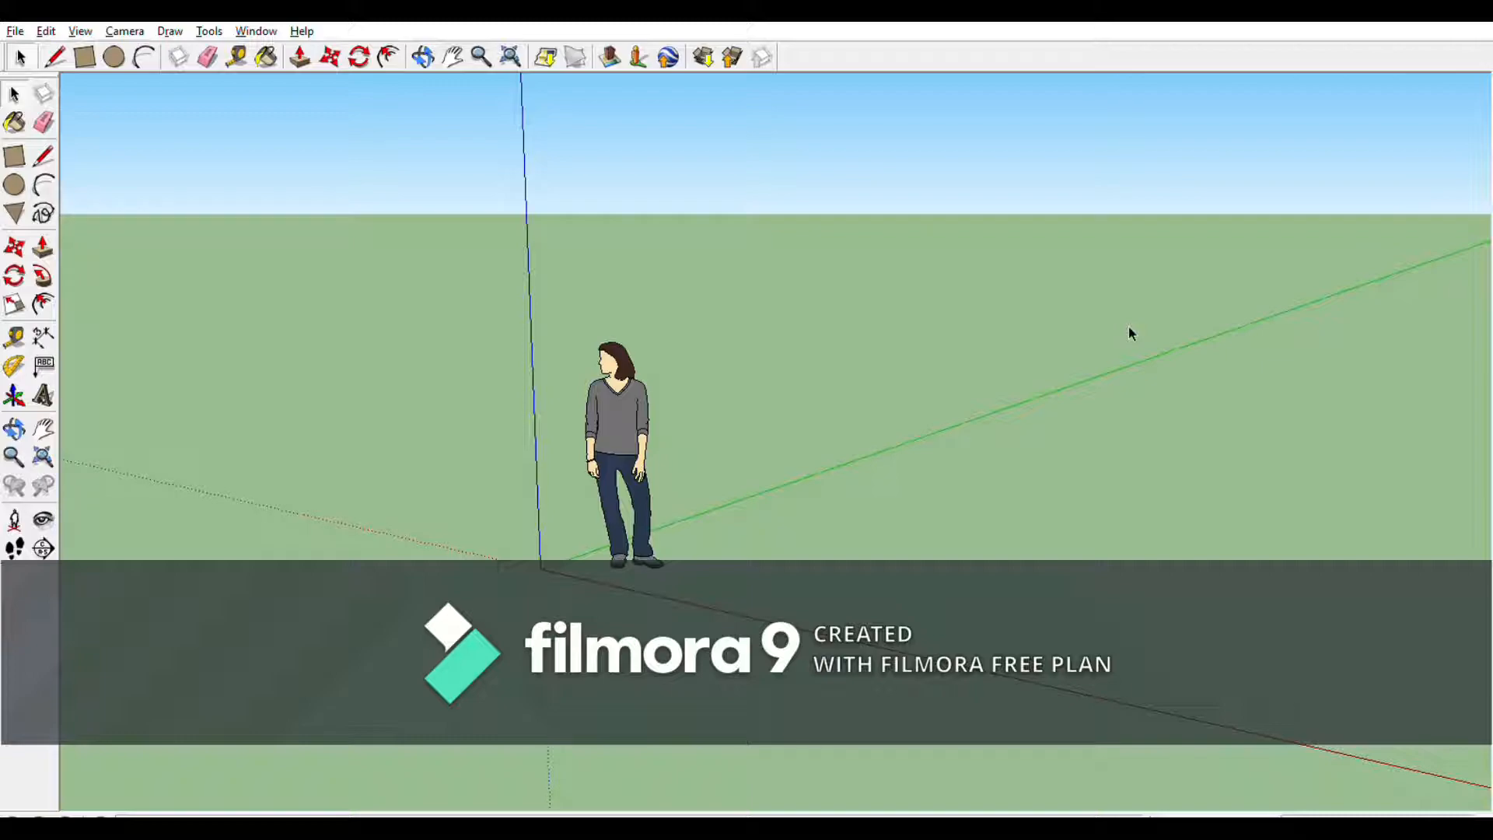
Delete the default human figure and draw a long ground rectangle from the origin, its long side running along the green axis.
click(608, 421)
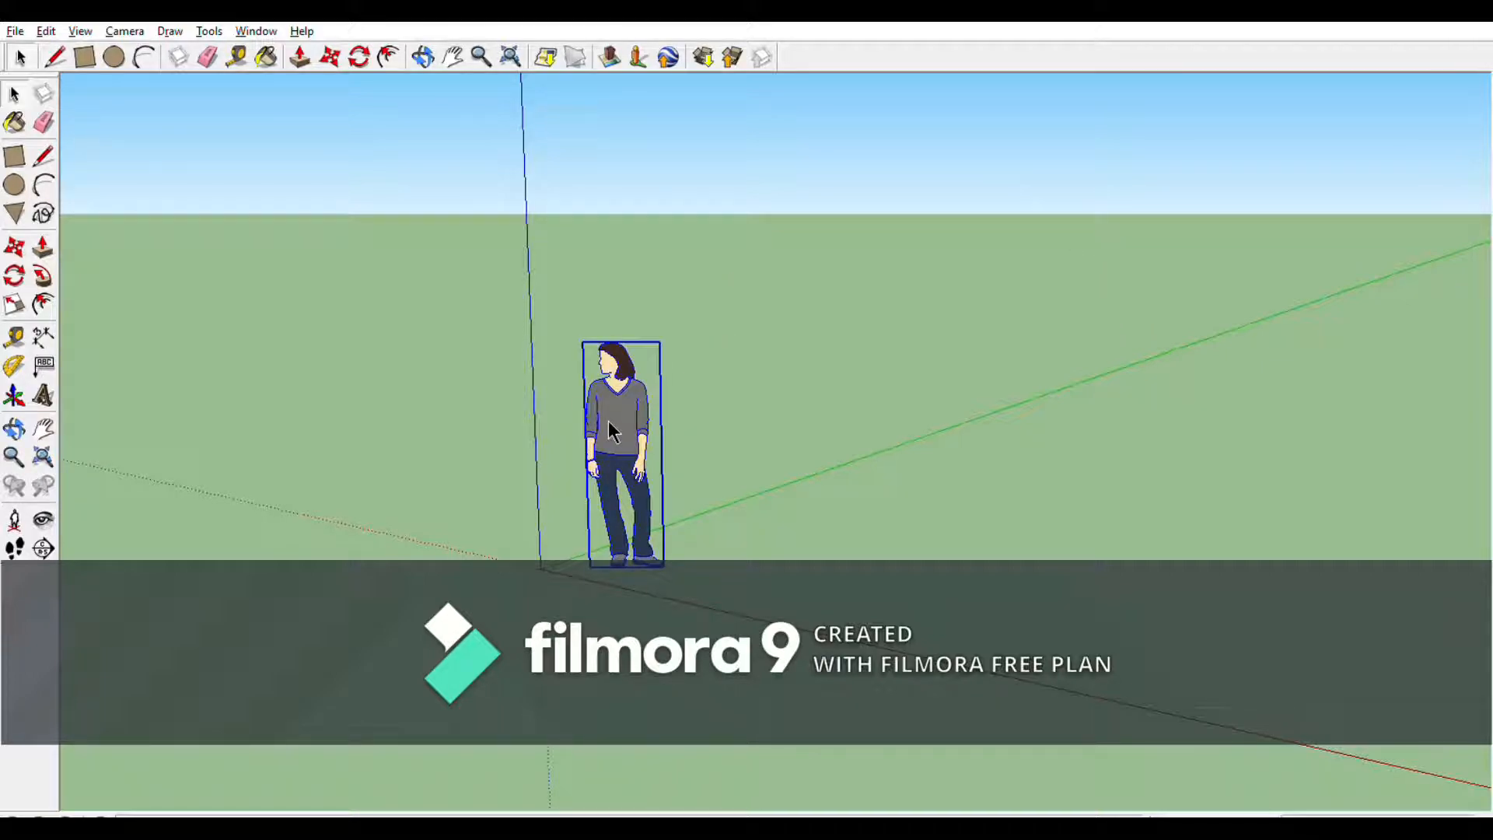
key(Delete)
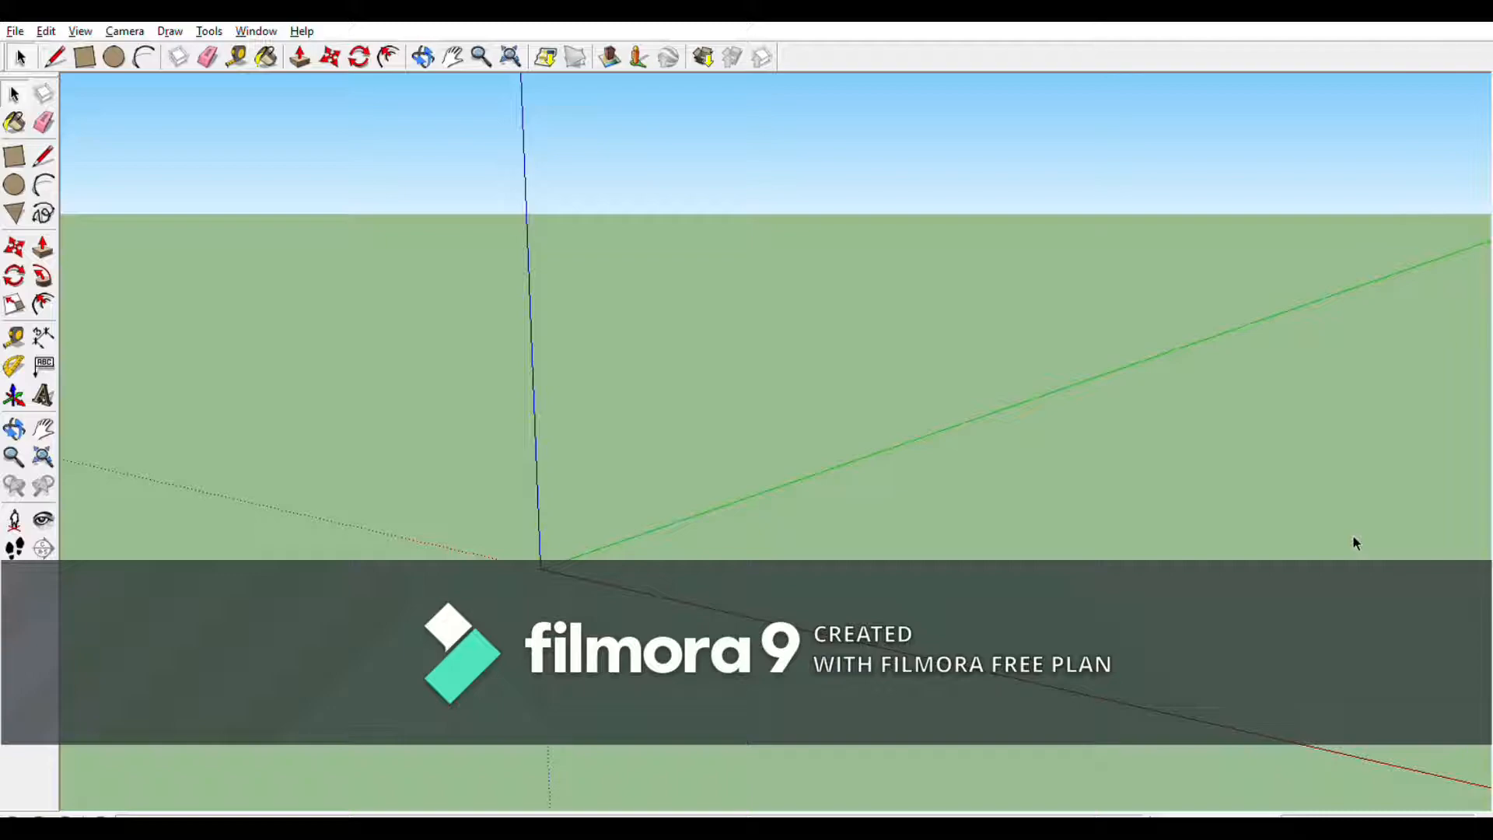
click(11, 154)
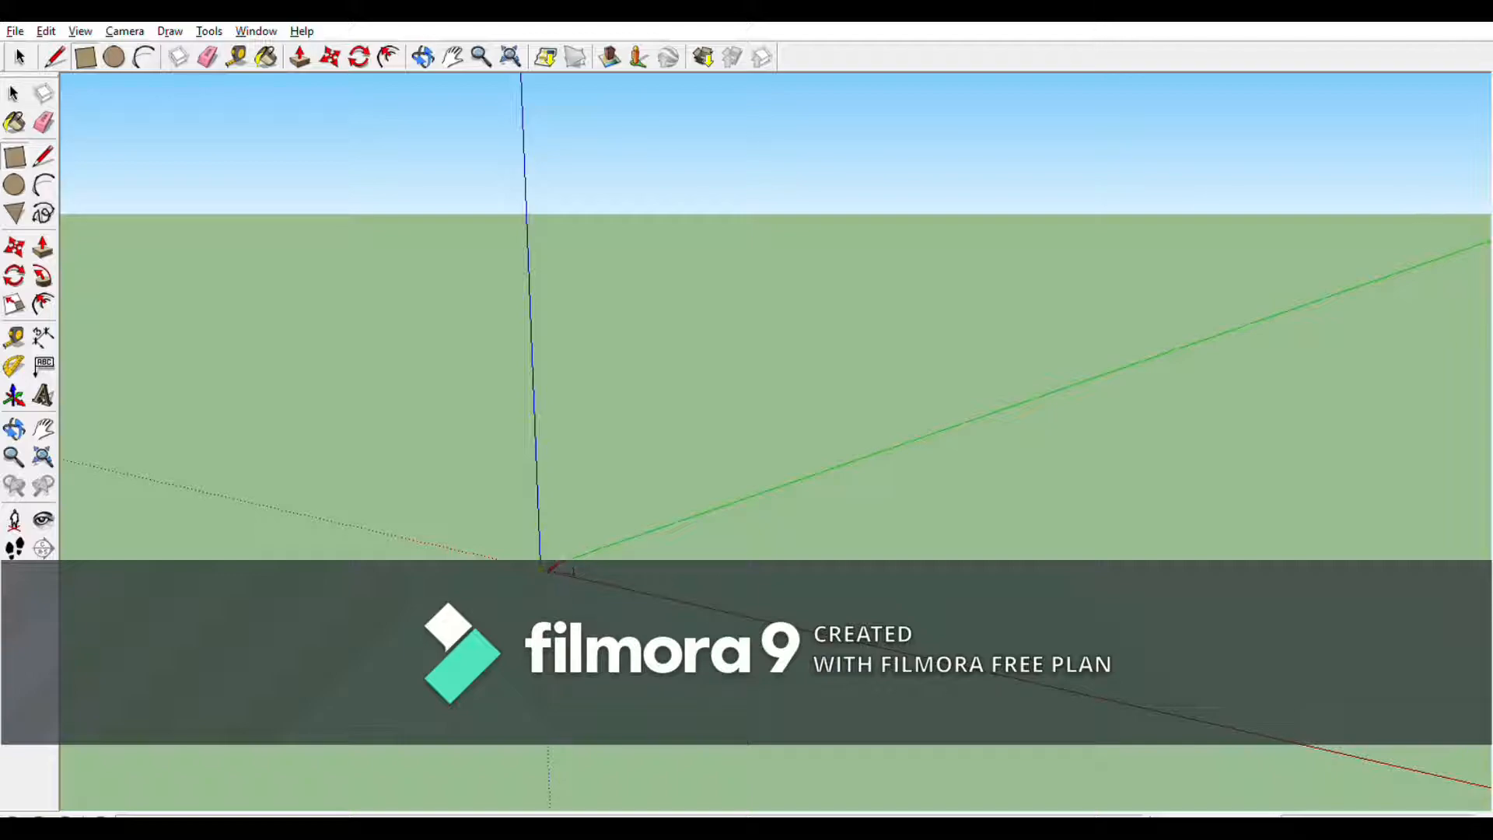
click(542, 567)
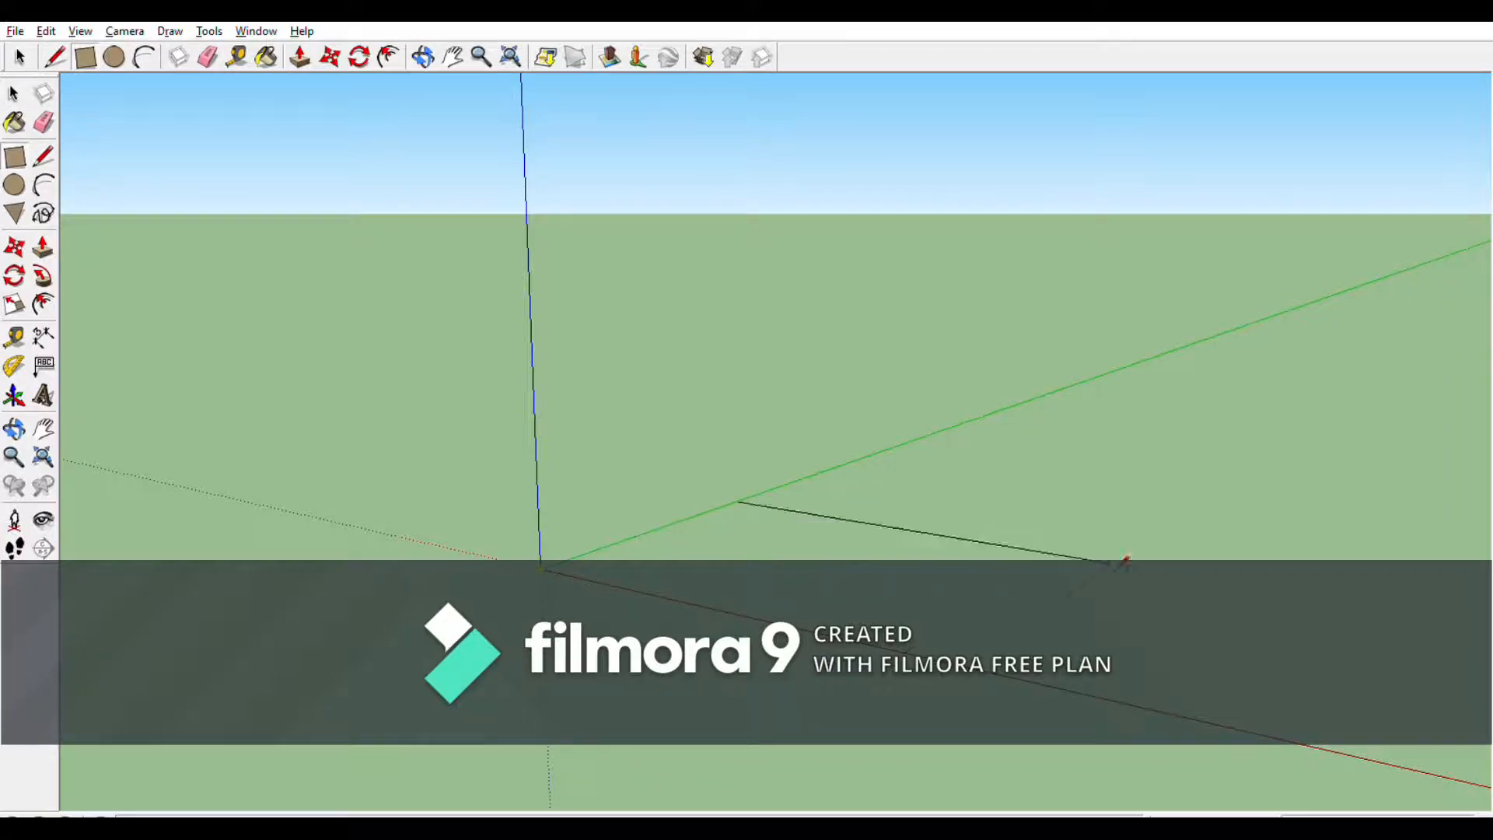
click(1452, 383)
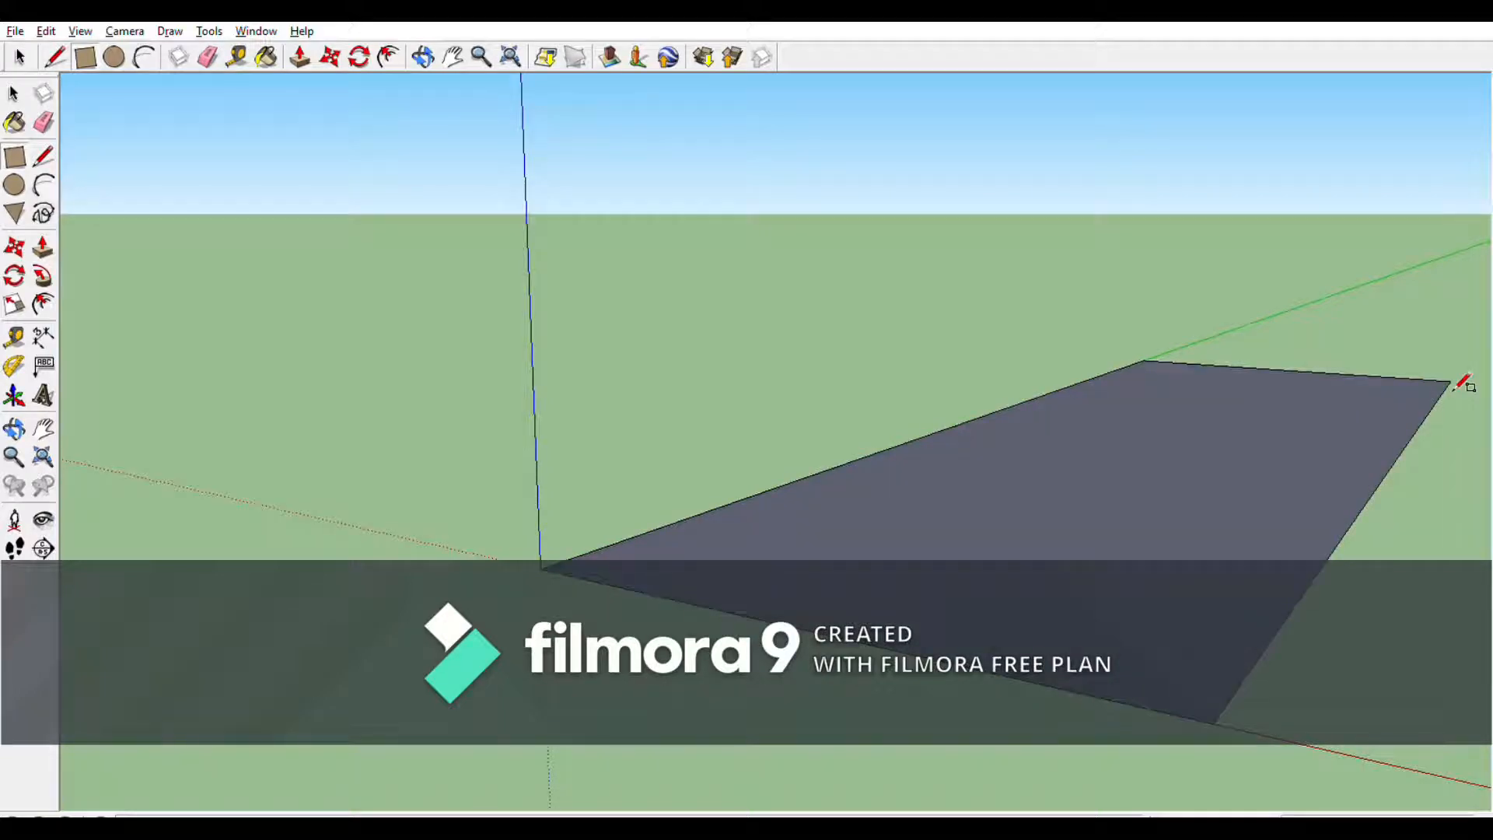
Push/Pull the ground rectangle up into a solid box and fine-tune the height of its top face.
scroll(648, 601, down, 4)
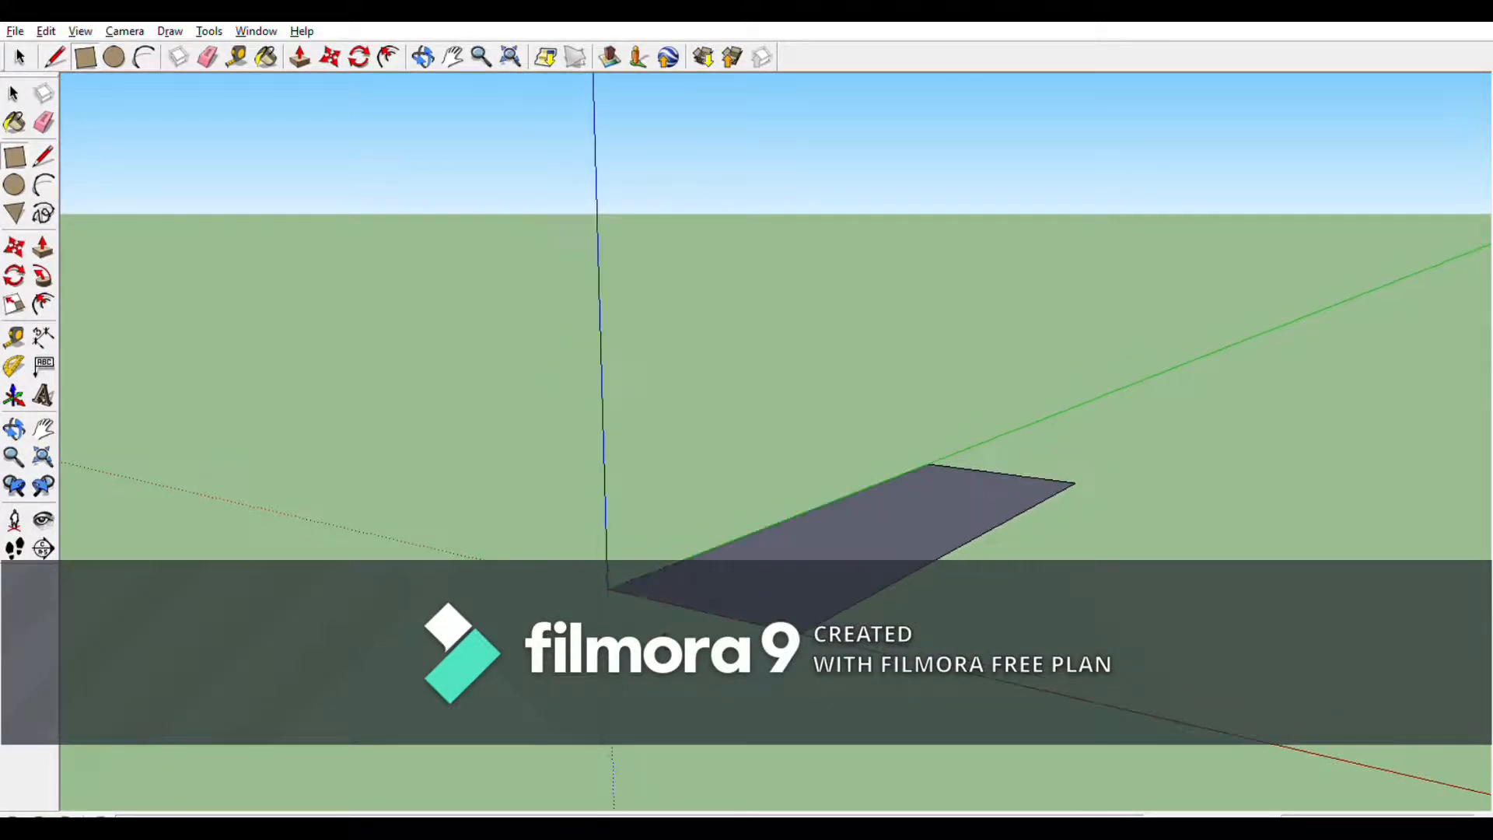
click(48, 241)
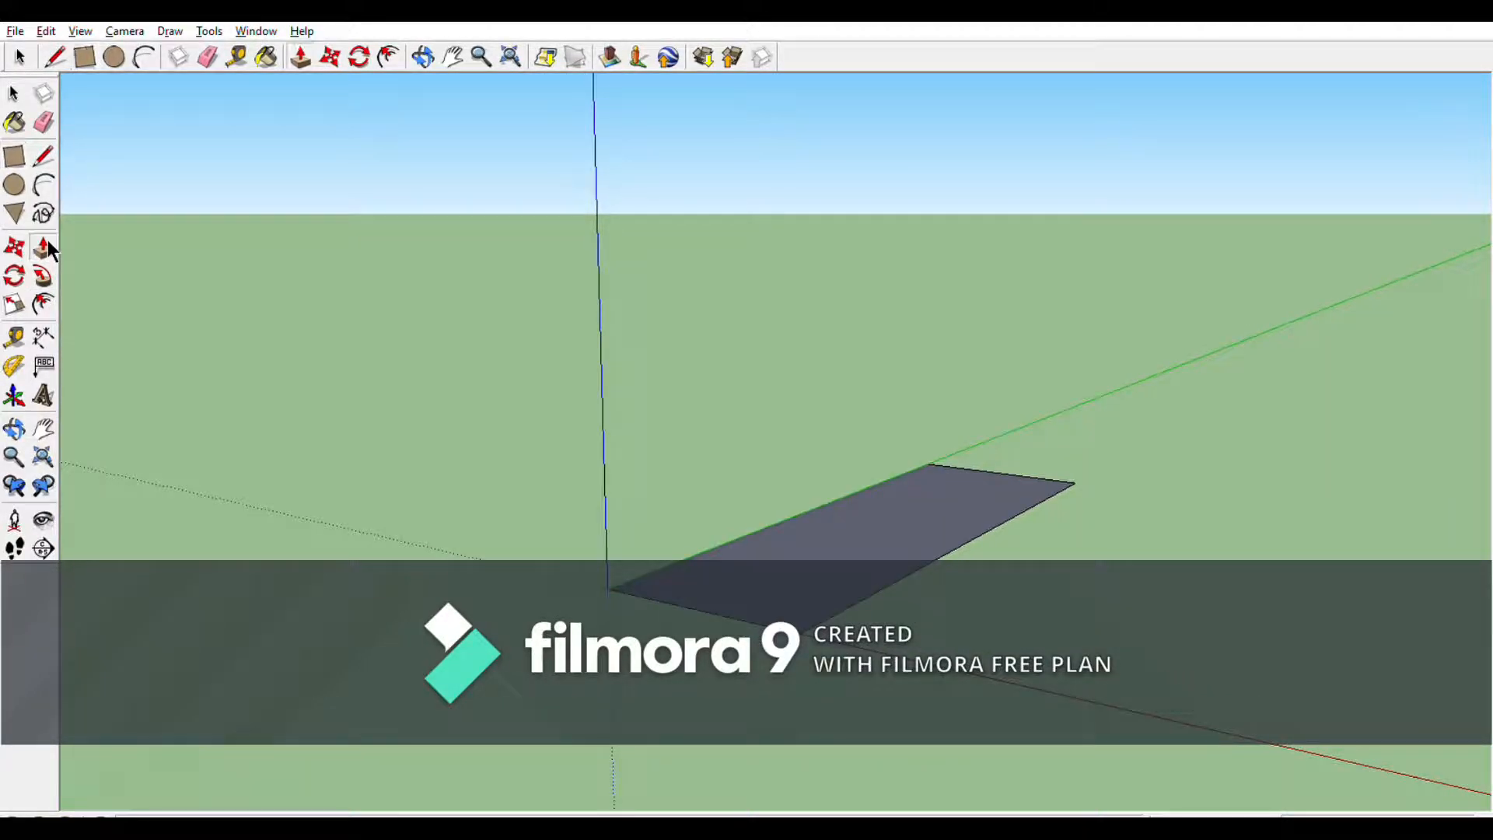
drag(785, 574, 798, 430)
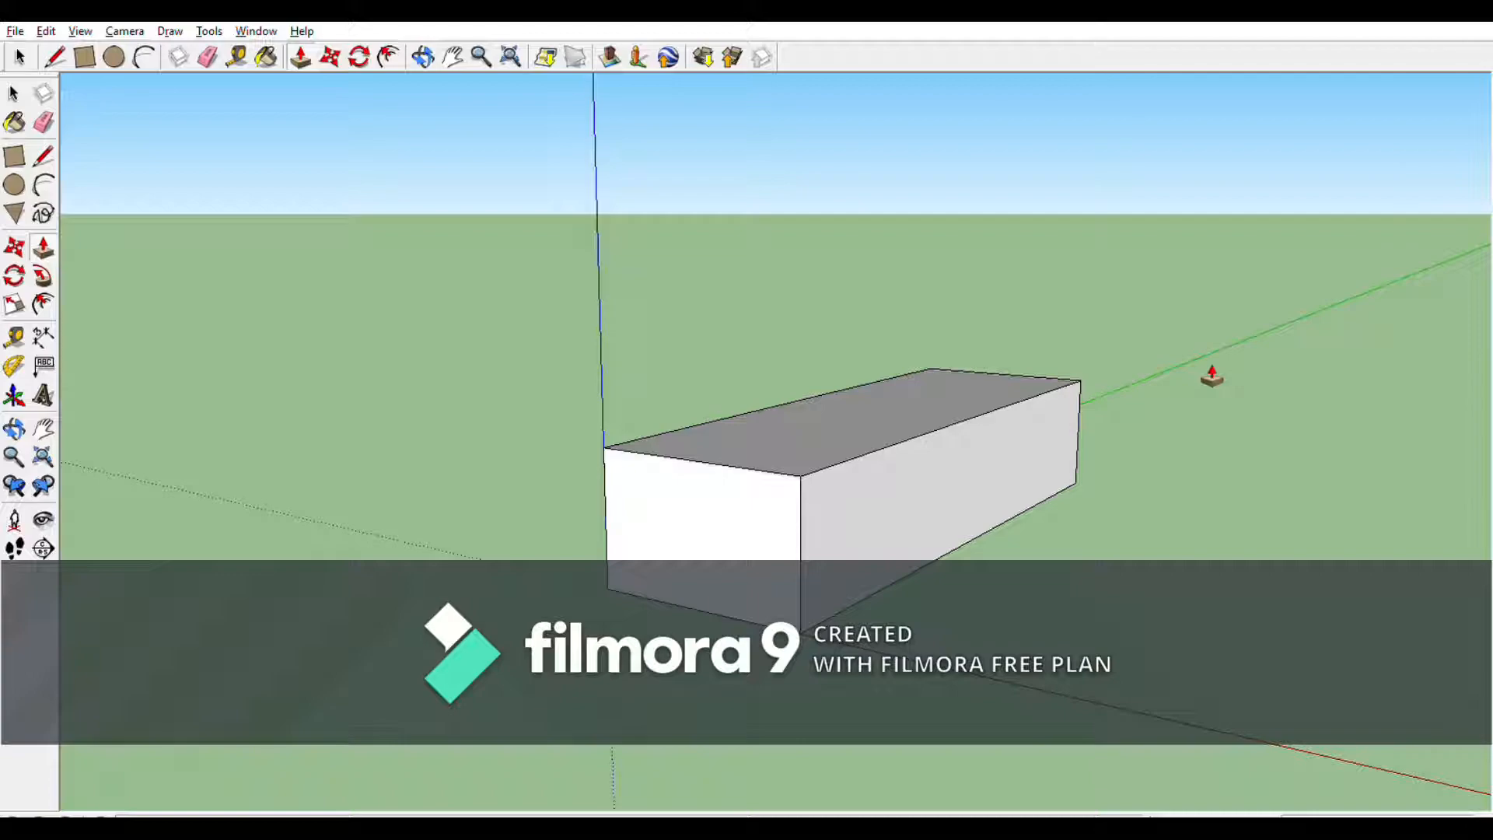
click(789, 460)
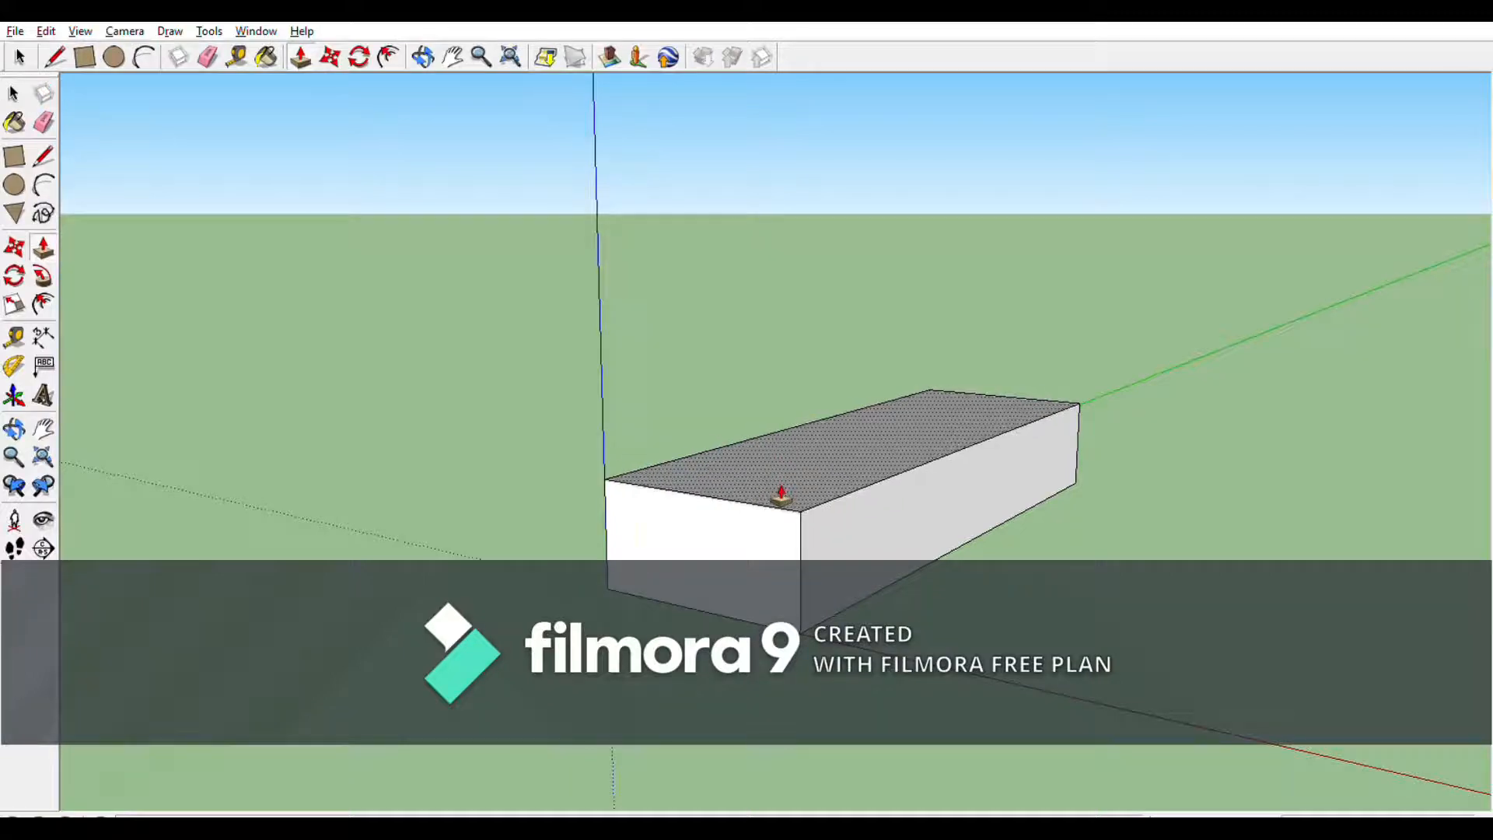
click(786, 466)
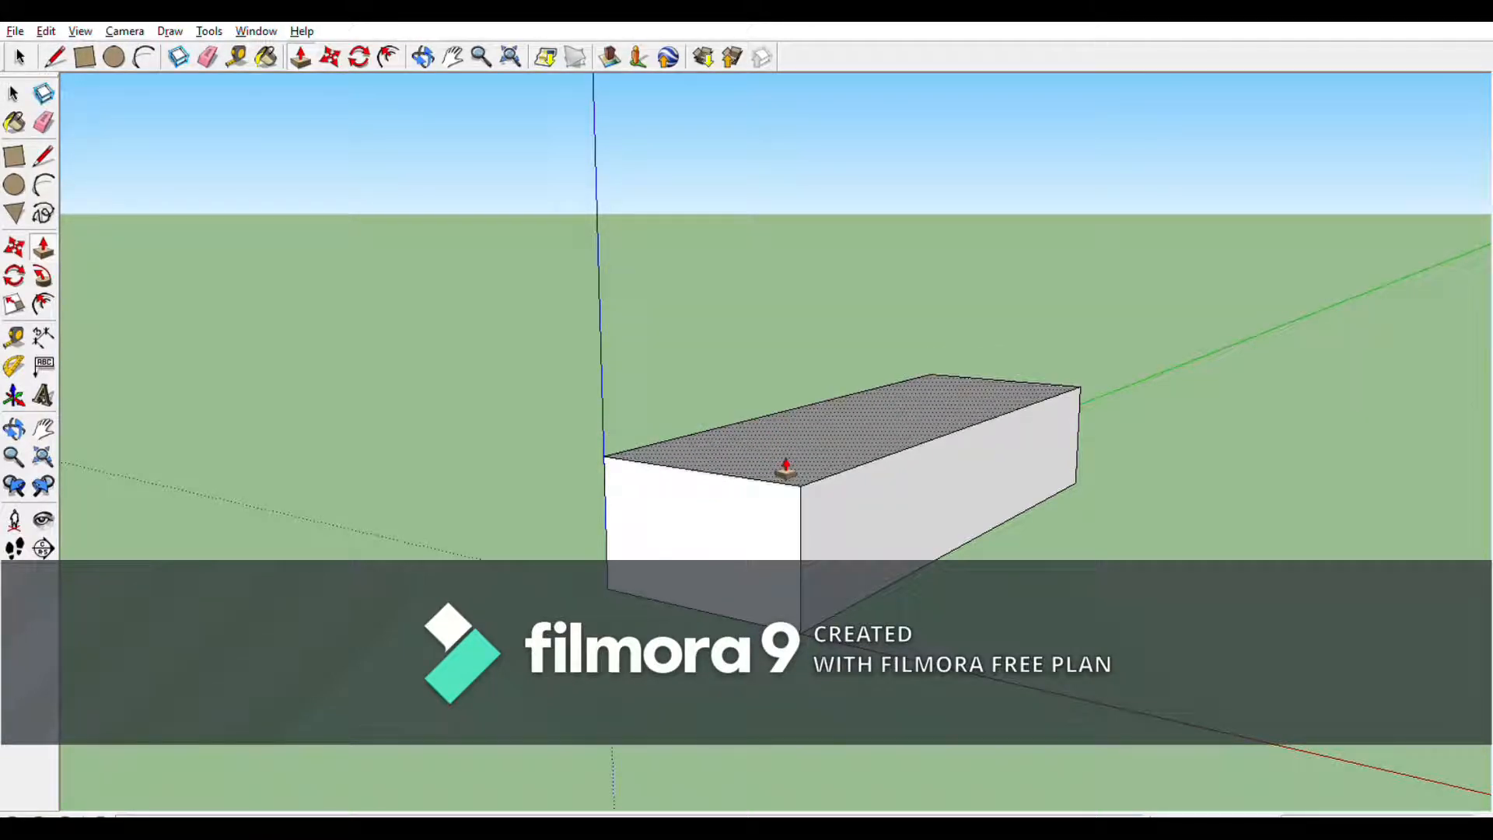
click(802, 408)
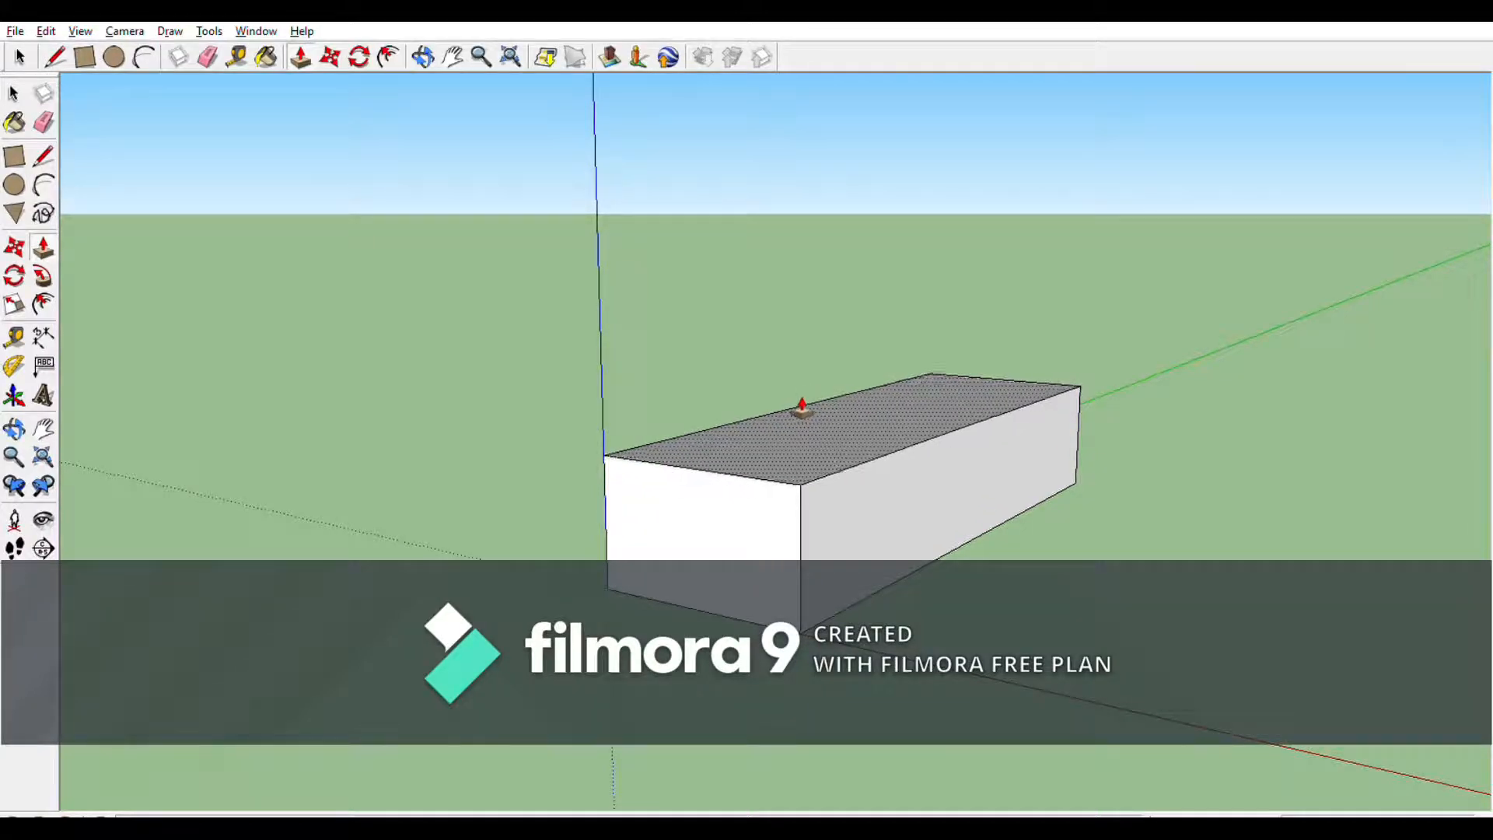
click(802, 408)
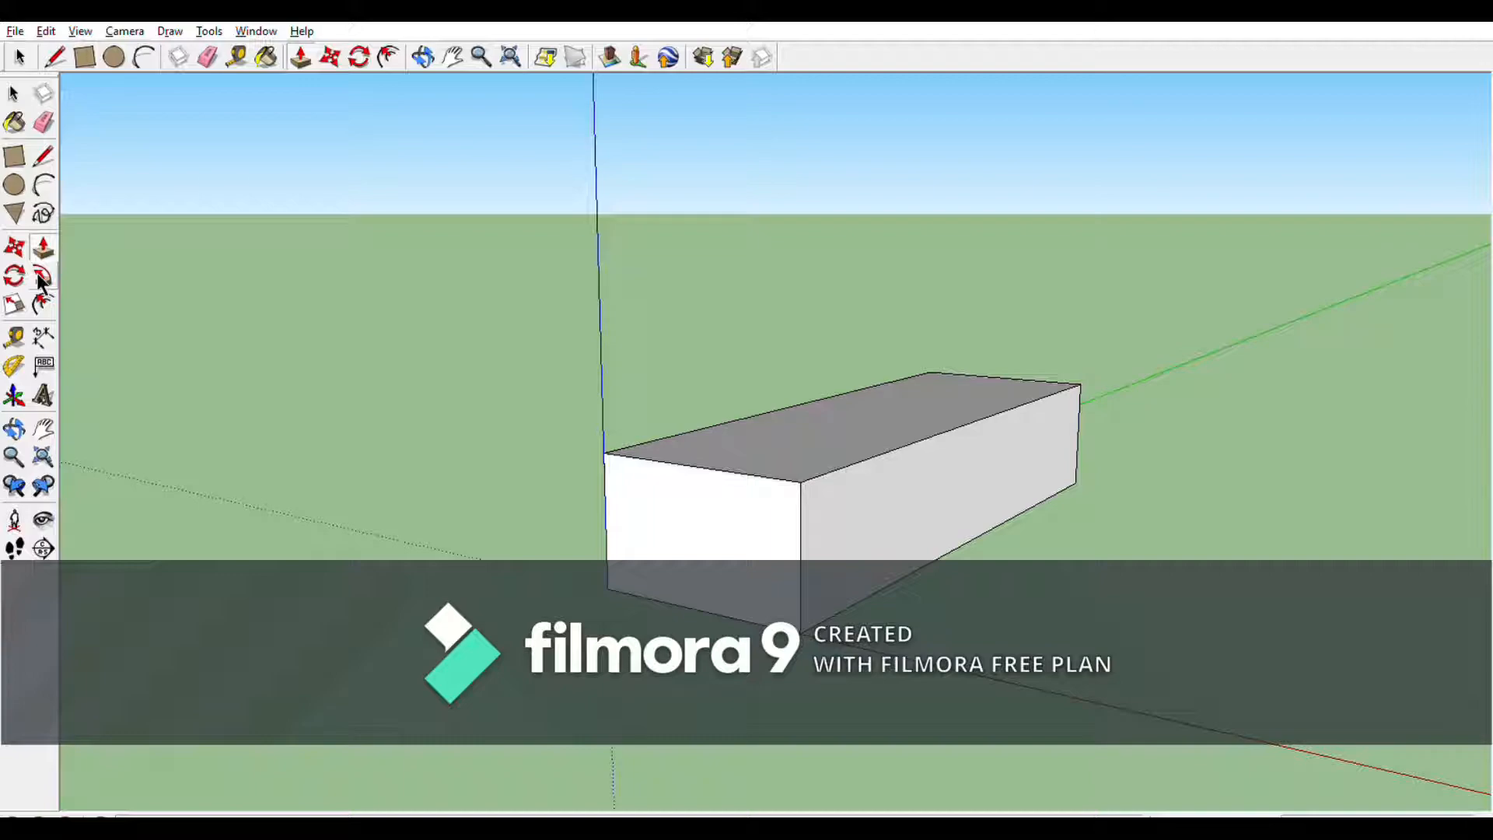
Draw a lengthwise centre line across the box's top face, joining the midpoints of its two short edges.
click(37, 152)
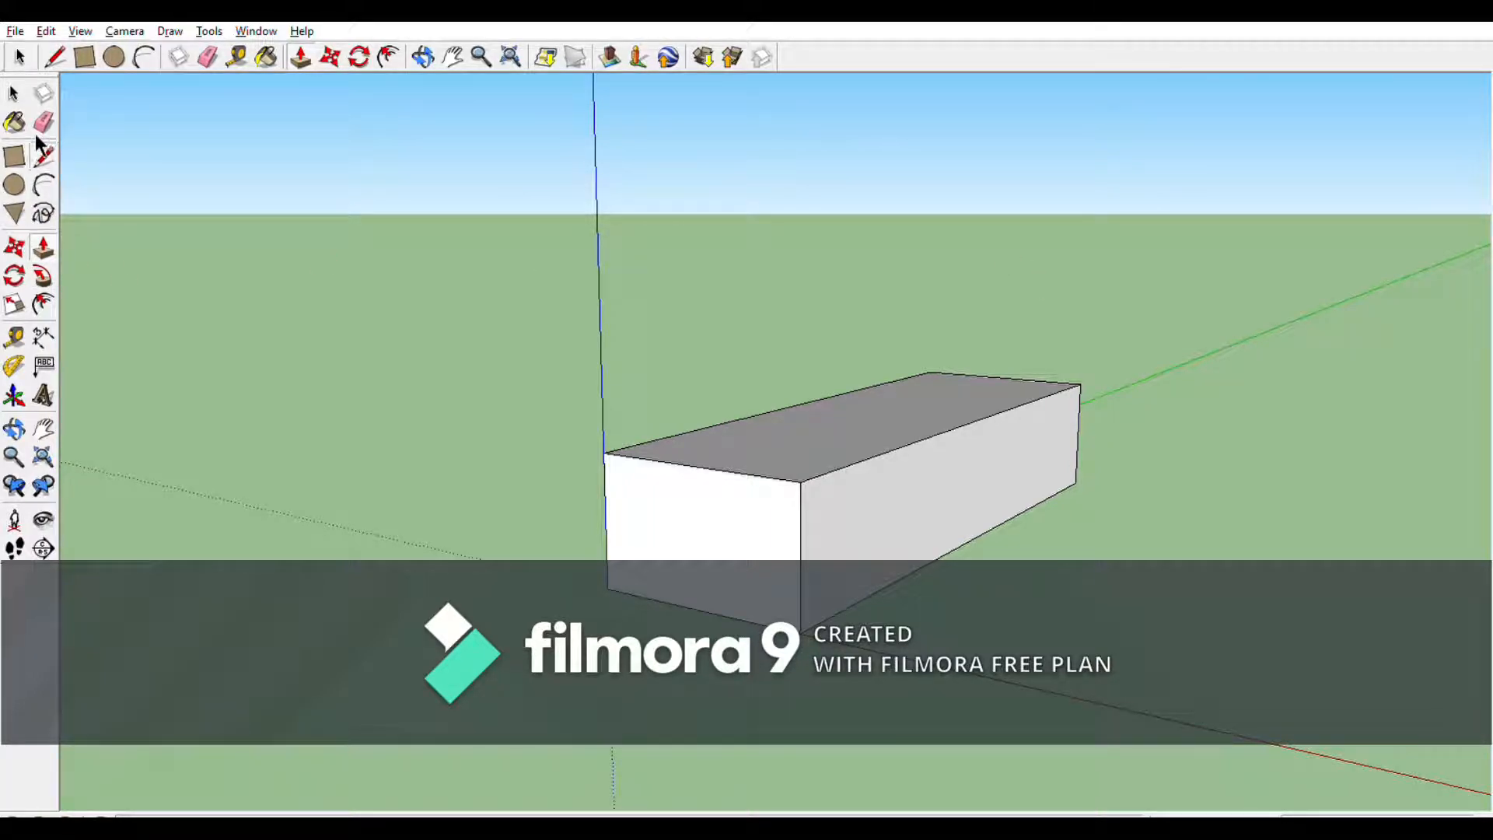
click(1003, 379)
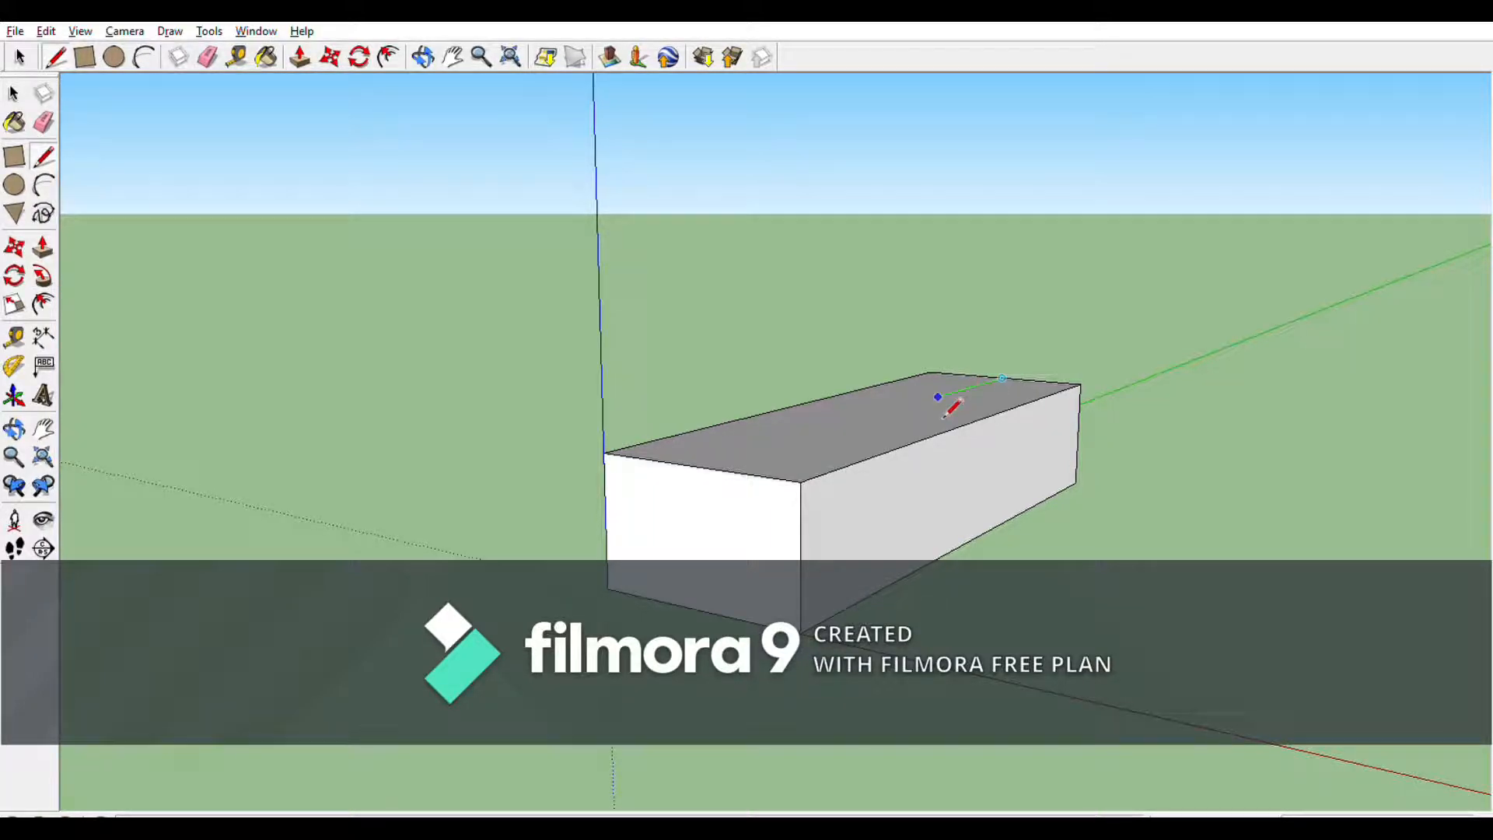
click(698, 467)
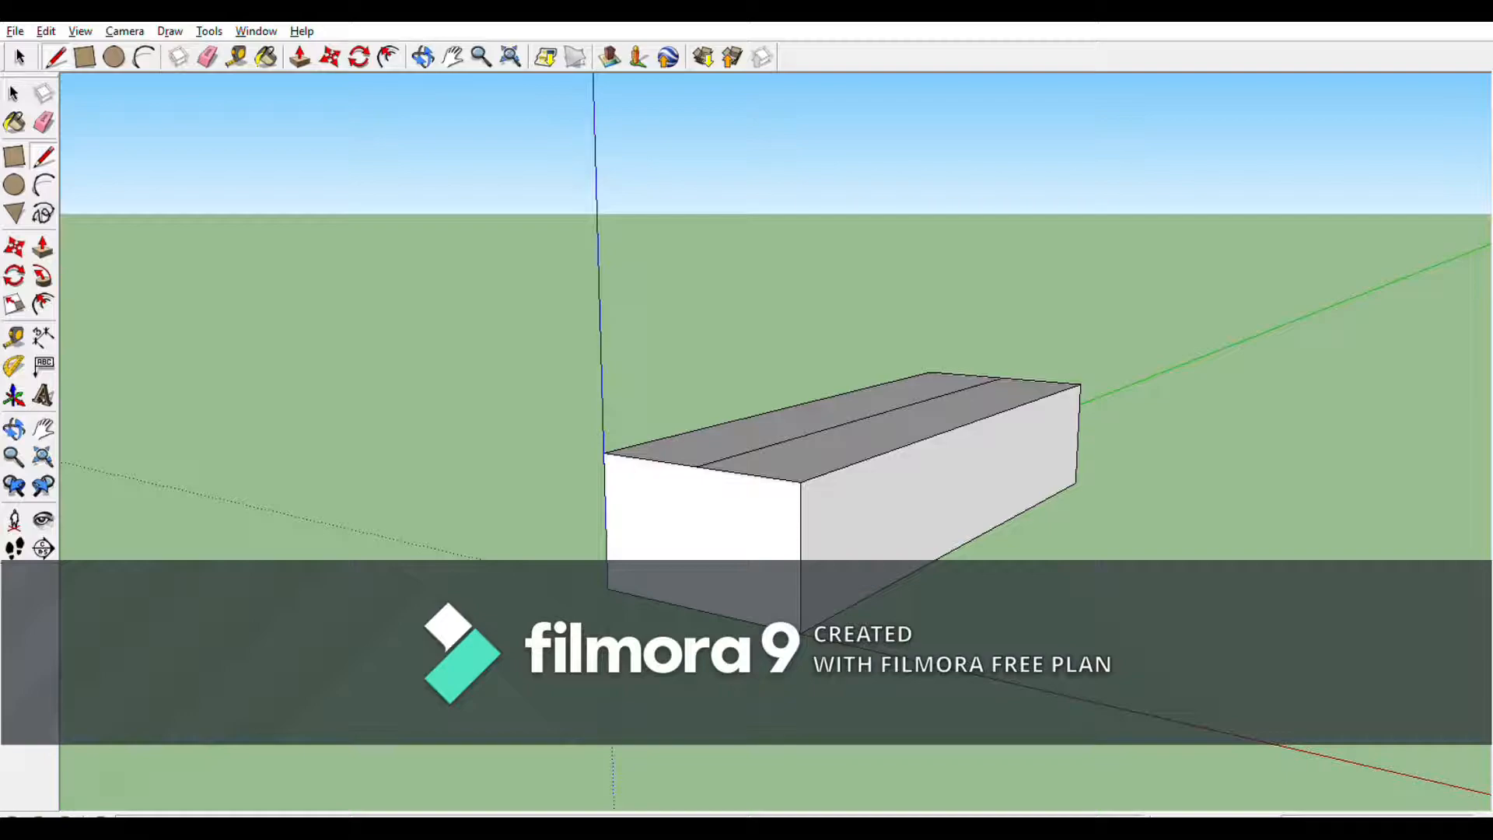
Move the top face's centre line straight up along the blue axis to form a gable roof ridge.
click(19, 243)
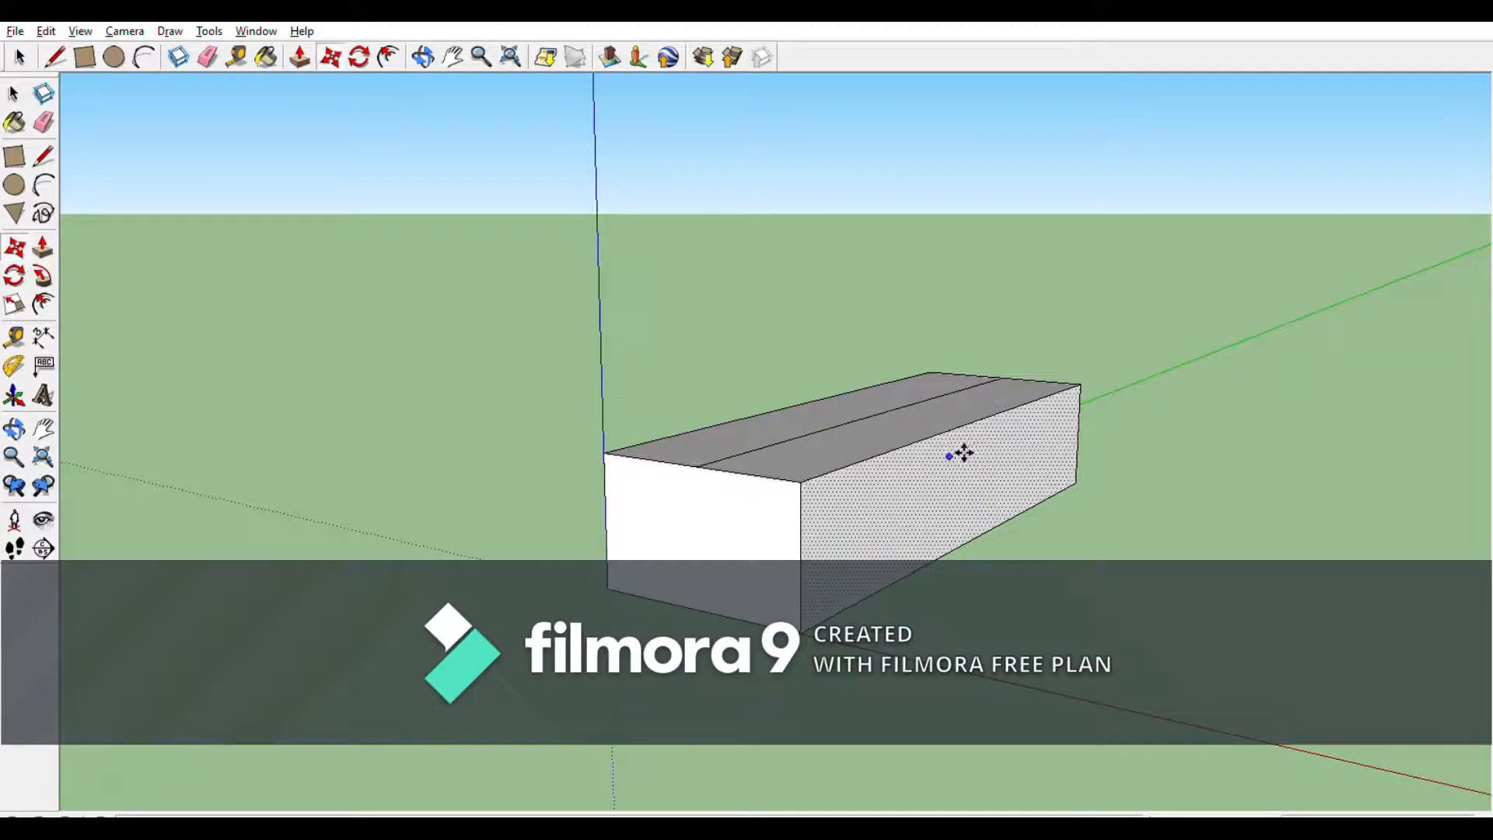
click(897, 410)
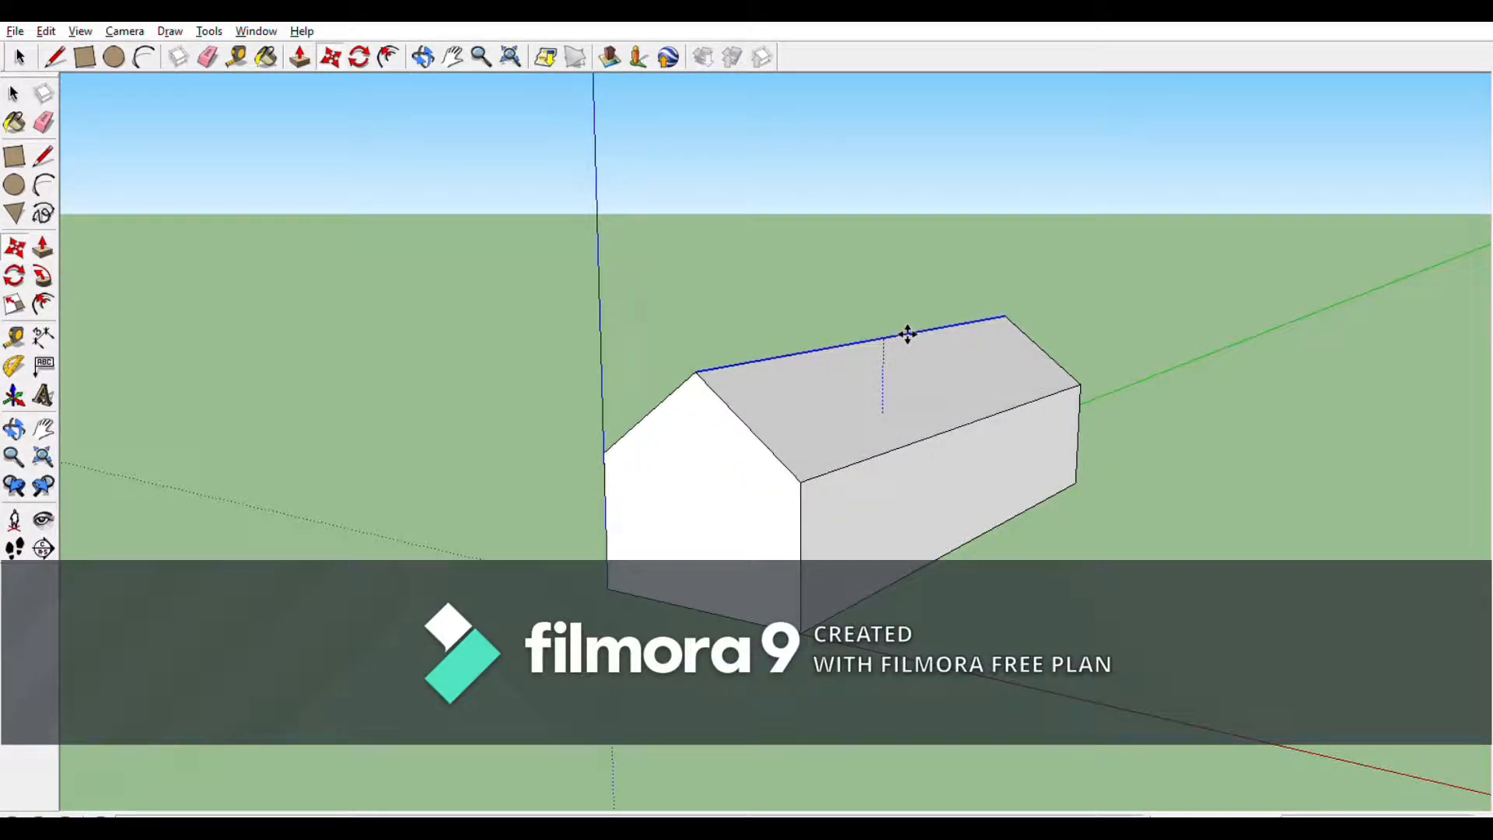
click(907, 325)
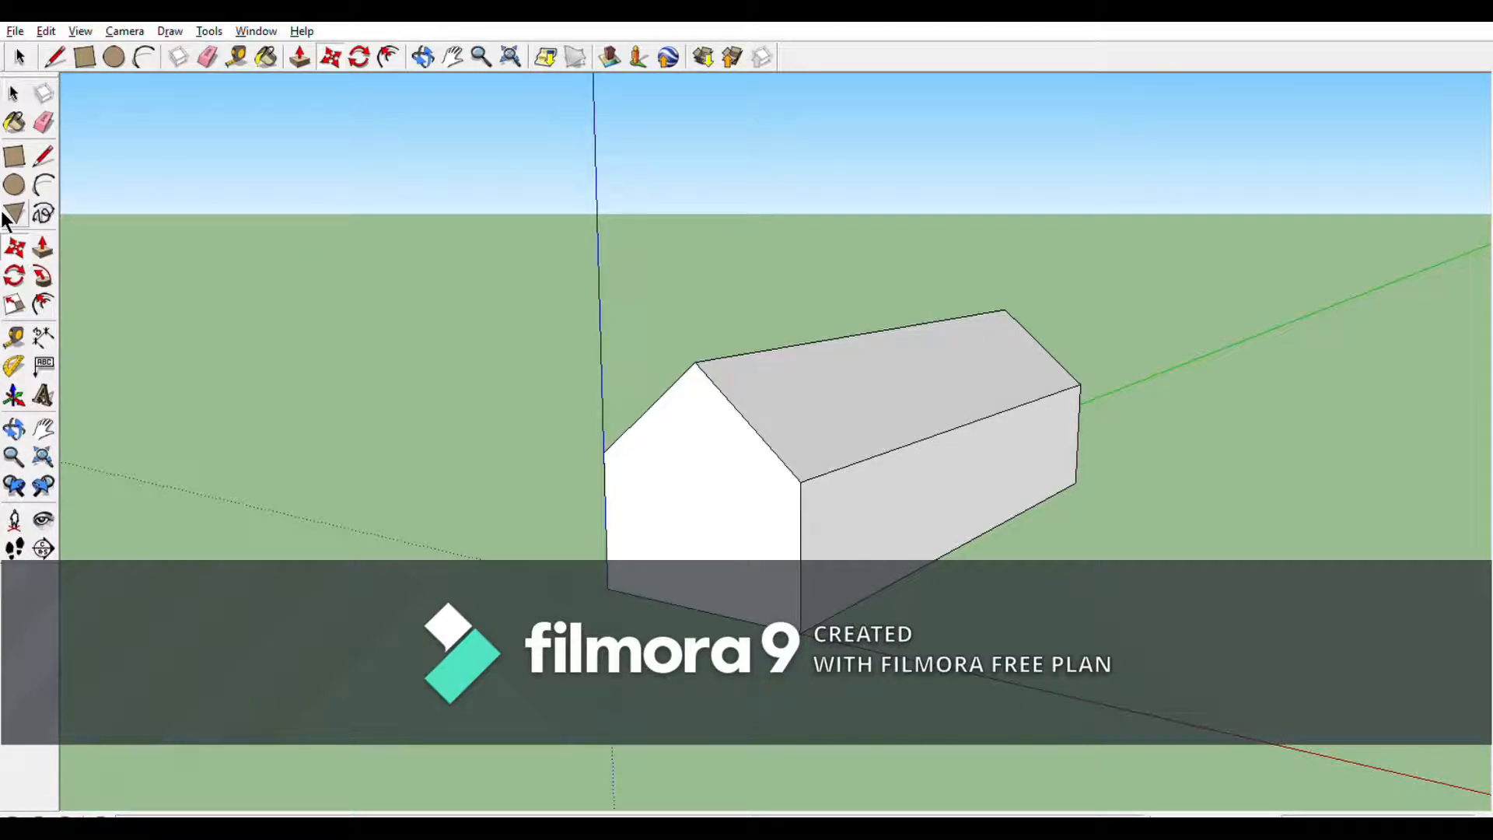
Draw a door rectangle on the front gable wall, standing on the wall's base edge near its middle.
key(o)
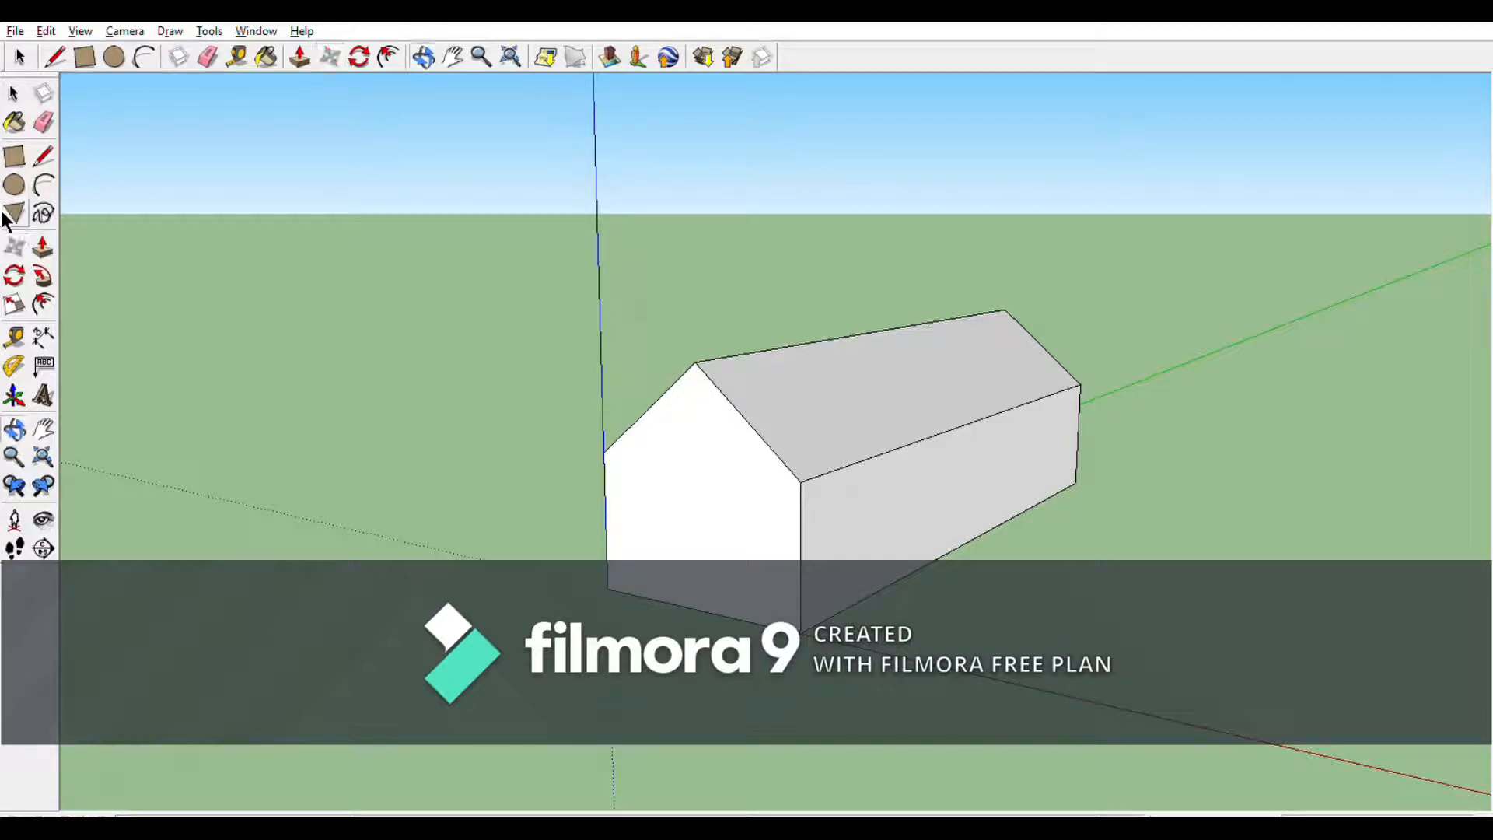
drag(267, 340, 507, 290)
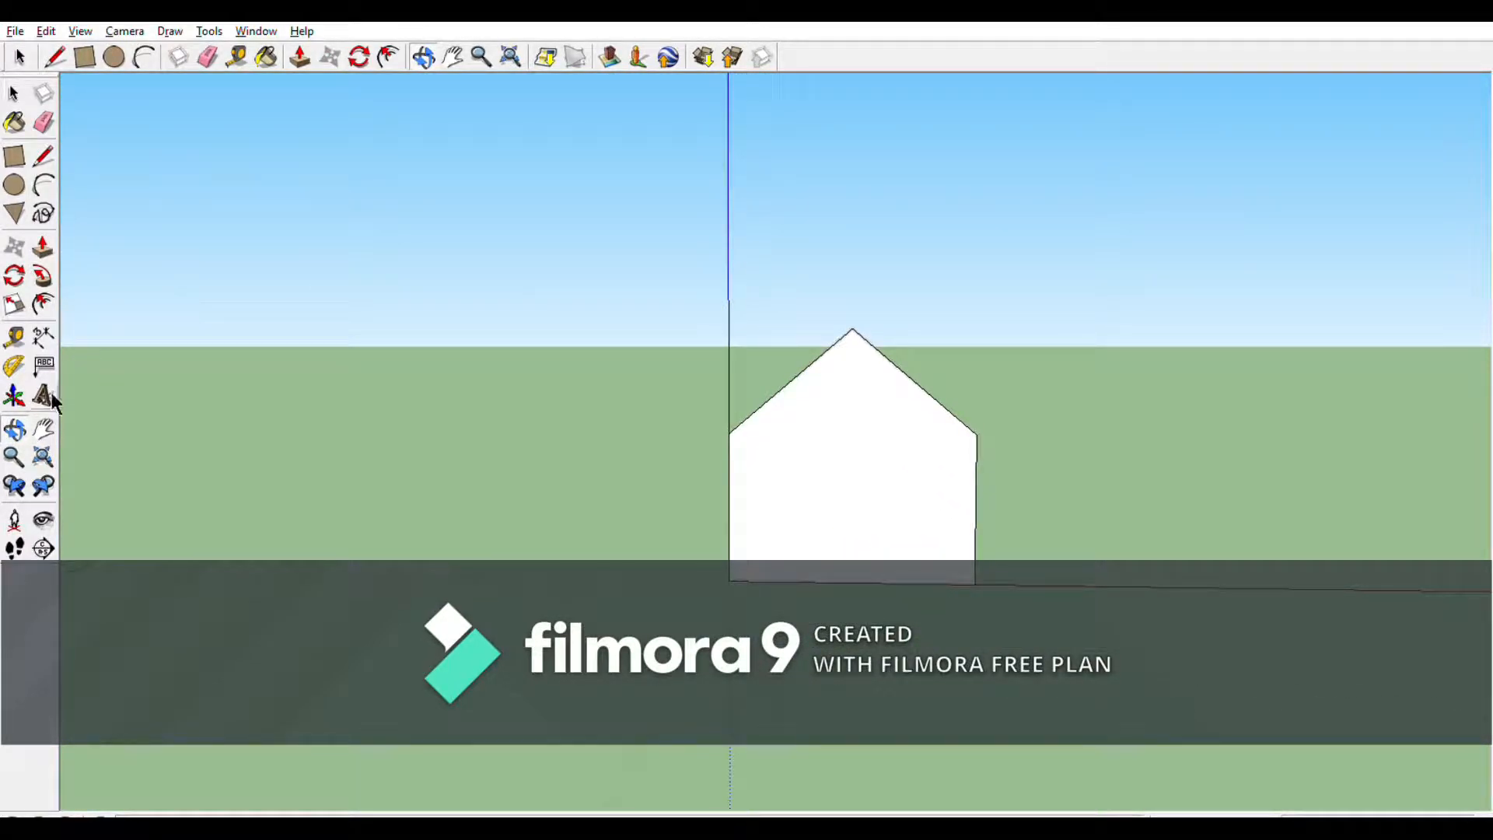
click(14, 156)
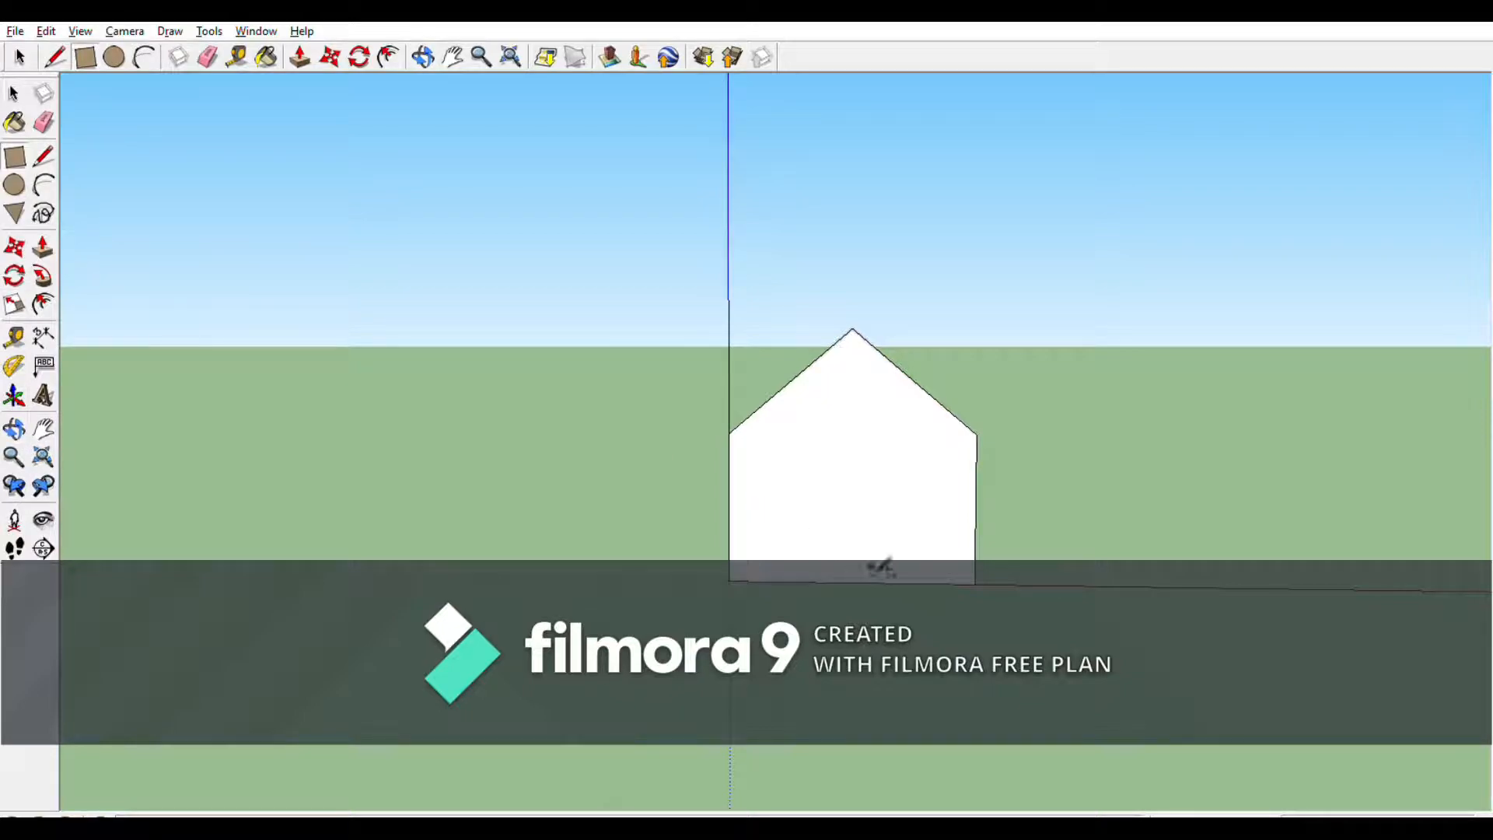
click(816, 582)
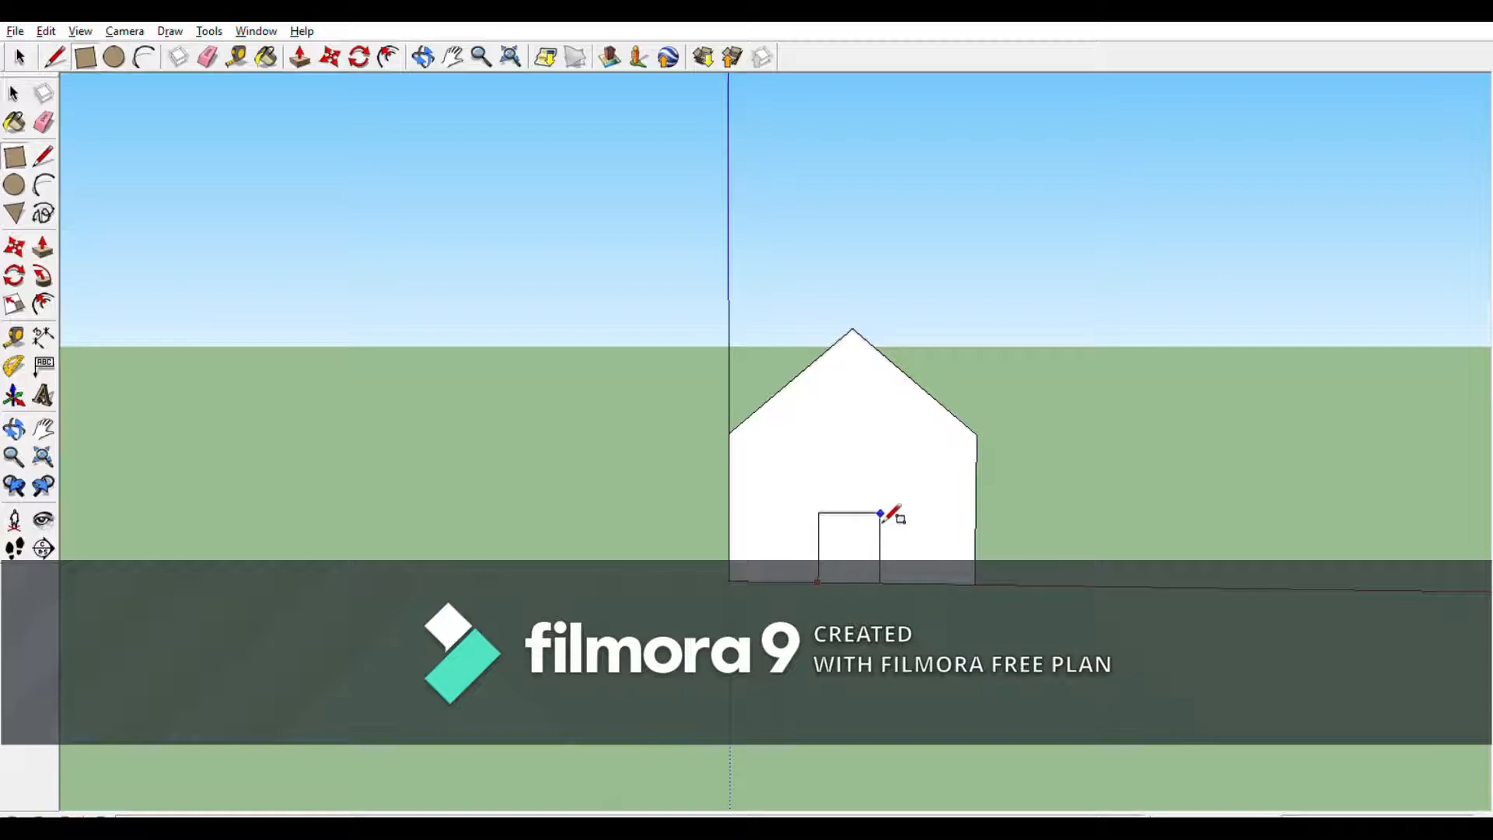
click(881, 513)
Draw an arc between the door rectangle's two upper corners, bulging upward to form an arched top.
click(44, 185)
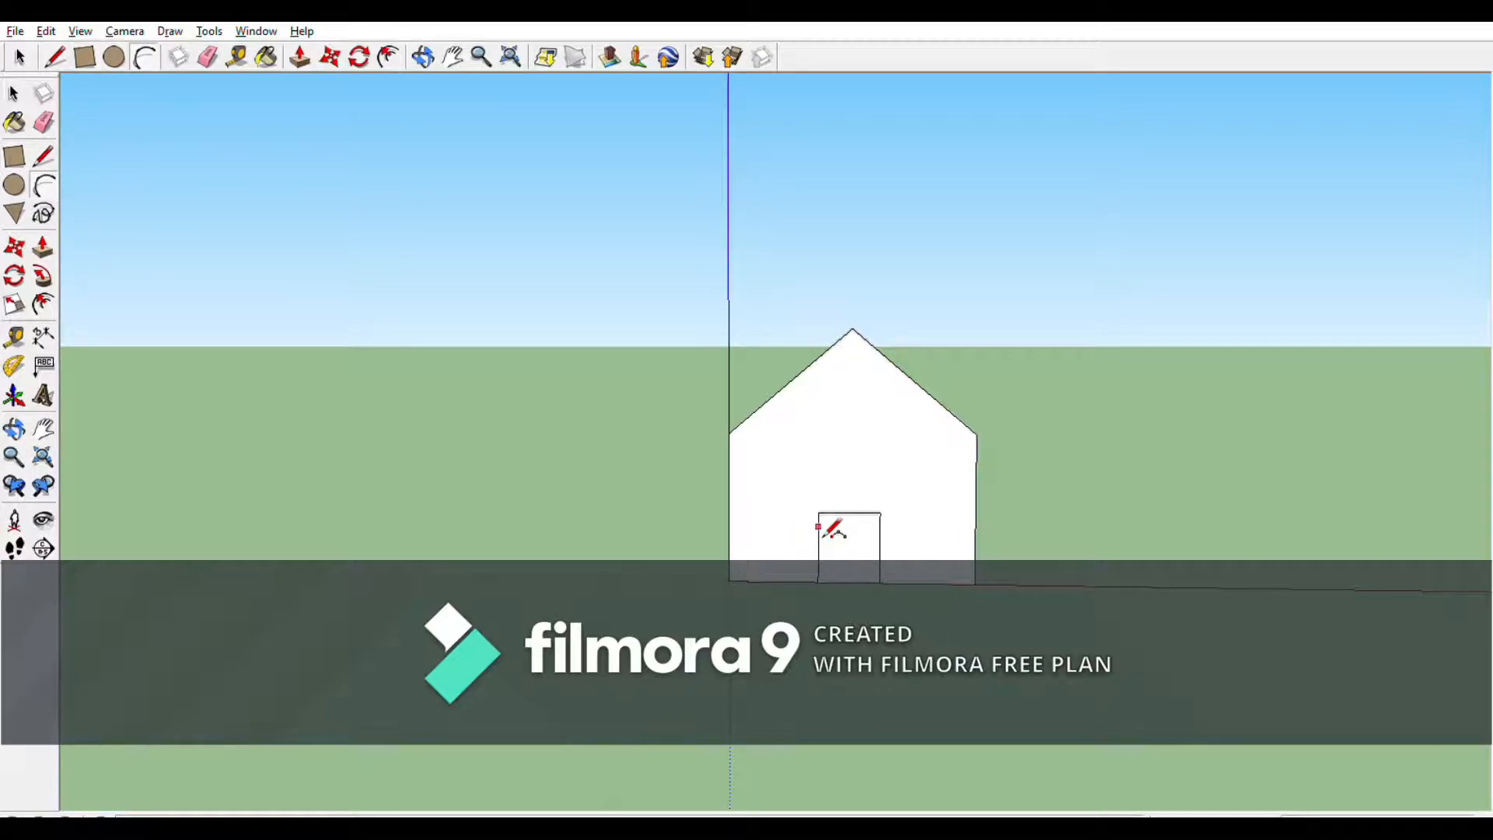
click(818, 513)
click(880, 513)
click(856, 517)
click(818, 512)
click(880, 514)
click(879, 490)
Erase the line between the arch and the door rectangle, and delete the door face to open the doorway.
click(44, 122)
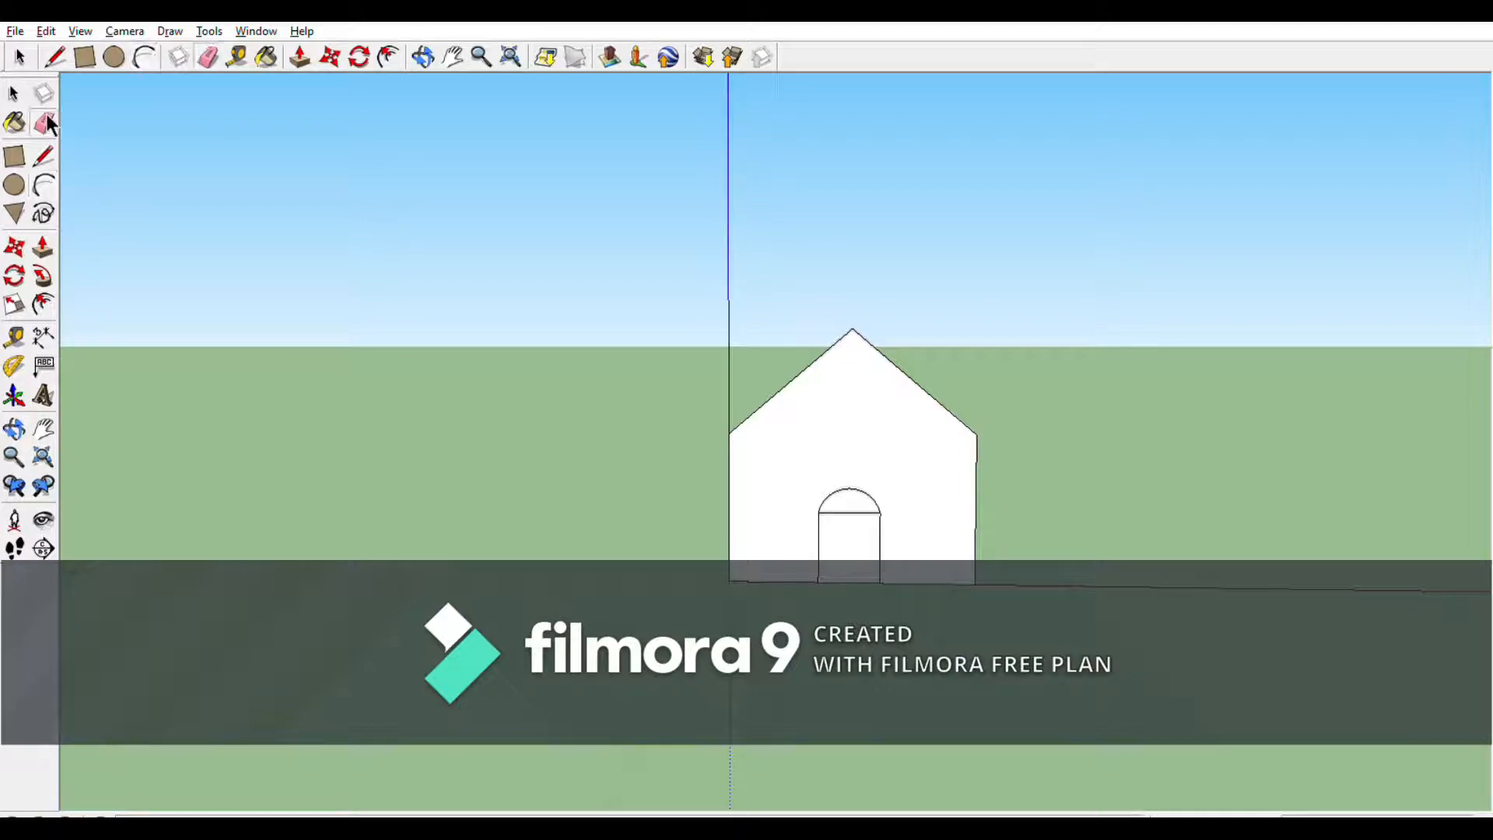
click(864, 513)
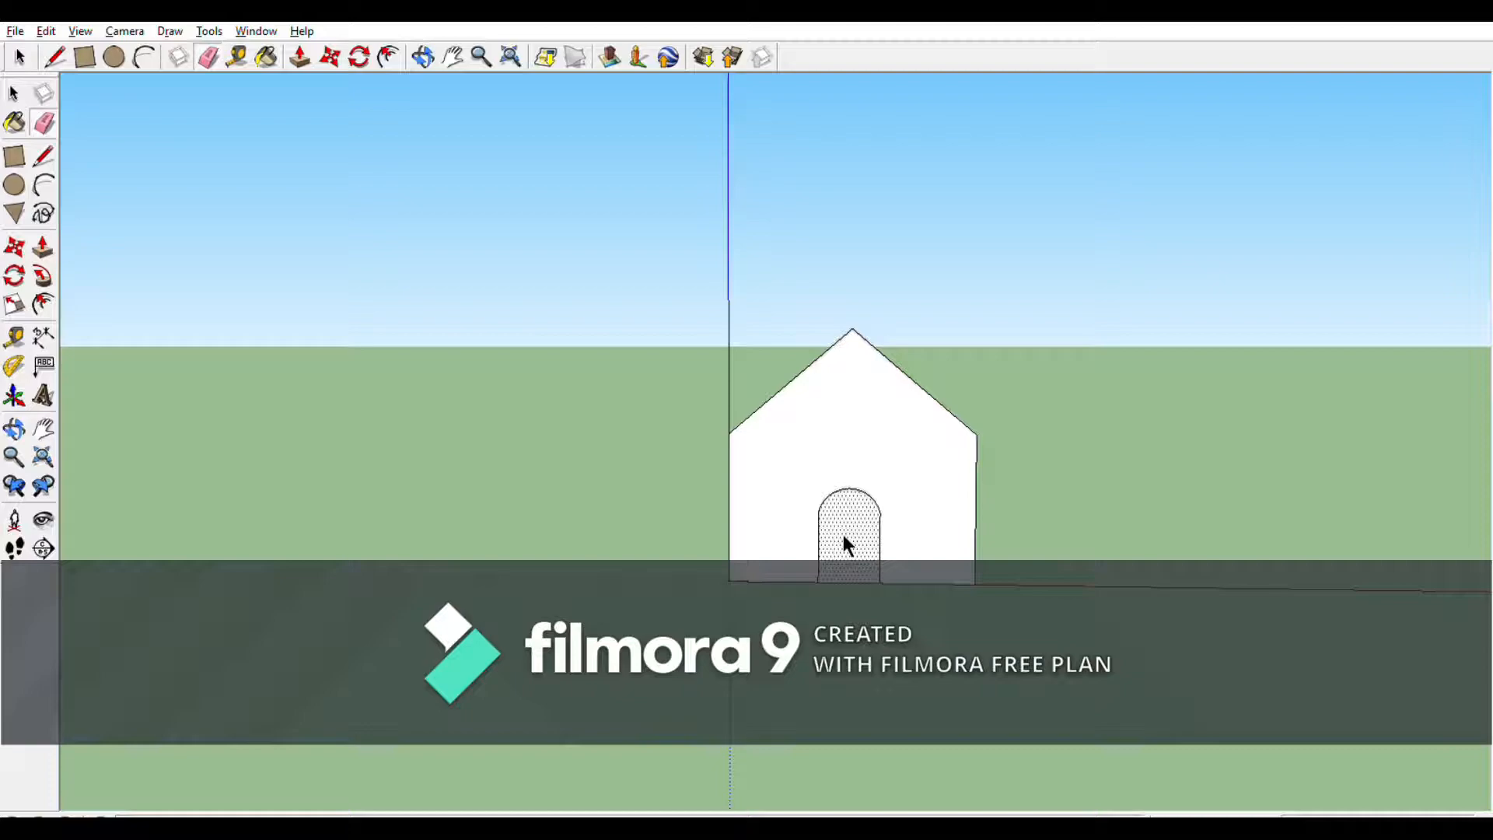
key(Delete)
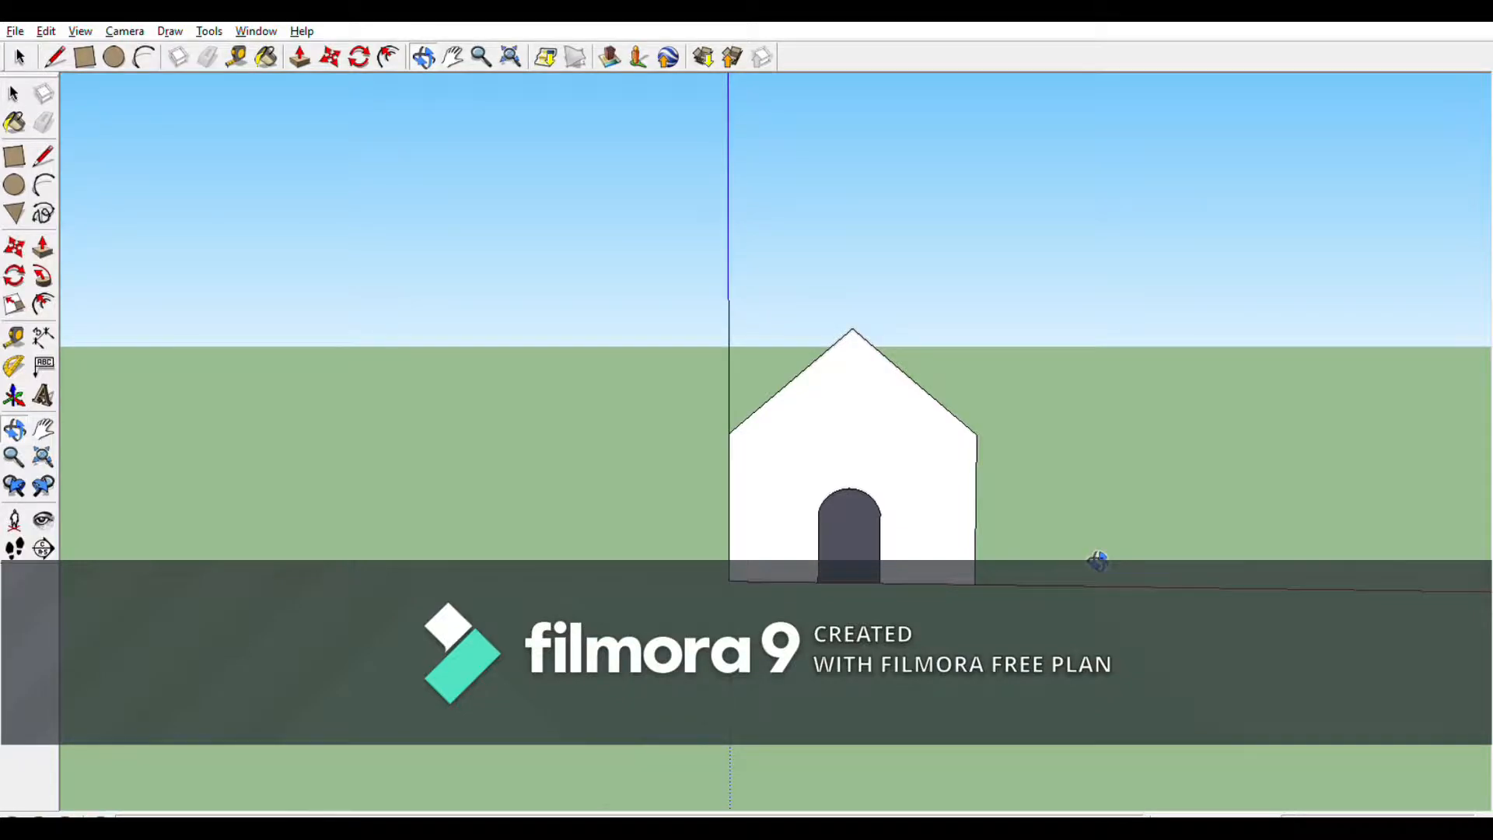
Draw a window rectangle near the middle of the house's long side wall.
mouse_move(1097, 563)
middle_down()
mouse_move(850, 524)
mouse_move(904, 649)
mouse_move(903, 578)
mouse_move(763, 526)
mouse_move(1166, 500)
mouse_move(970, 523)
middle_up()
scroll(904, 579, up, 4)
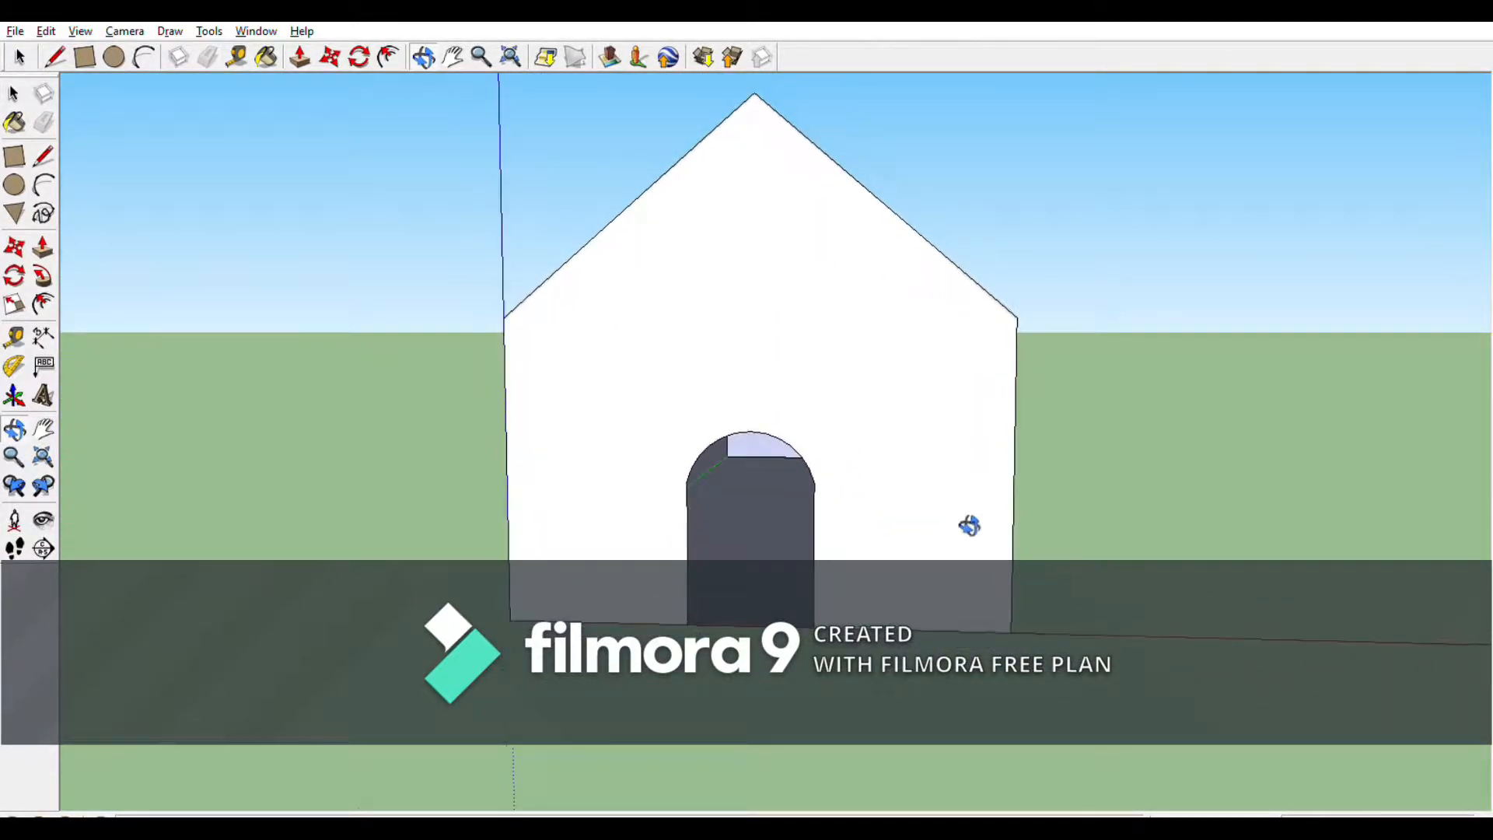
scroll(964, 497, down, 5)
middle_drag(842, 577, 870, 580)
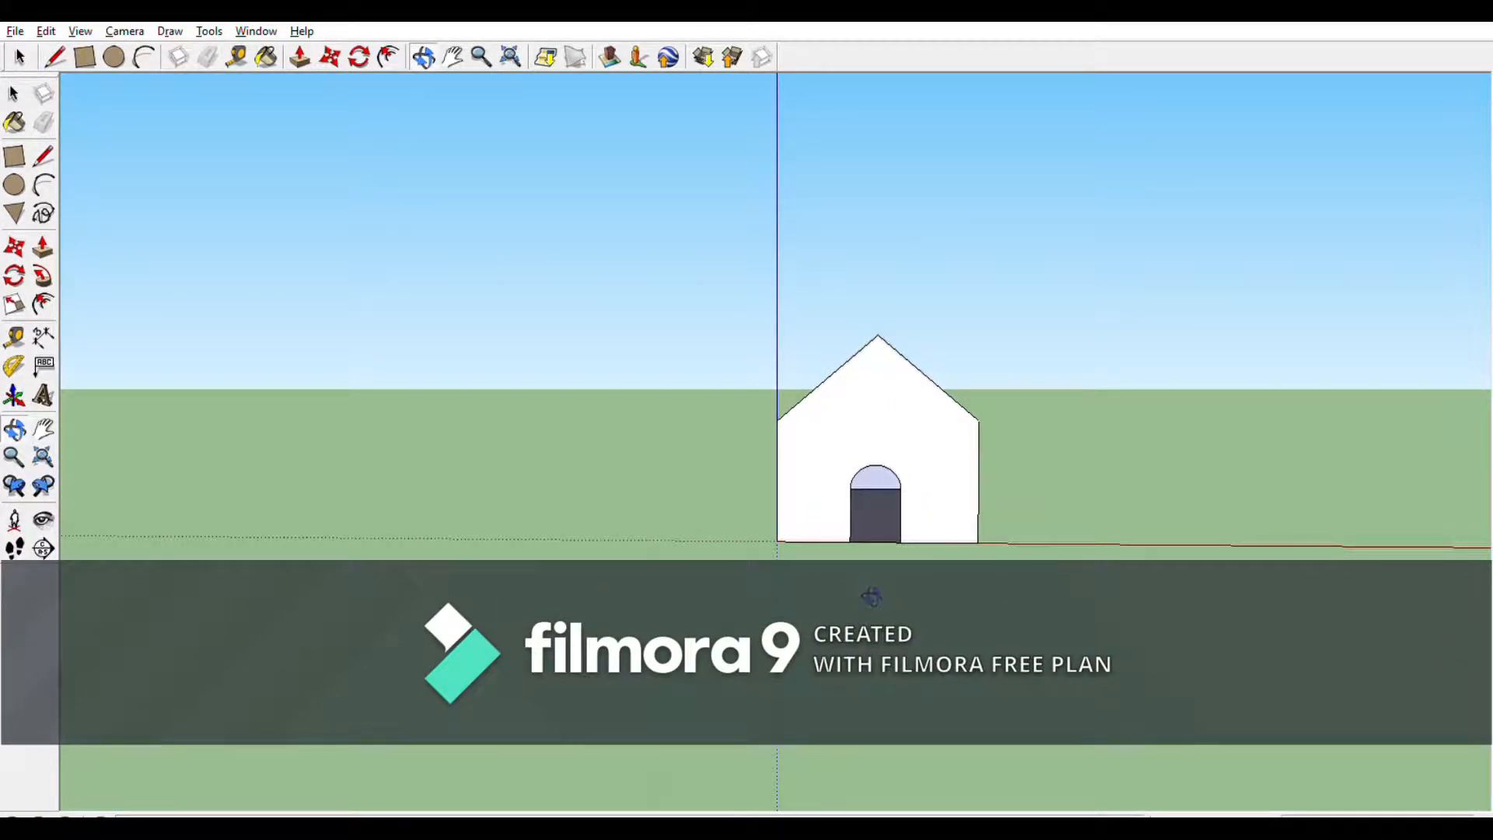
middle_drag(971, 510, 895, 490)
drag(482, 473, 985, 483)
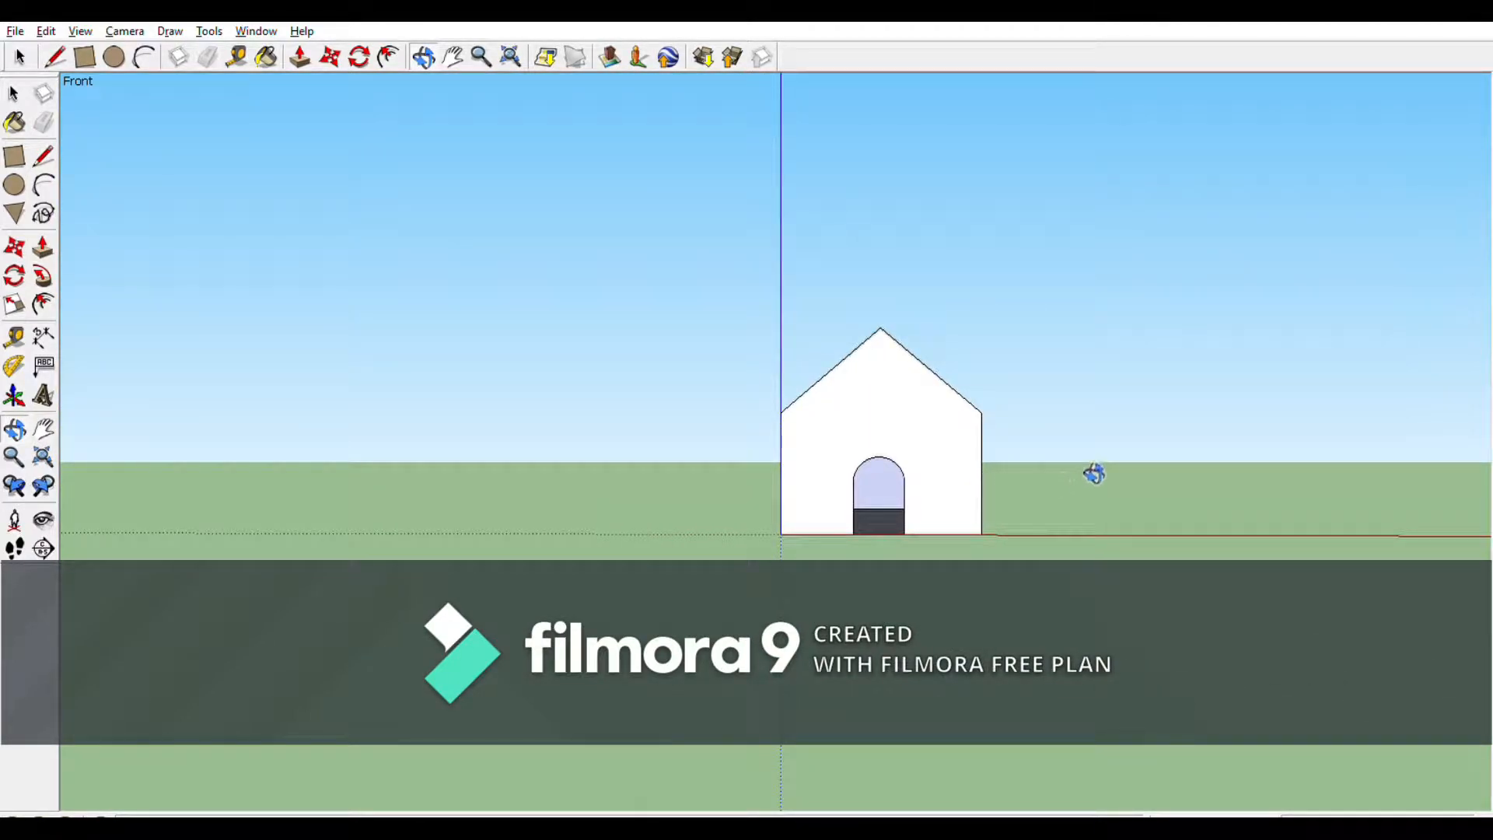
drag(1095, 473, 359, 498)
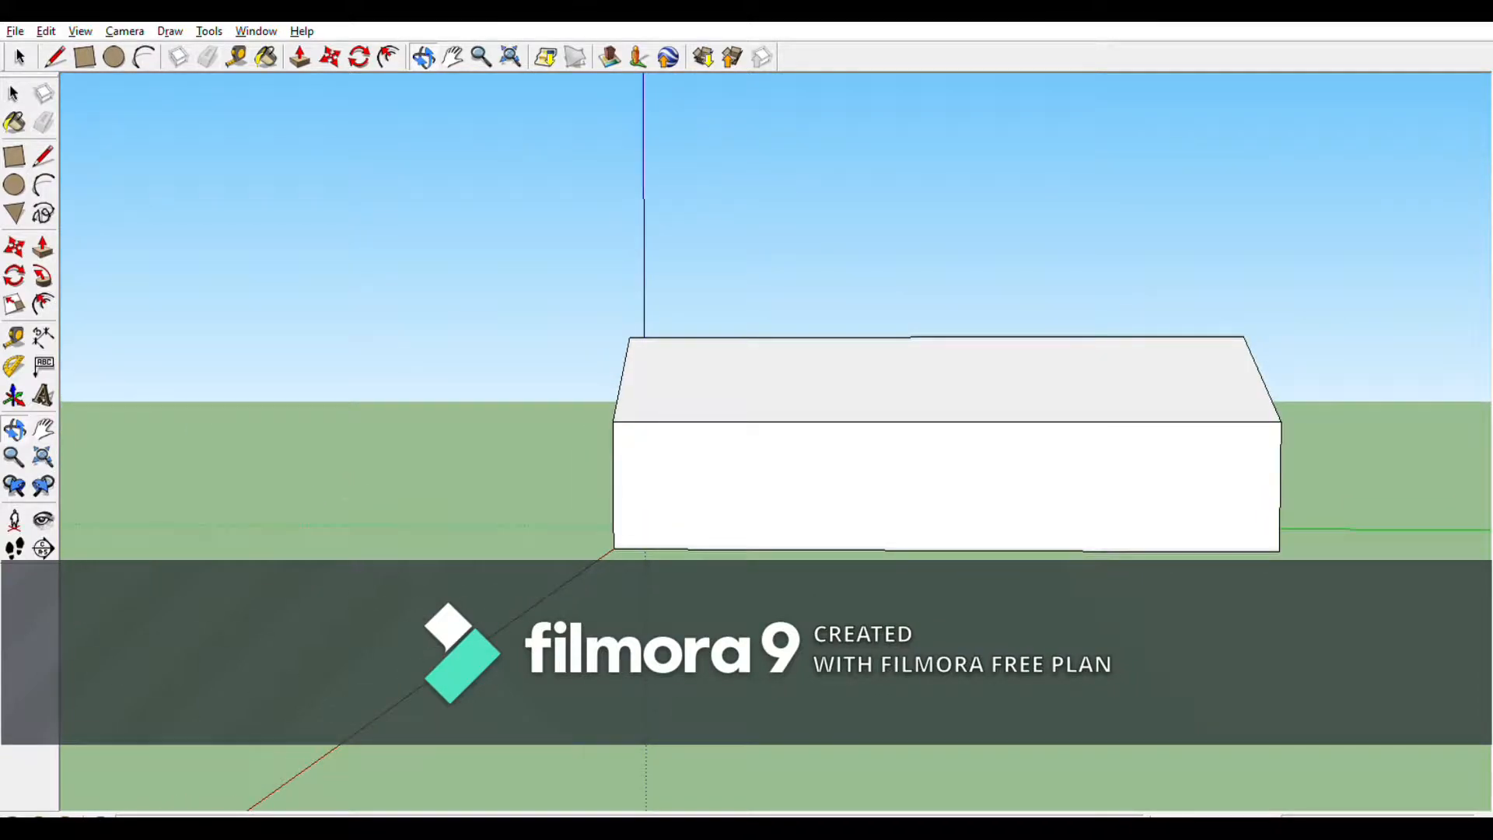
click(11, 156)
click(838, 455)
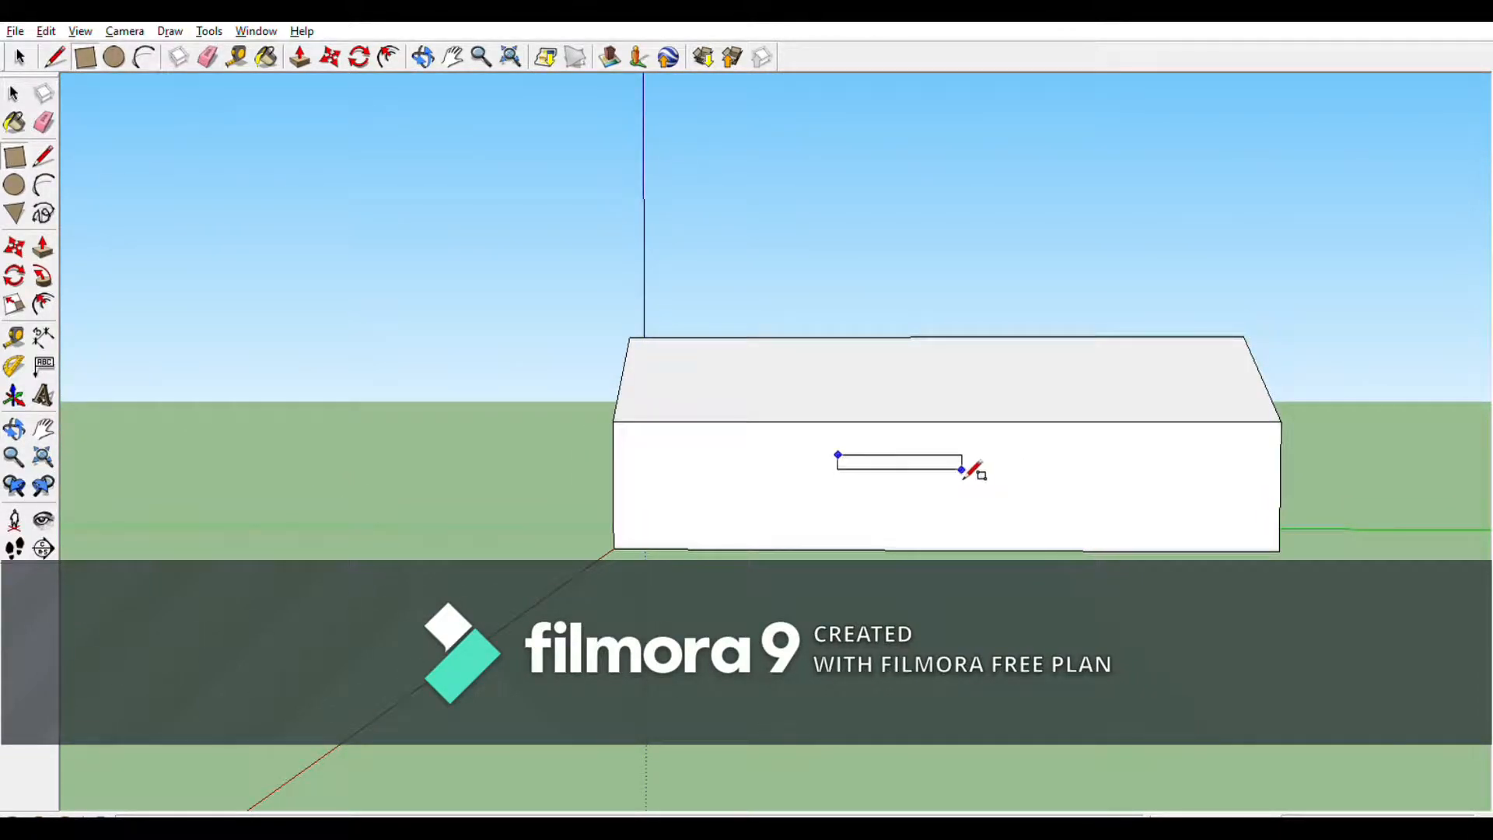
click(978, 513)
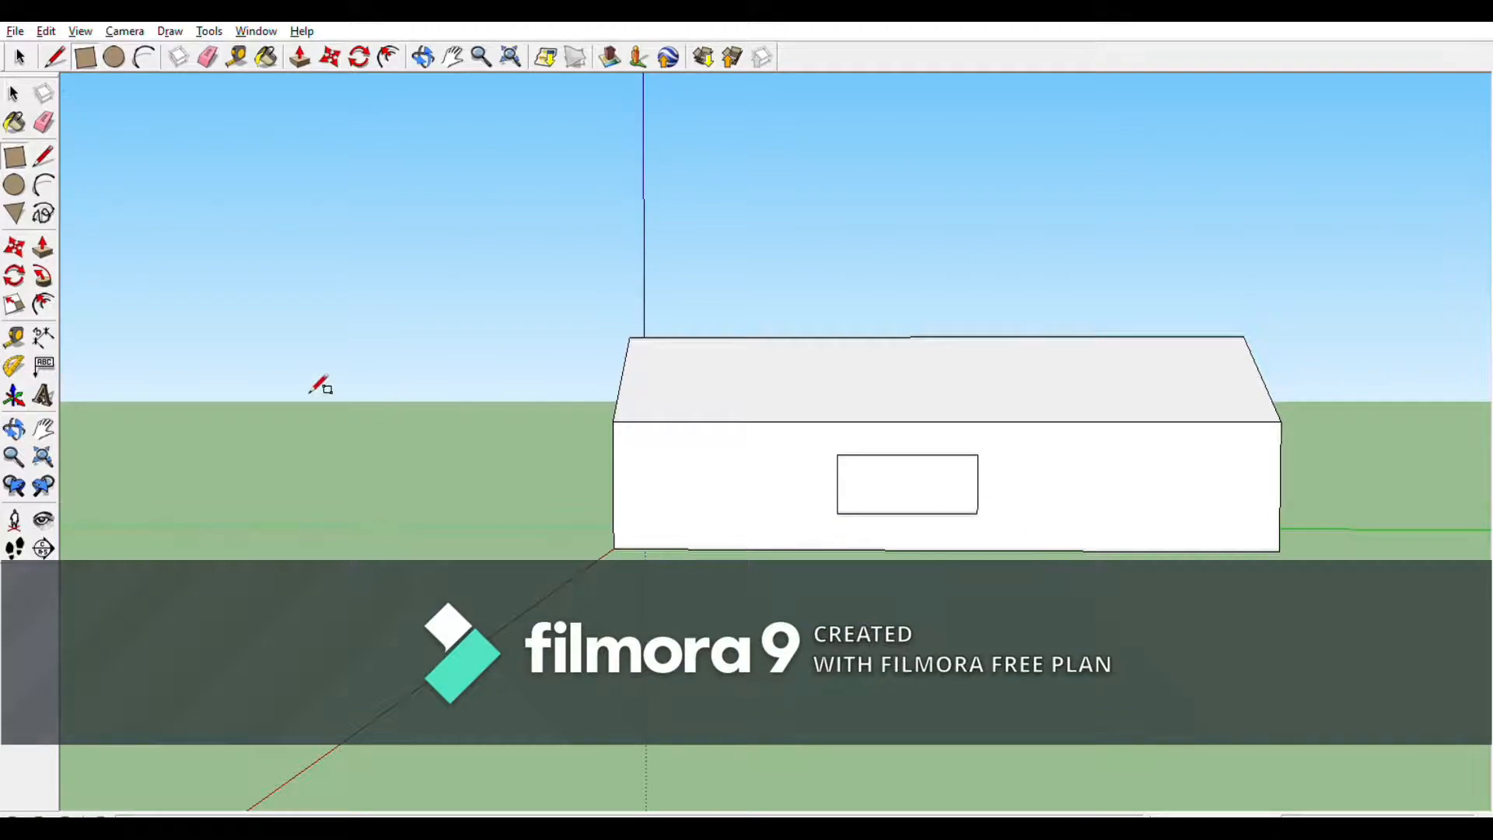
Divide the side window into four equal panes with vertical and horizontal lines between its edge midpoints.
click(43, 156)
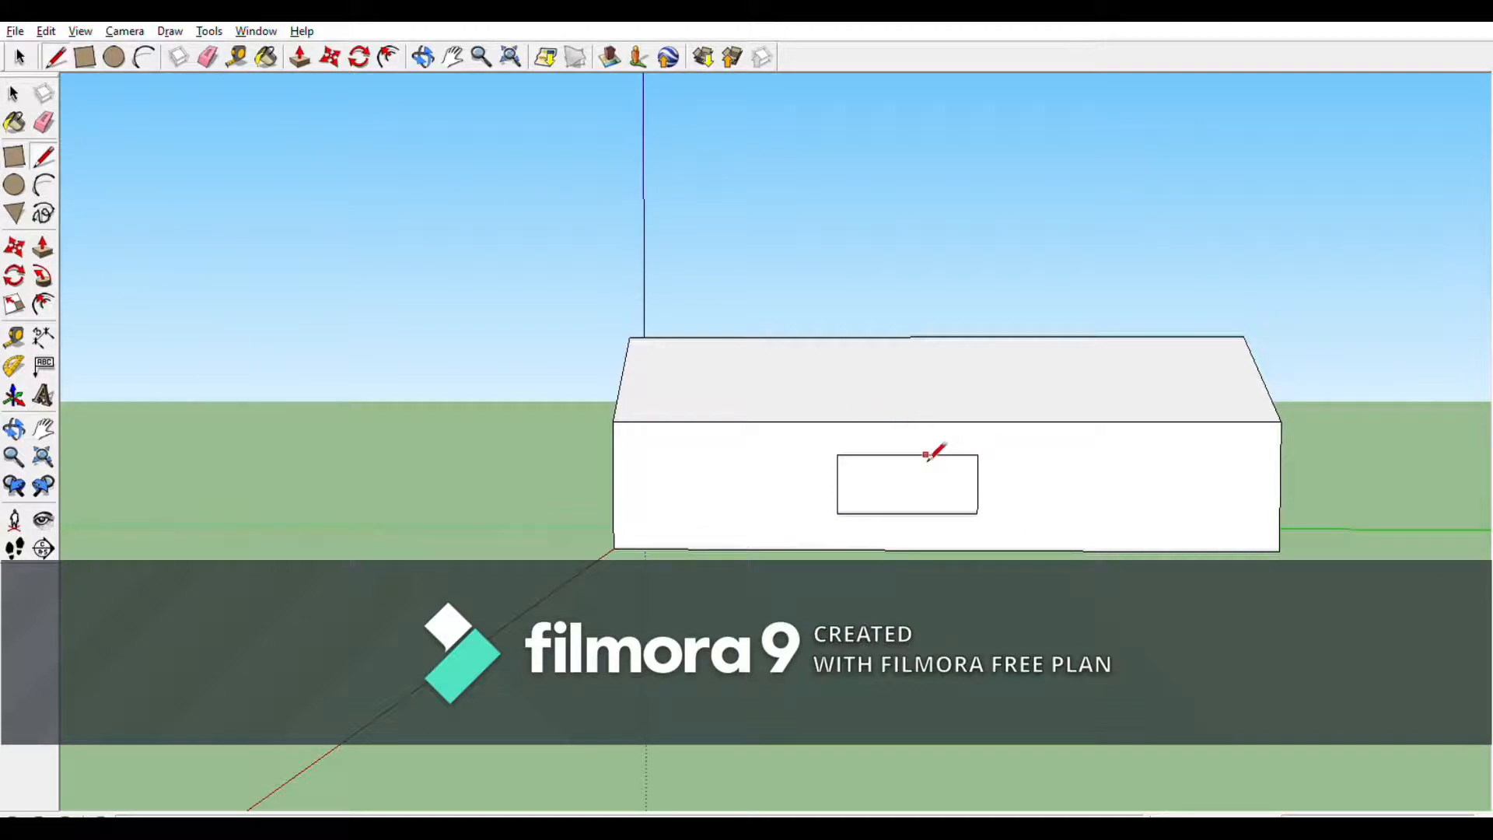
click(907, 513)
click(837, 483)
click(978, 484)
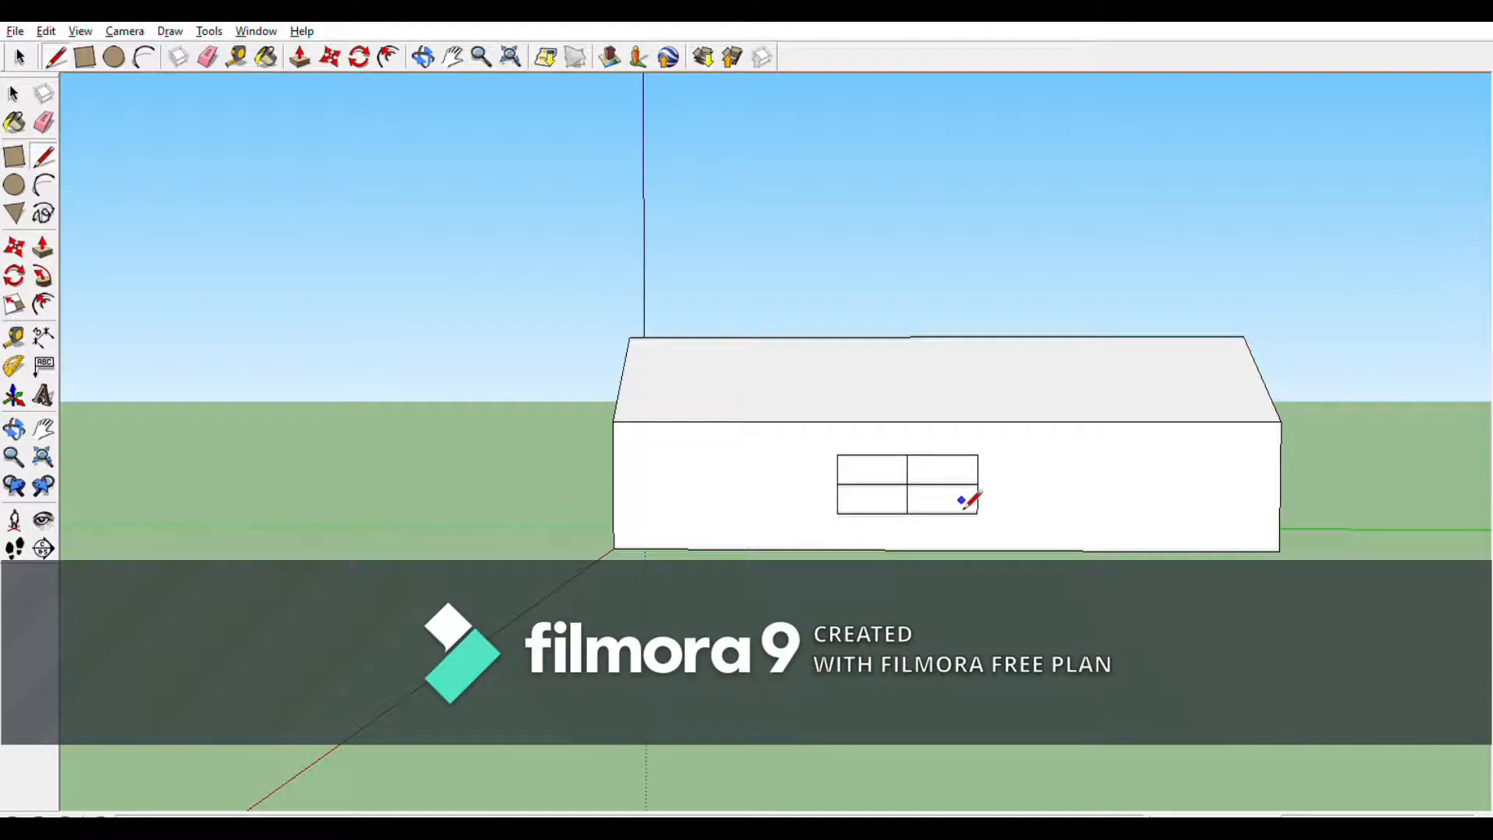
key(o)
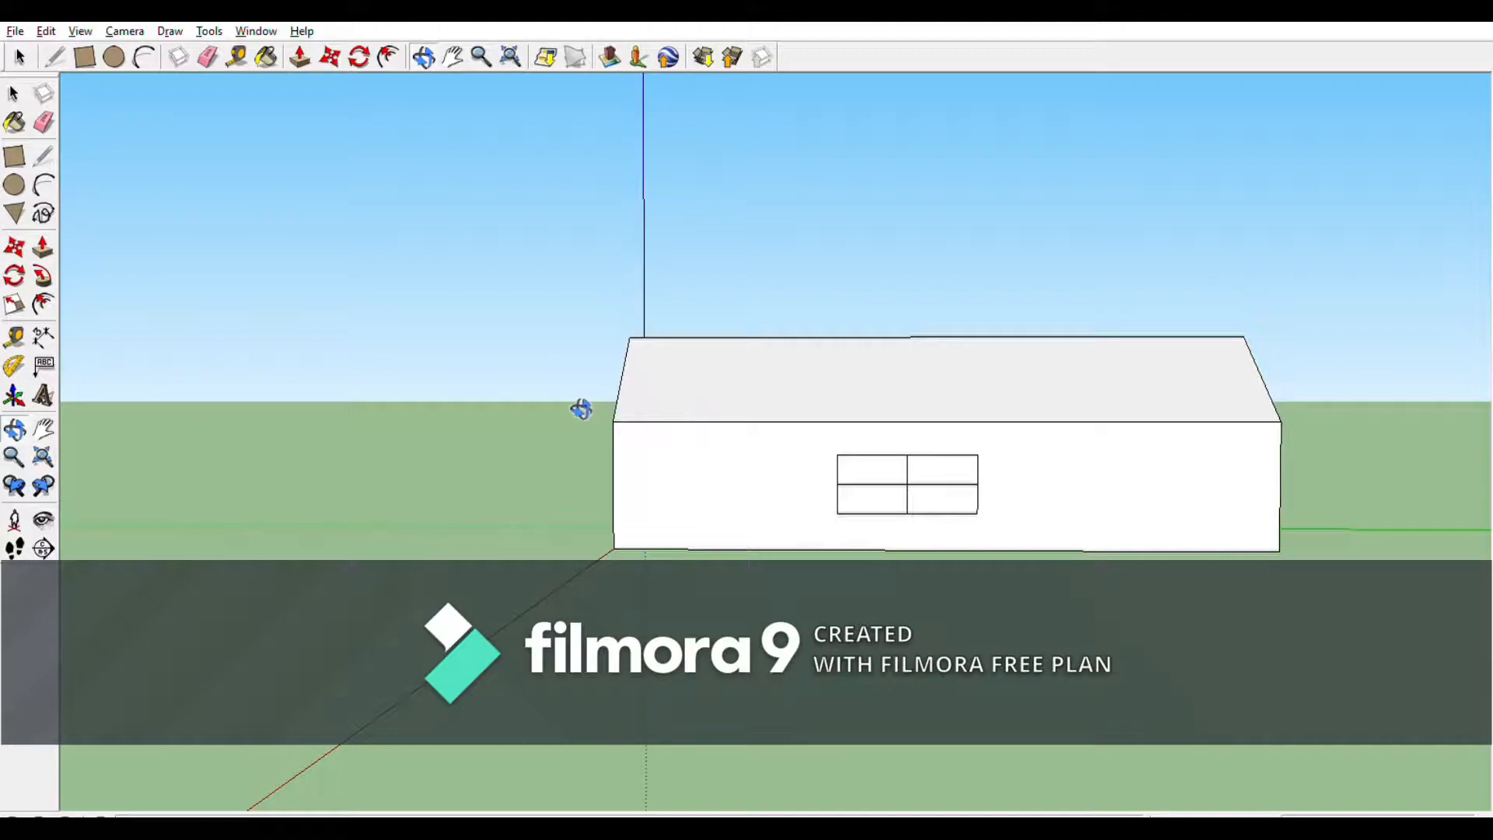
Draw a window rectangle near the middle of the opposite long side wall.
drag(580, 406, 1050, 482)
drag(909, 420, 1216, 420)
click(43, 156)
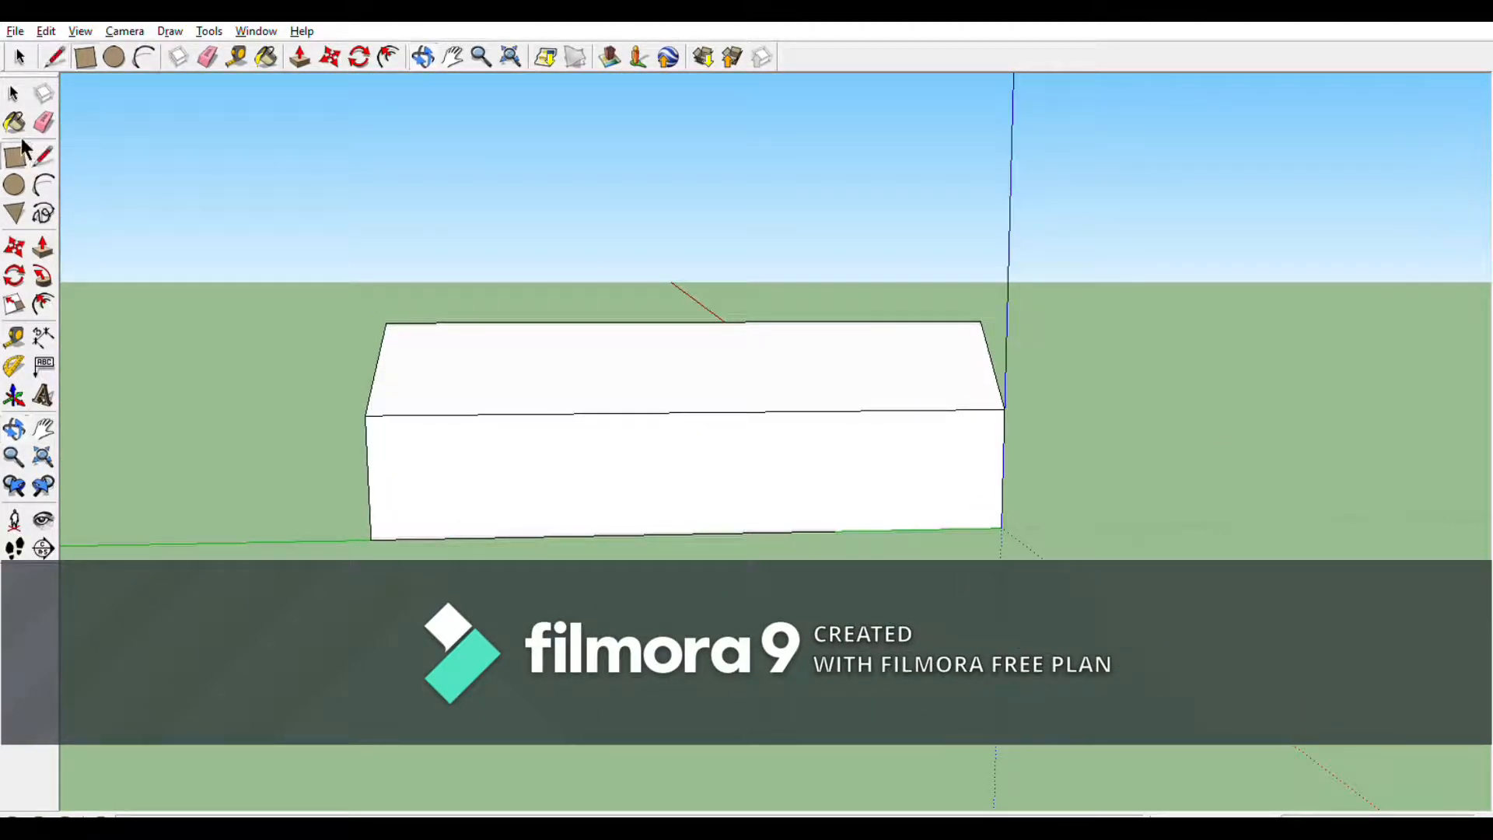
click(598, 449)
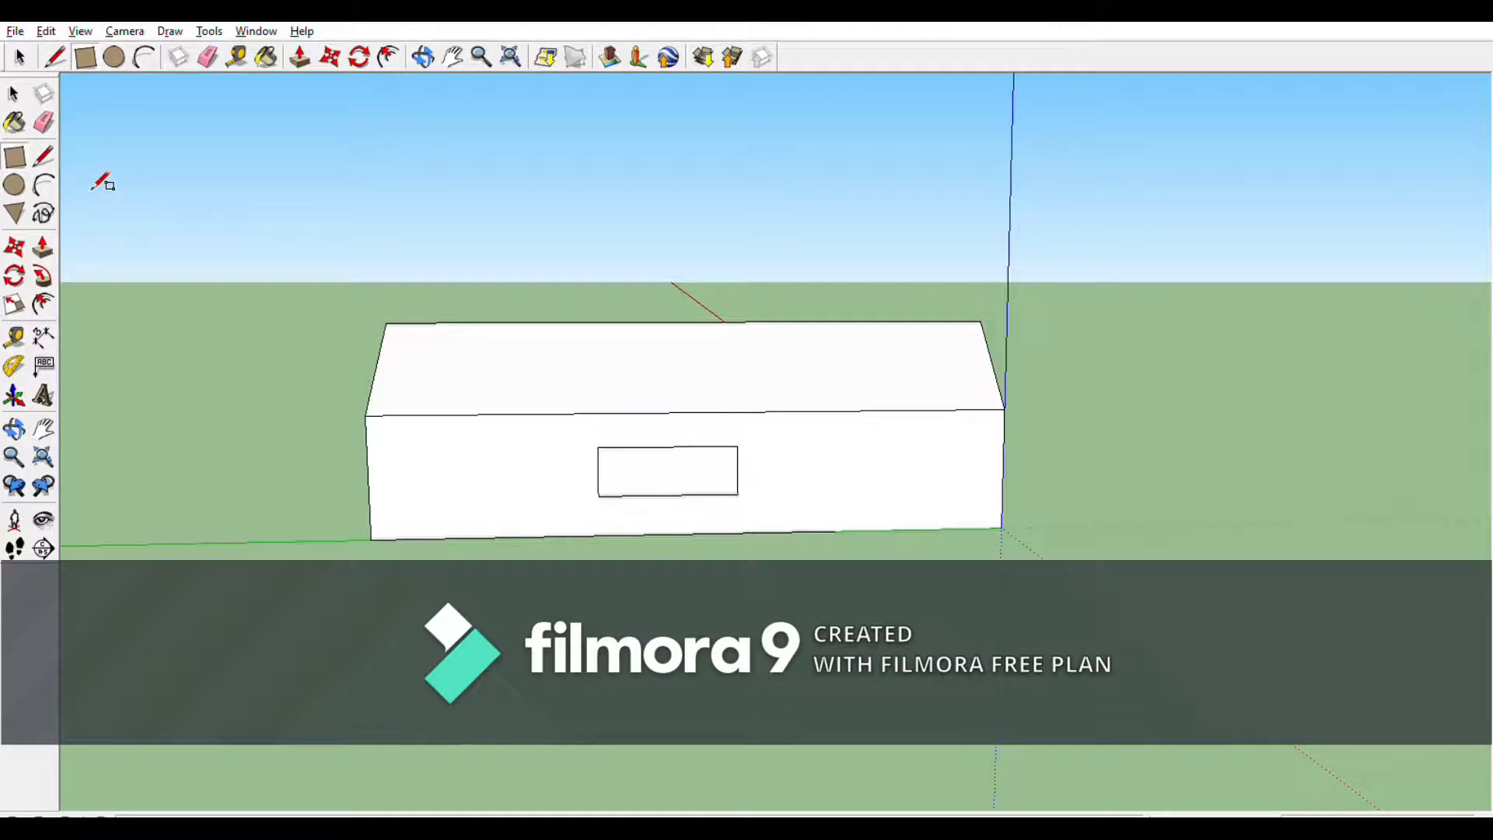
Divide the new window into four equal panes with vertical and horizontal lines between its edge midpoints.
click(44, 156)
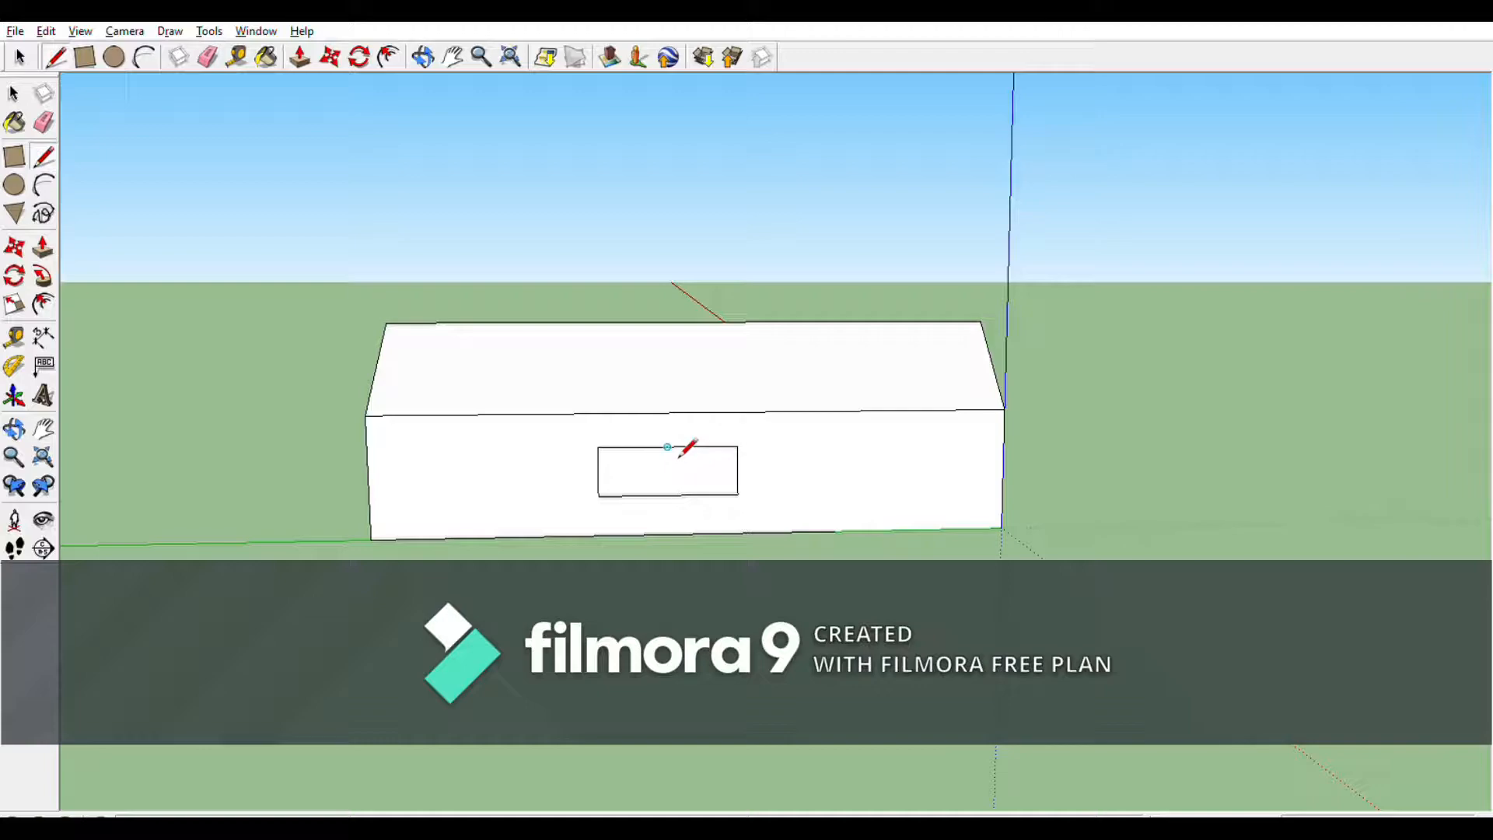
click(598, 472)
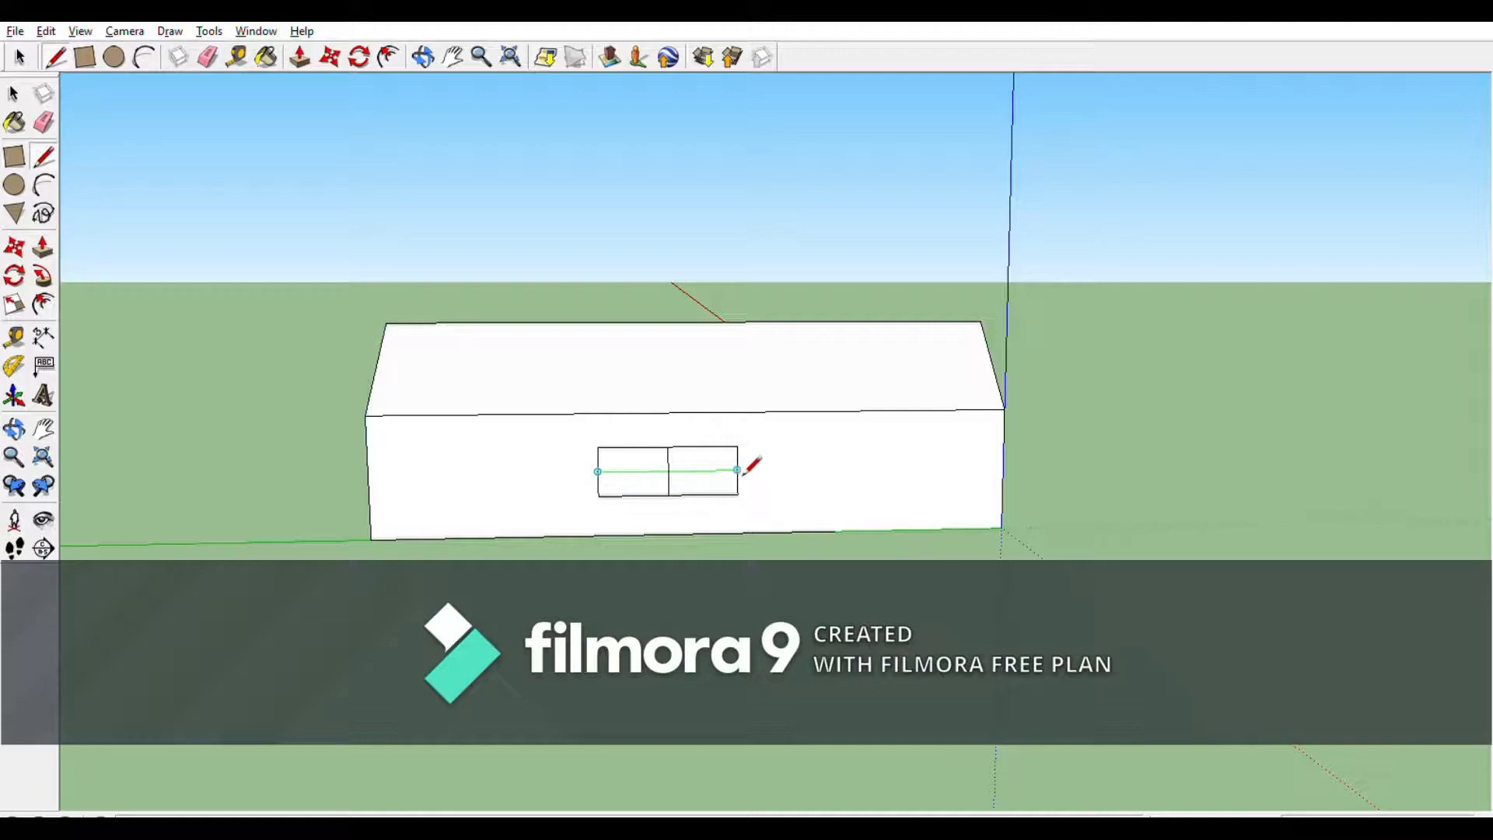
click(738, 470)
middle_drag(1138, 434, 973, 461)
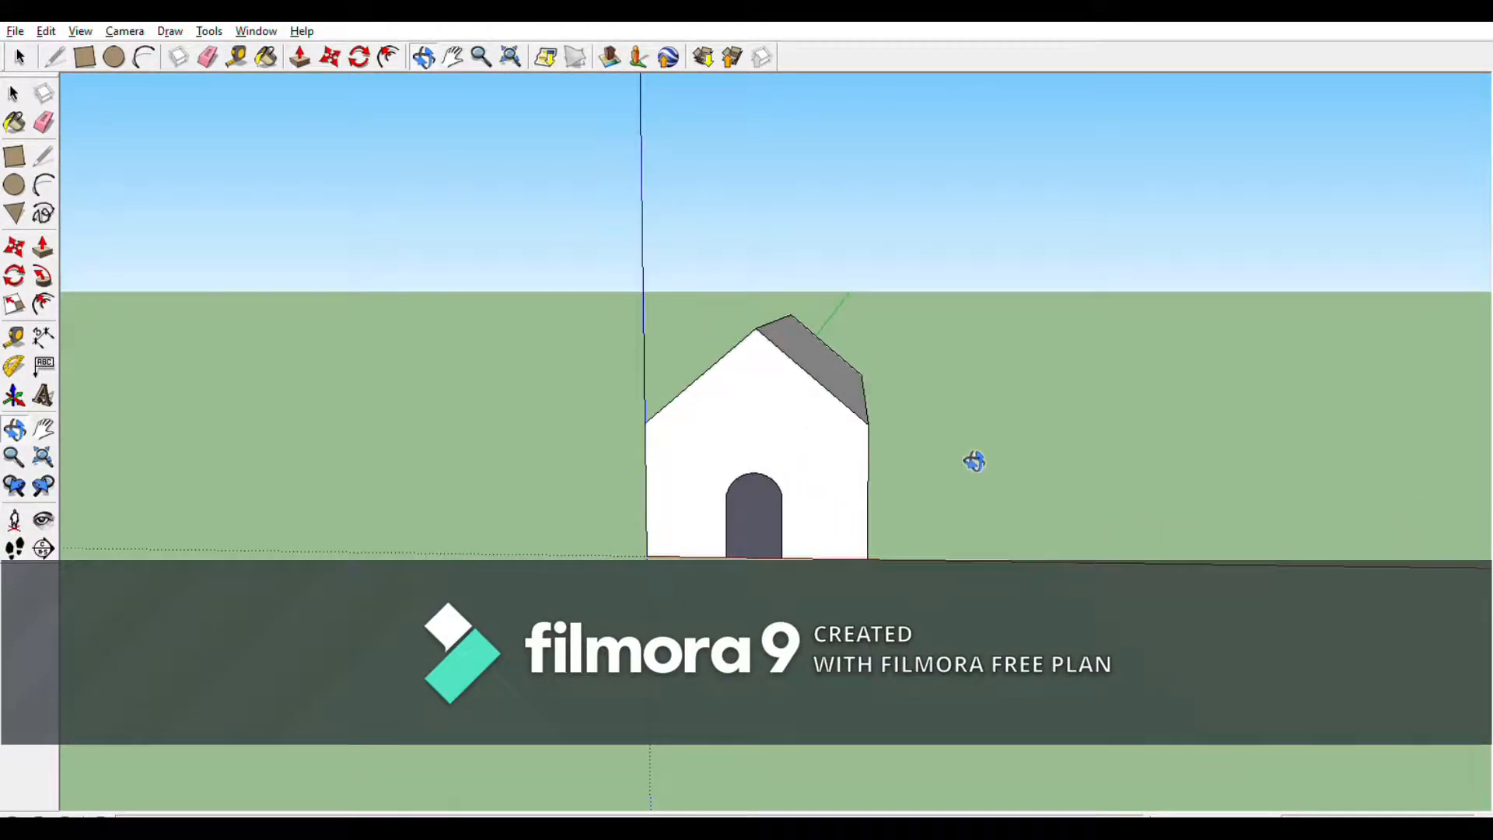
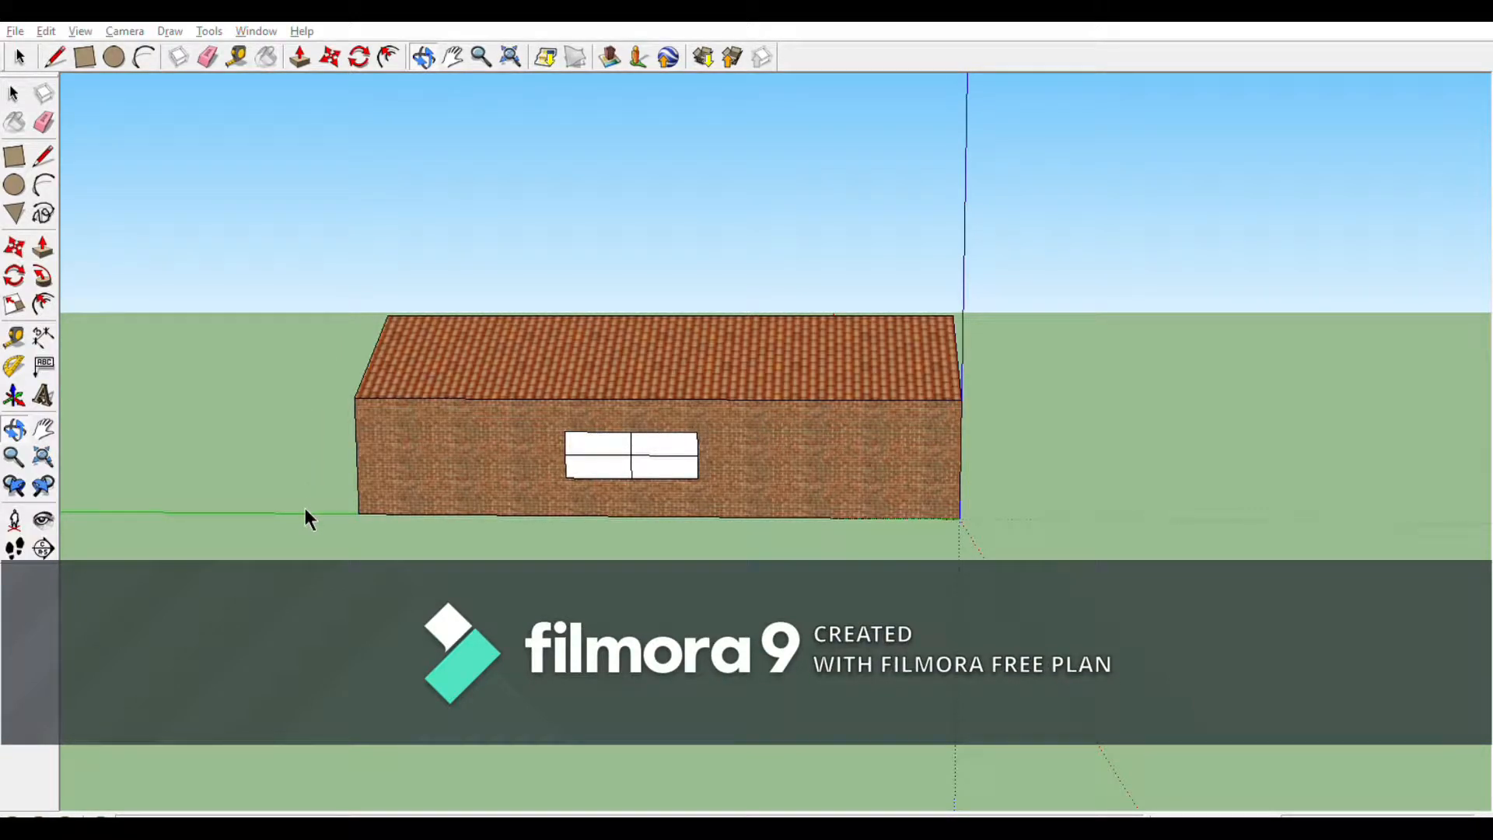
Paint all four panes of the side window with a translucent blue glass material.
key(b)
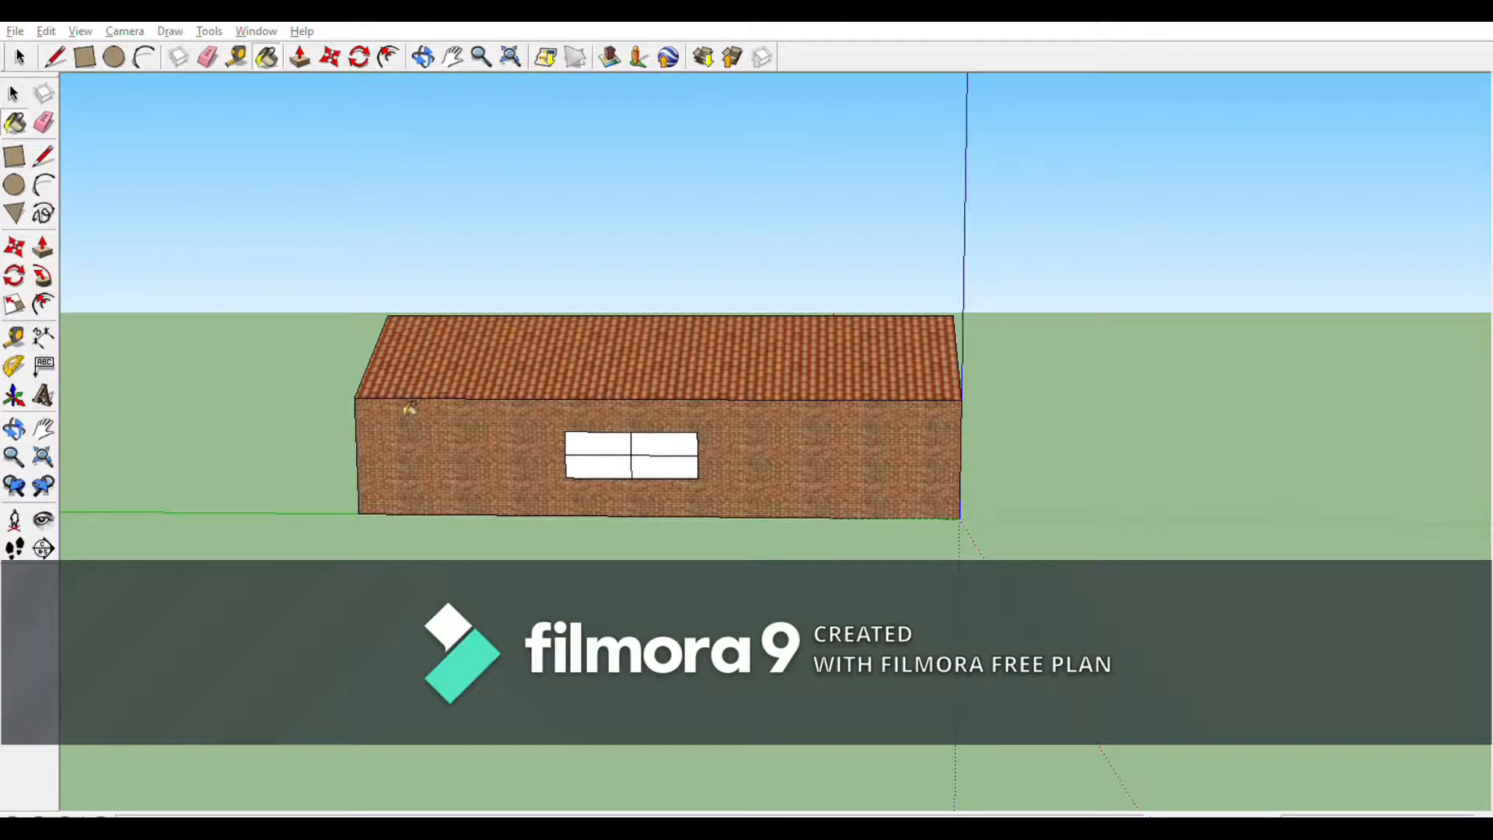
click(589, 443)
click(683, 442)
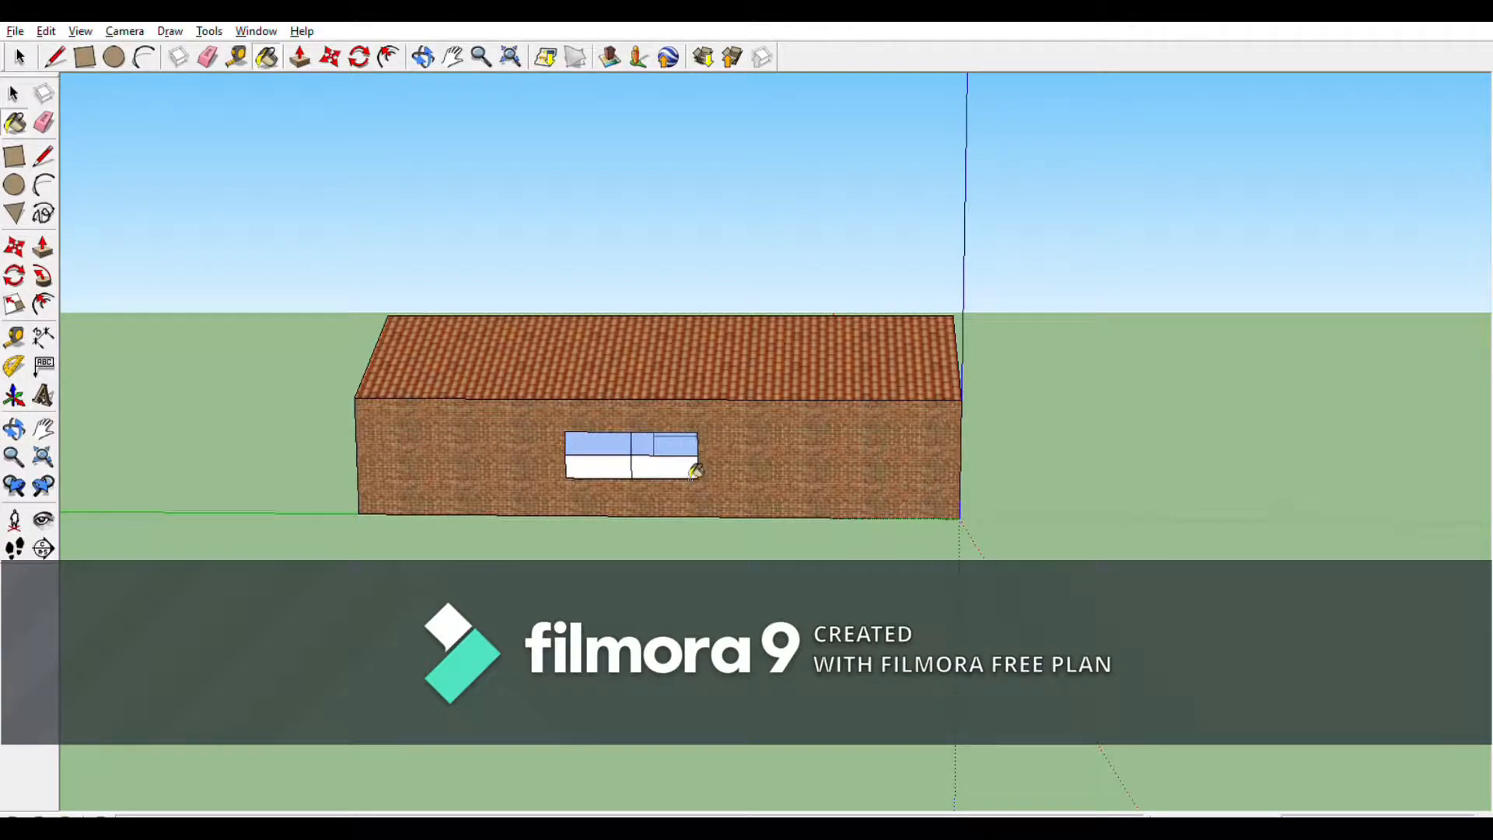
click(671, 470)
click(622, 469)
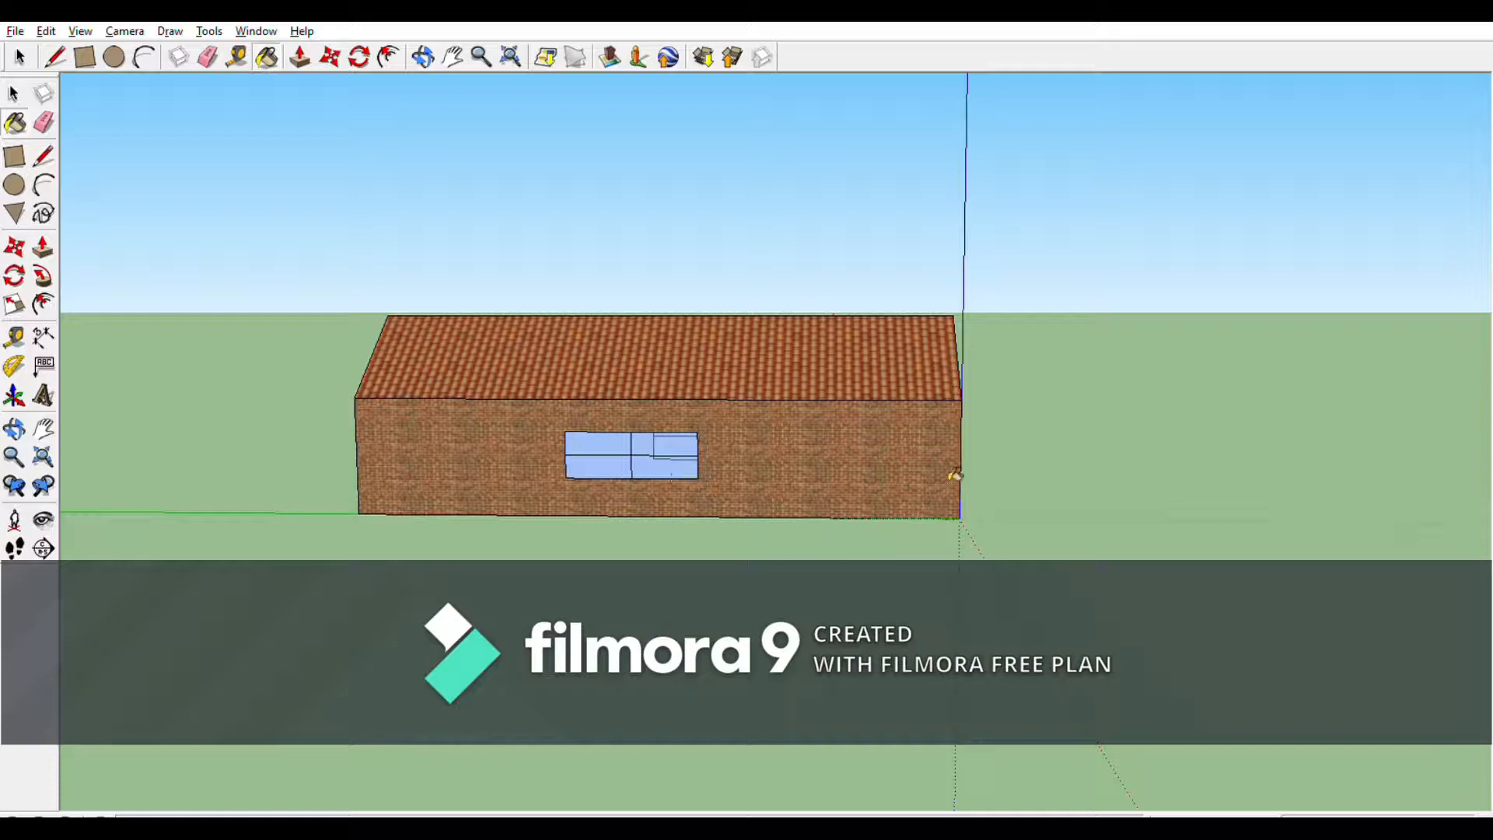
Apply the same translucent blue glass to the four window panes on the opposite long wall.
middle_drag(1034, 467, 269, 408)
middle_drag(888, 420, 225, 344)
key(b)
click(789, 427)
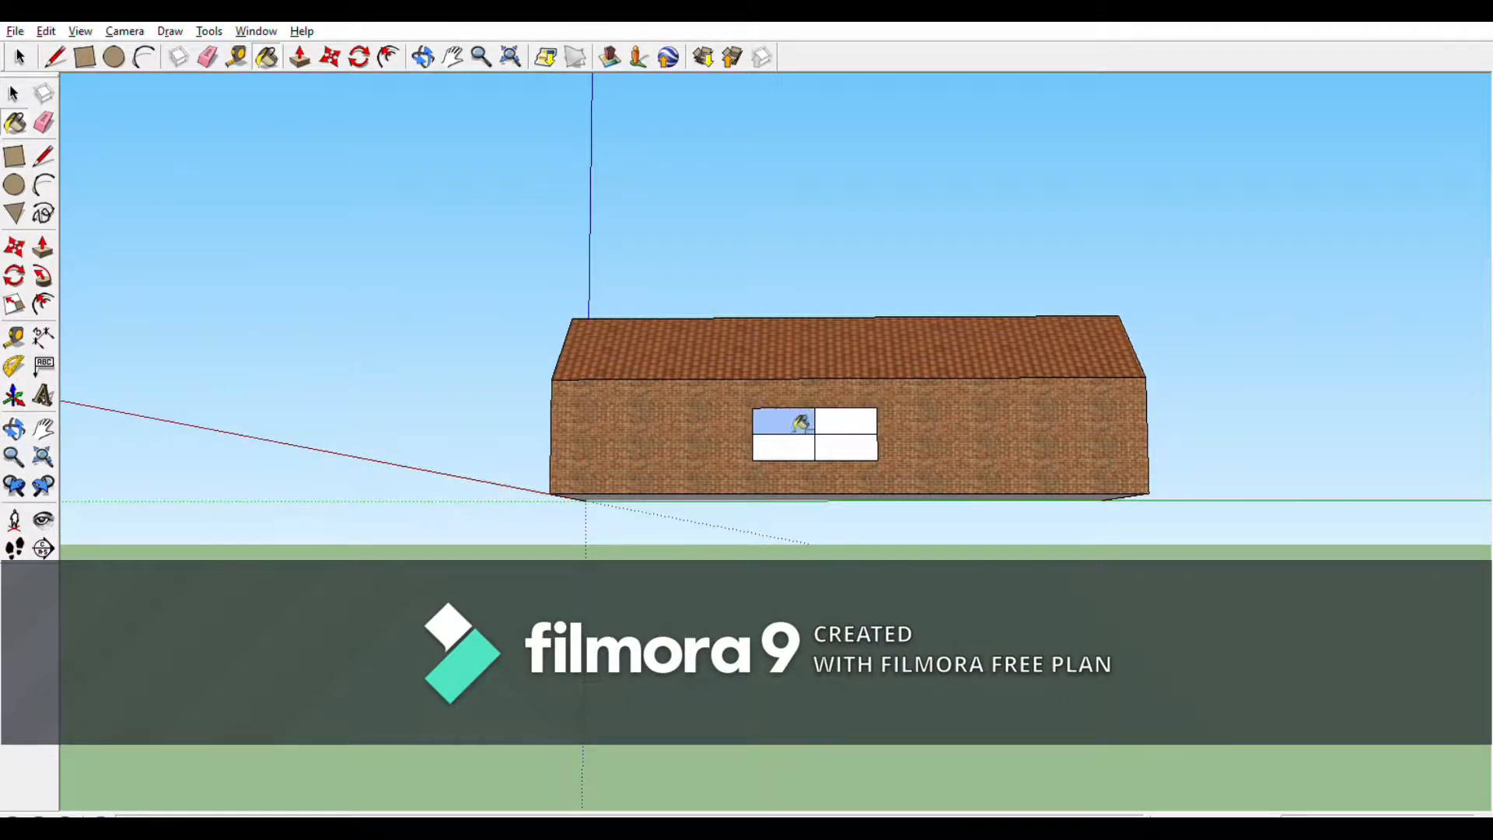
click(853, 433)
click(846, 447)
click(784, 447)
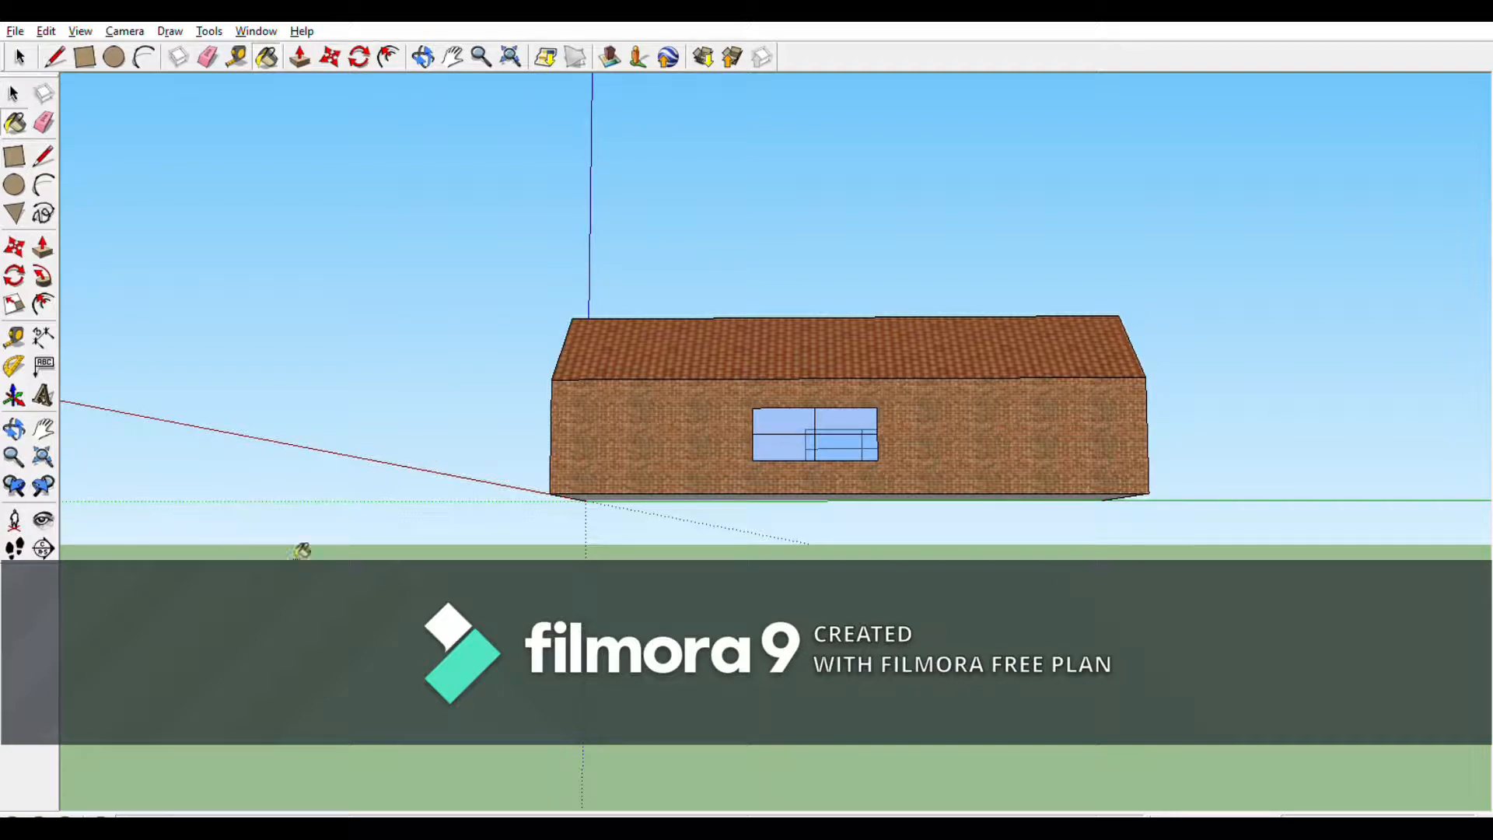
Paint the interior floor through the arched doorway, trying a dark checkered tile before applying a brown stone tile.
key(o)
drag(422, 467, 816, 442)
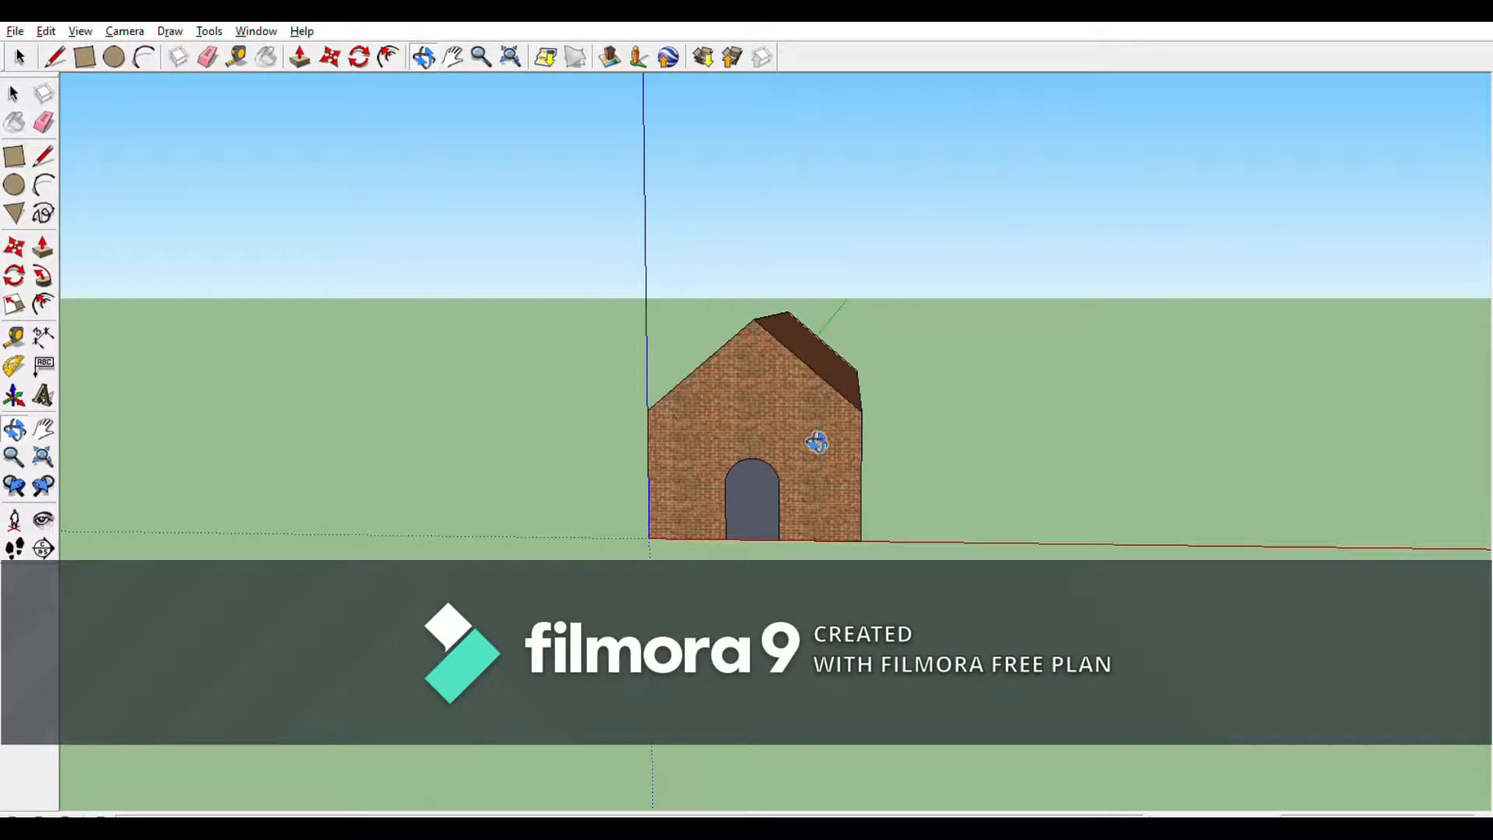
drag(794, 578, 519, 540)
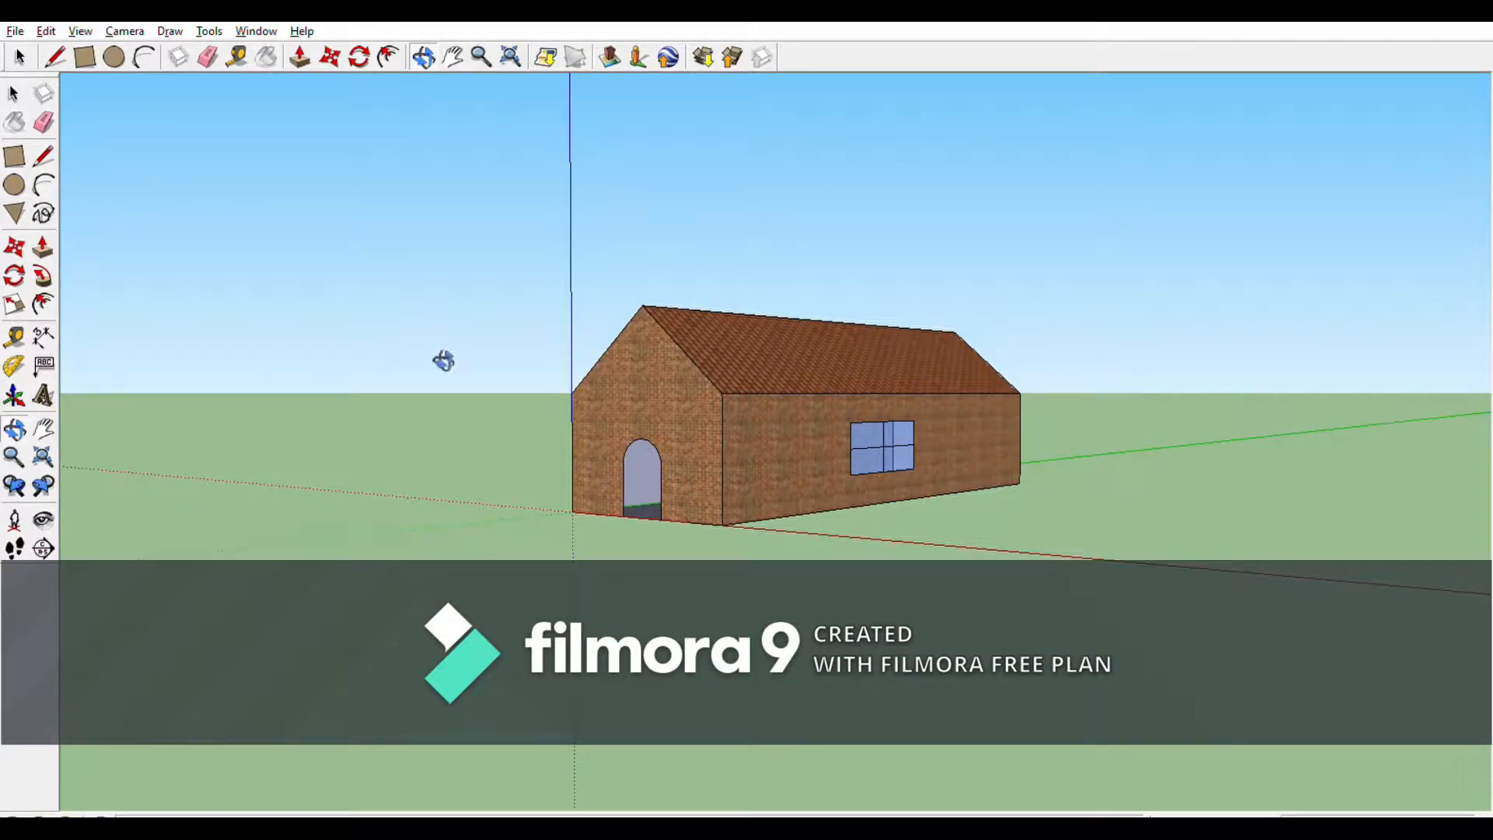
drag(943, 614, 940, 496)
drag(772, 463, 799, 496)
scroll(754, 497, up, 5)
scroll(751, 497, up, 4)
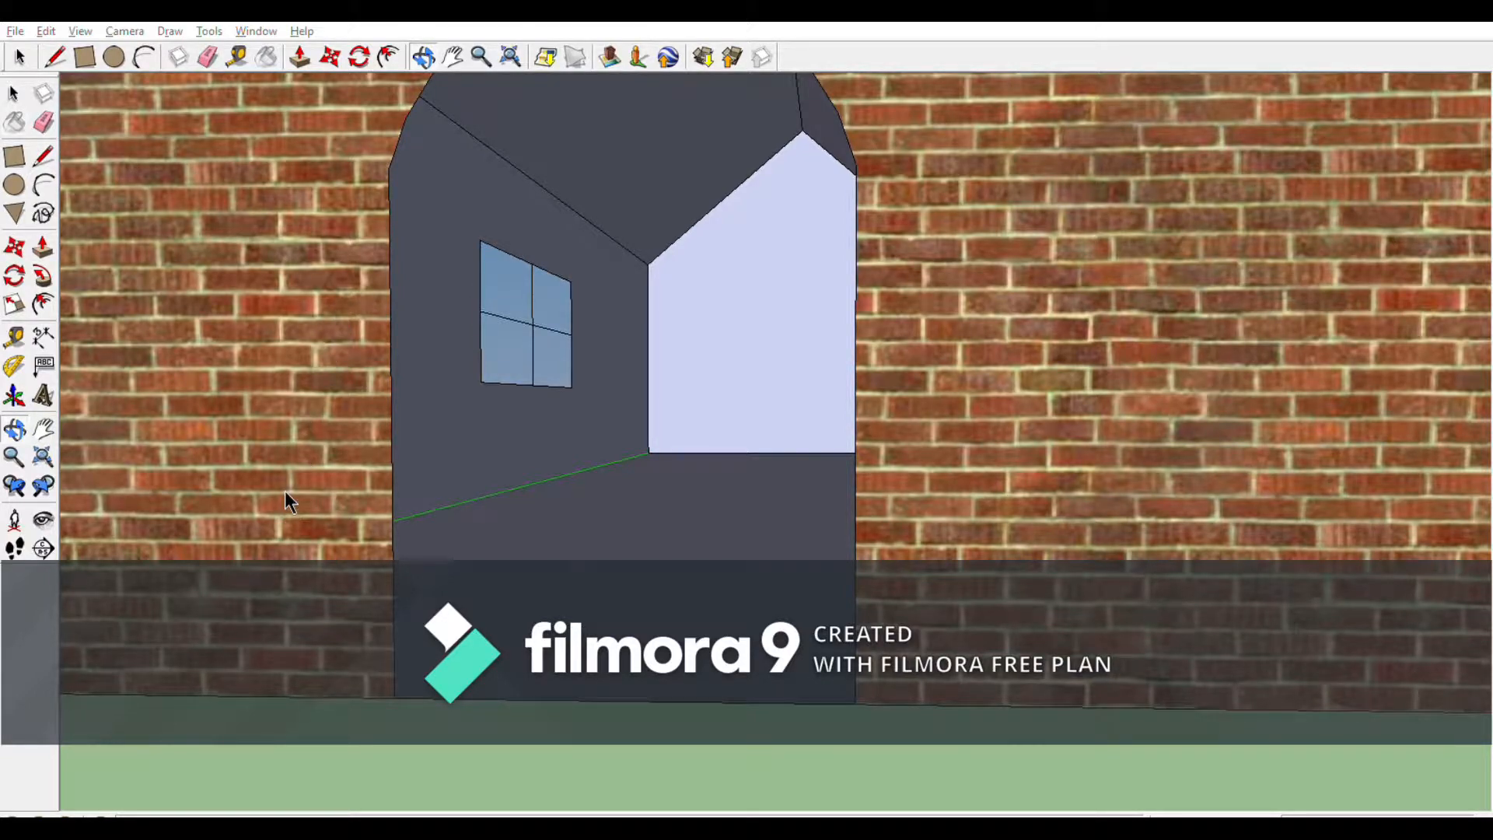
key(b)
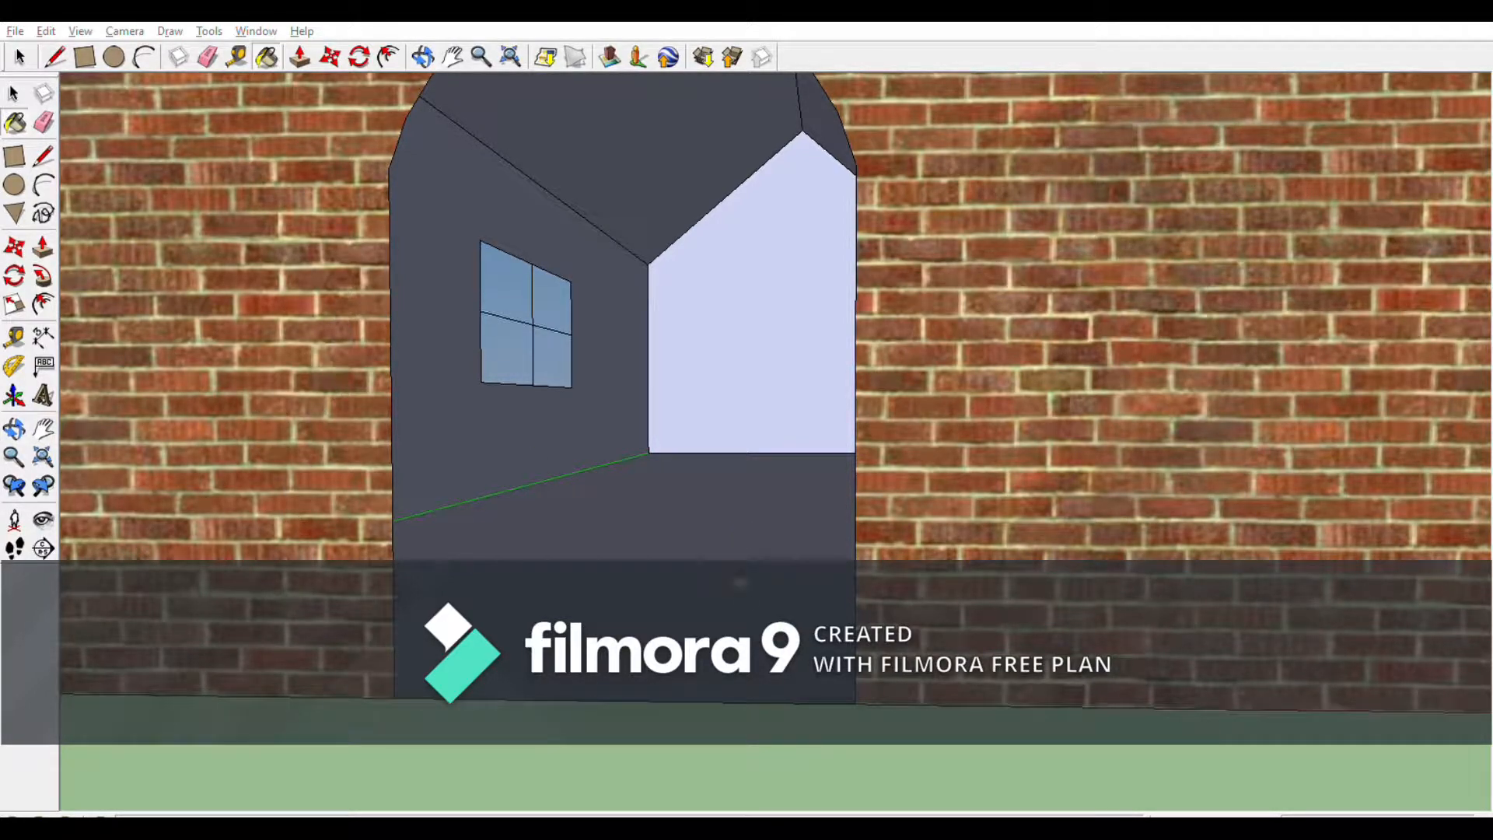
click(523, 580)
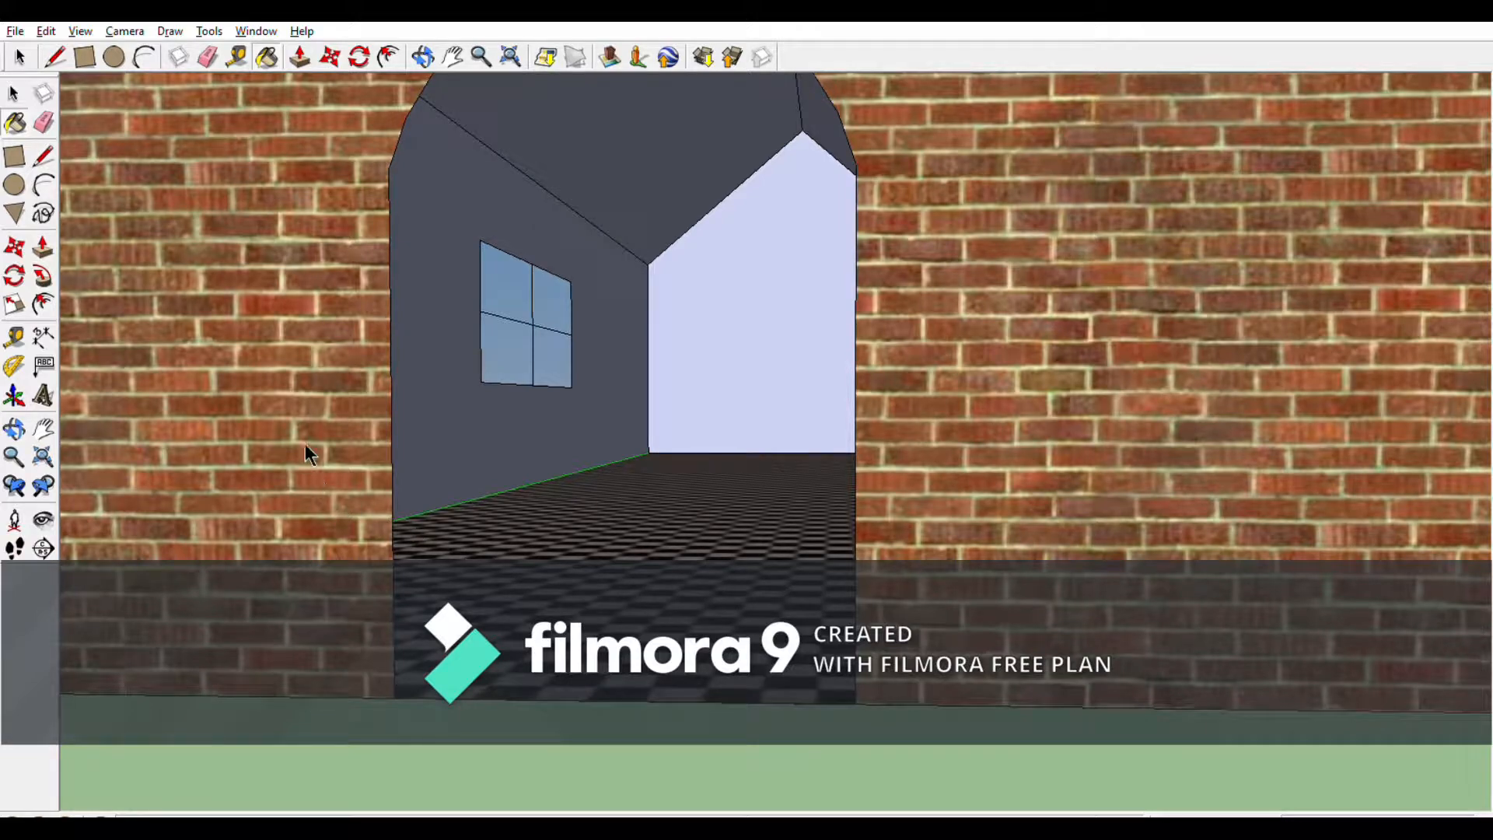
click(592, 627)
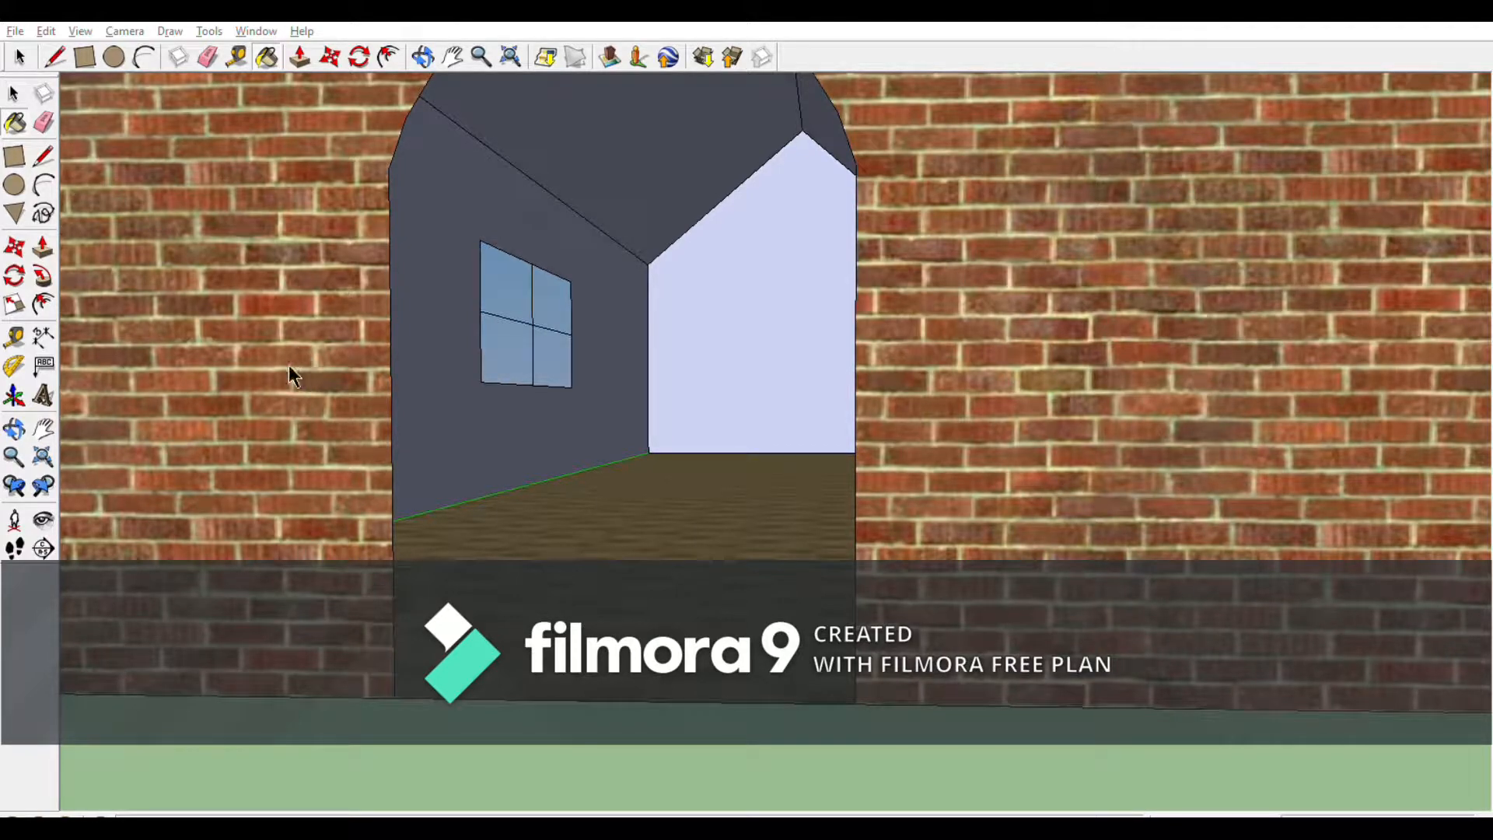
Paint both interior side walls, the back wall and the two sloping ceiling faces with a plain cream colour.
click(465, 395)
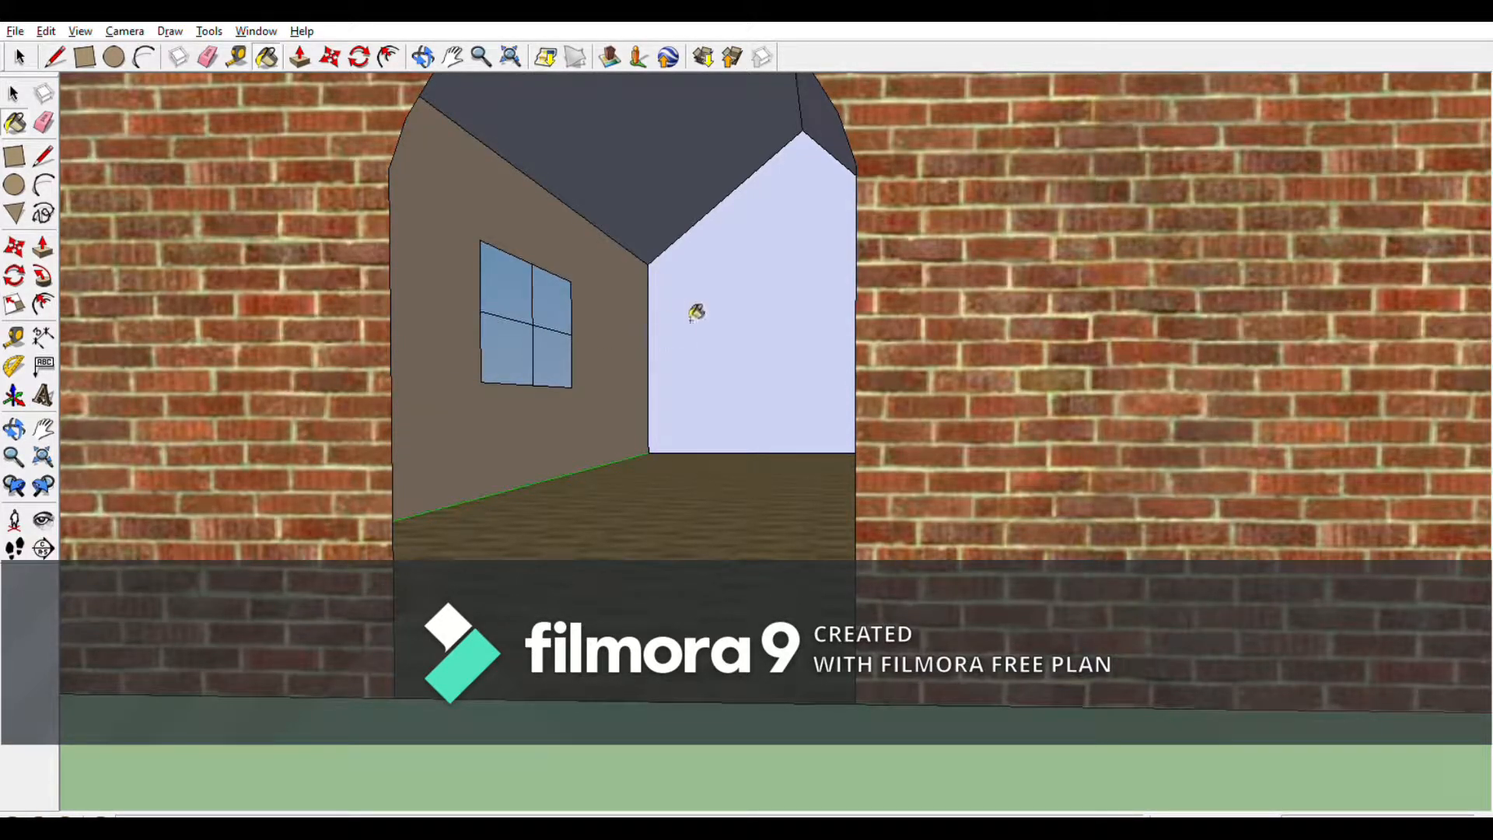
click(756, 299)
click(677, 203)
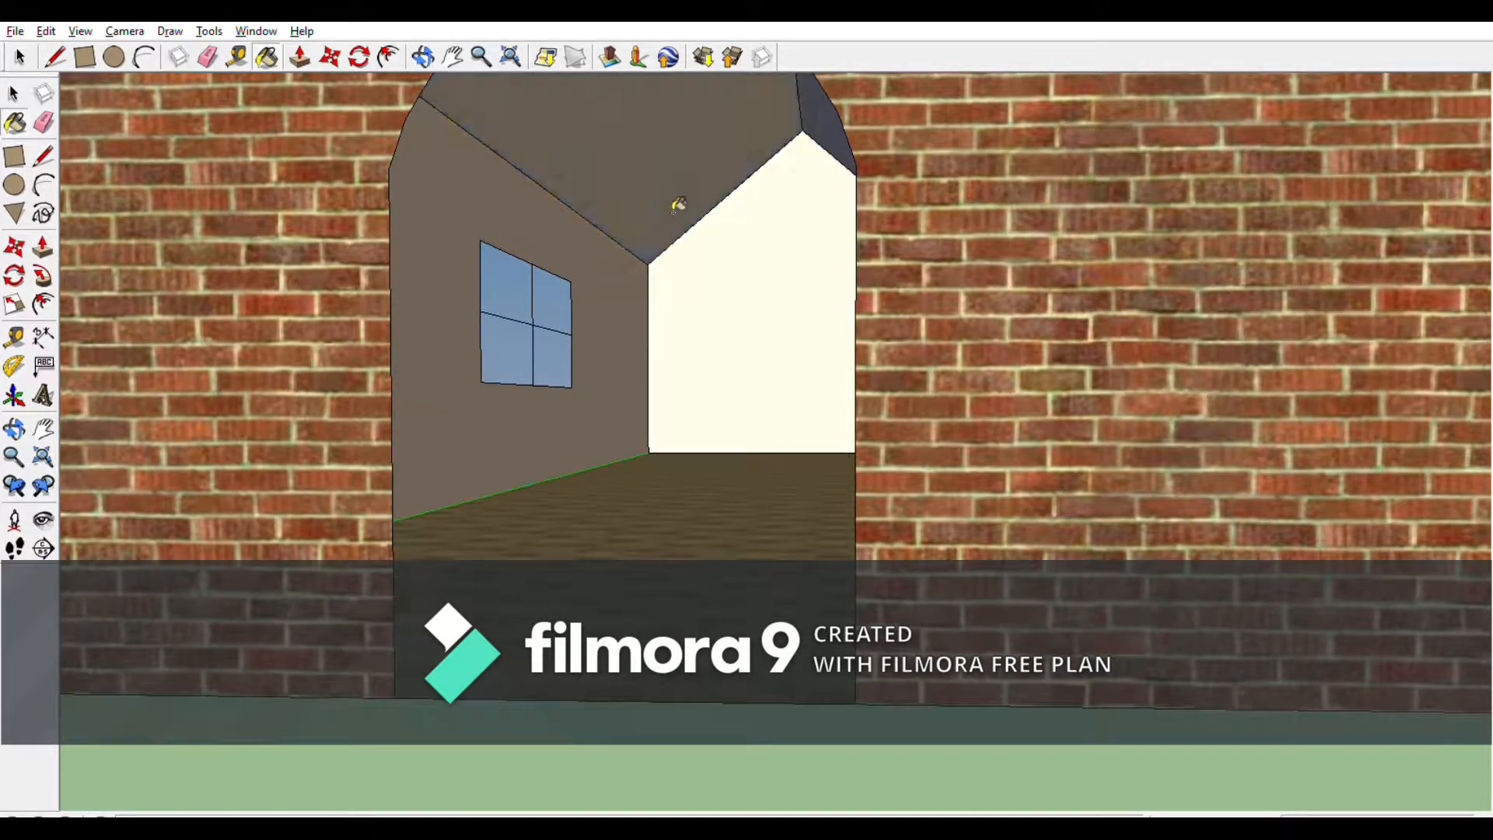
click(831, 154)
key(o)
mouse_move(553, 410)
mouse_down()
mouse_move(674, 443)
mouse_move(747, 436)
mouse_move(689, 432)
mouse_up()
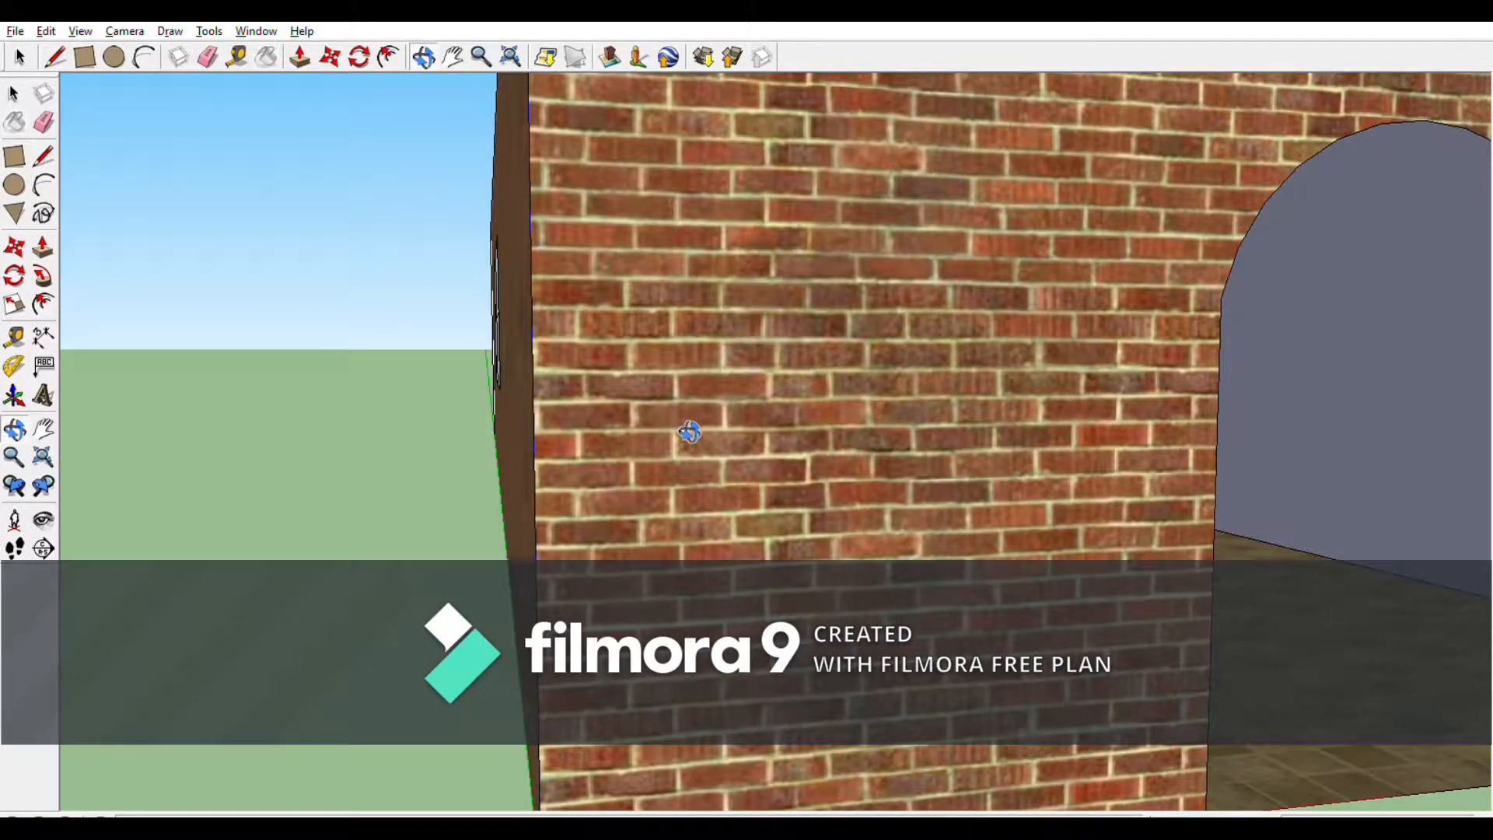
key(b)
click(1340, 320)
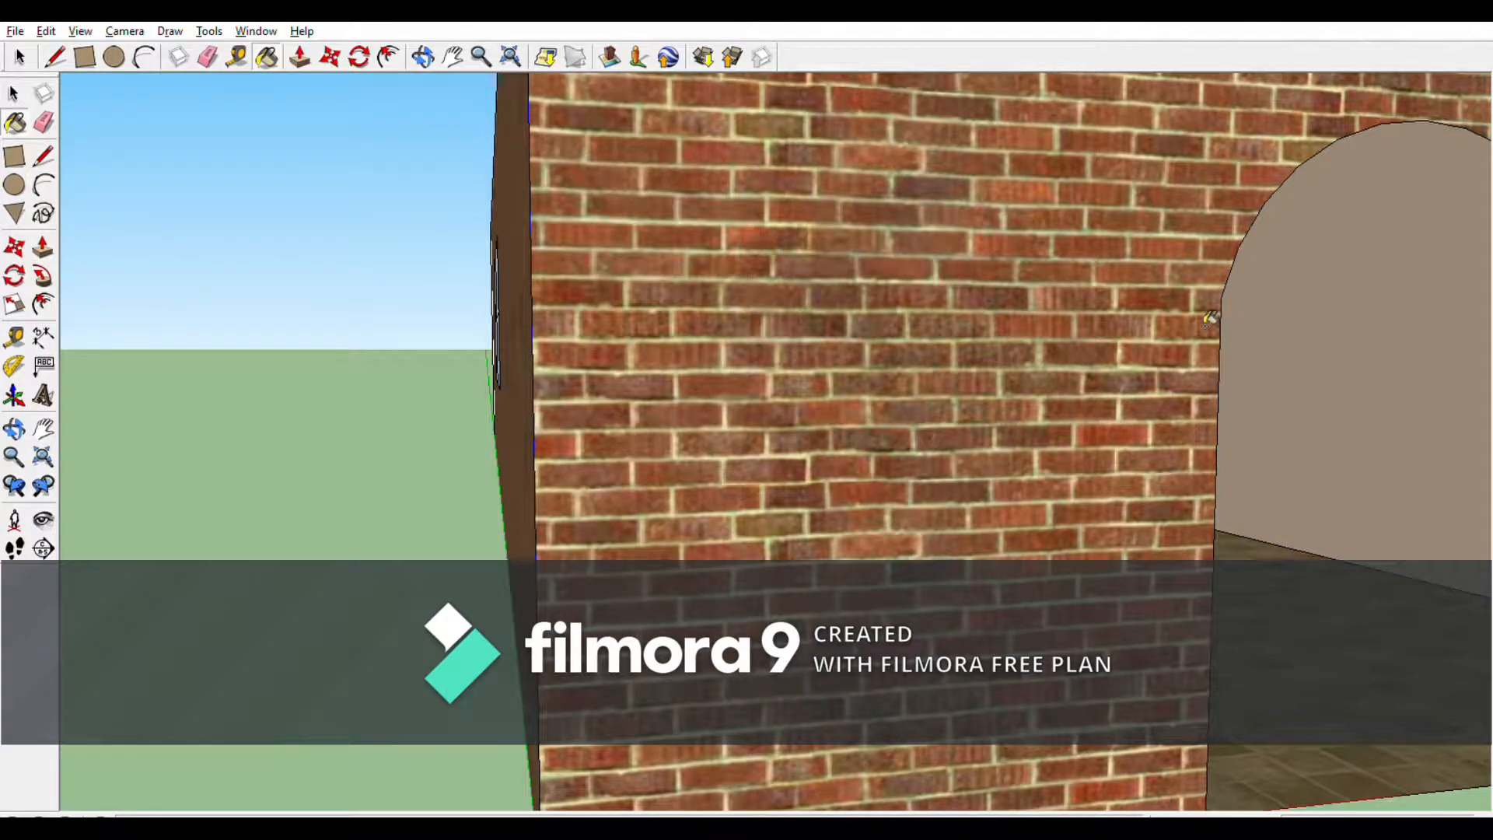
key(o)
scroll(1220, 473, down, 7)
mouse_move(1288, 512)
mouse_down()
mouse_move(1000, 496)
mouse_move(1066, 476)
mouse_up()
scroll(1077, 488, down, 3)
drag(996, 540, 1045, 555)
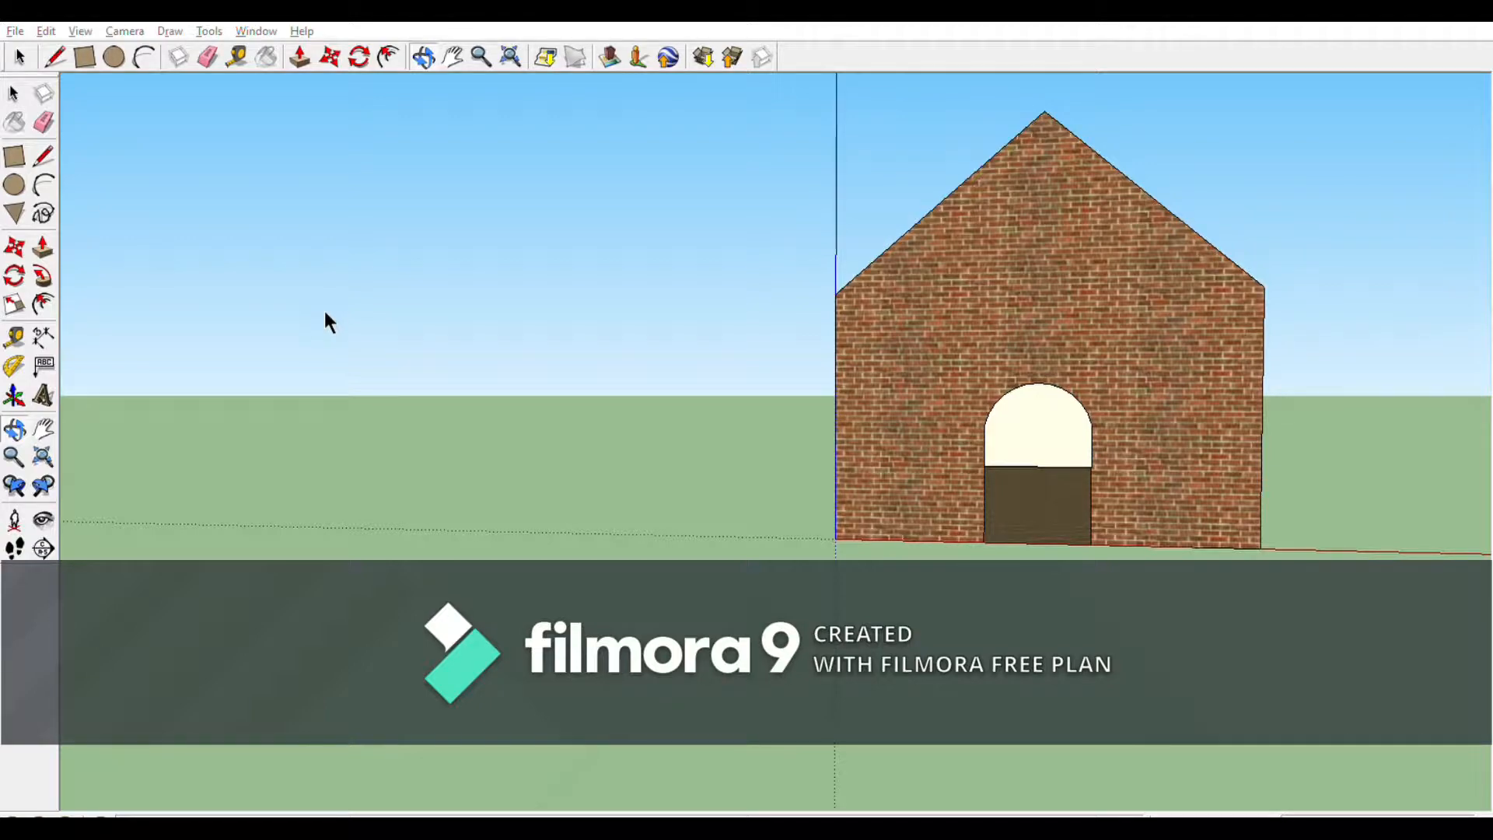
click(14, 185)
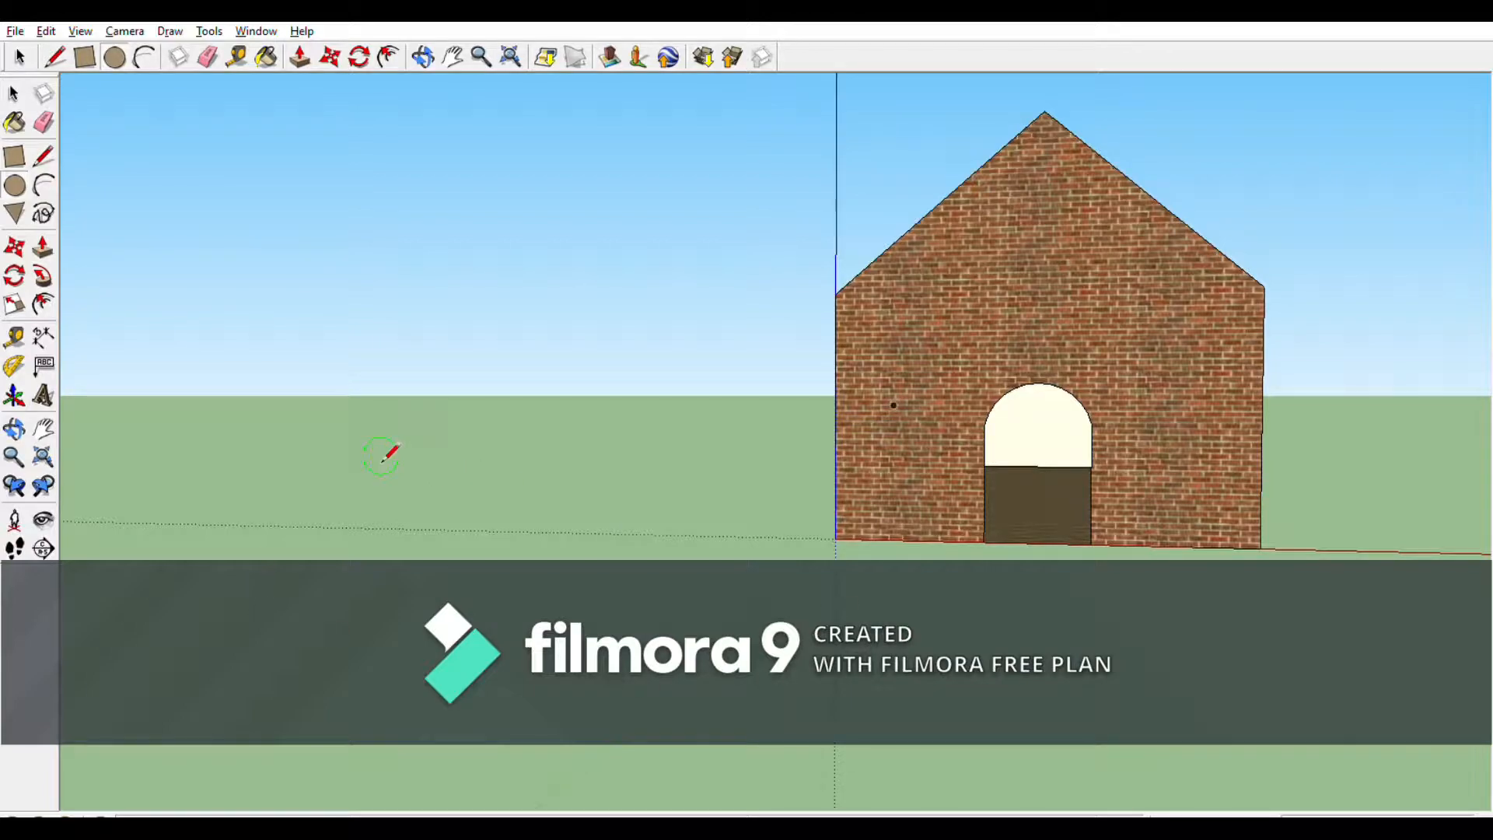
key(o)
Try an orange-brown material on the interior back wall through the arched doorway.
drag(576, 437, 663, 401)
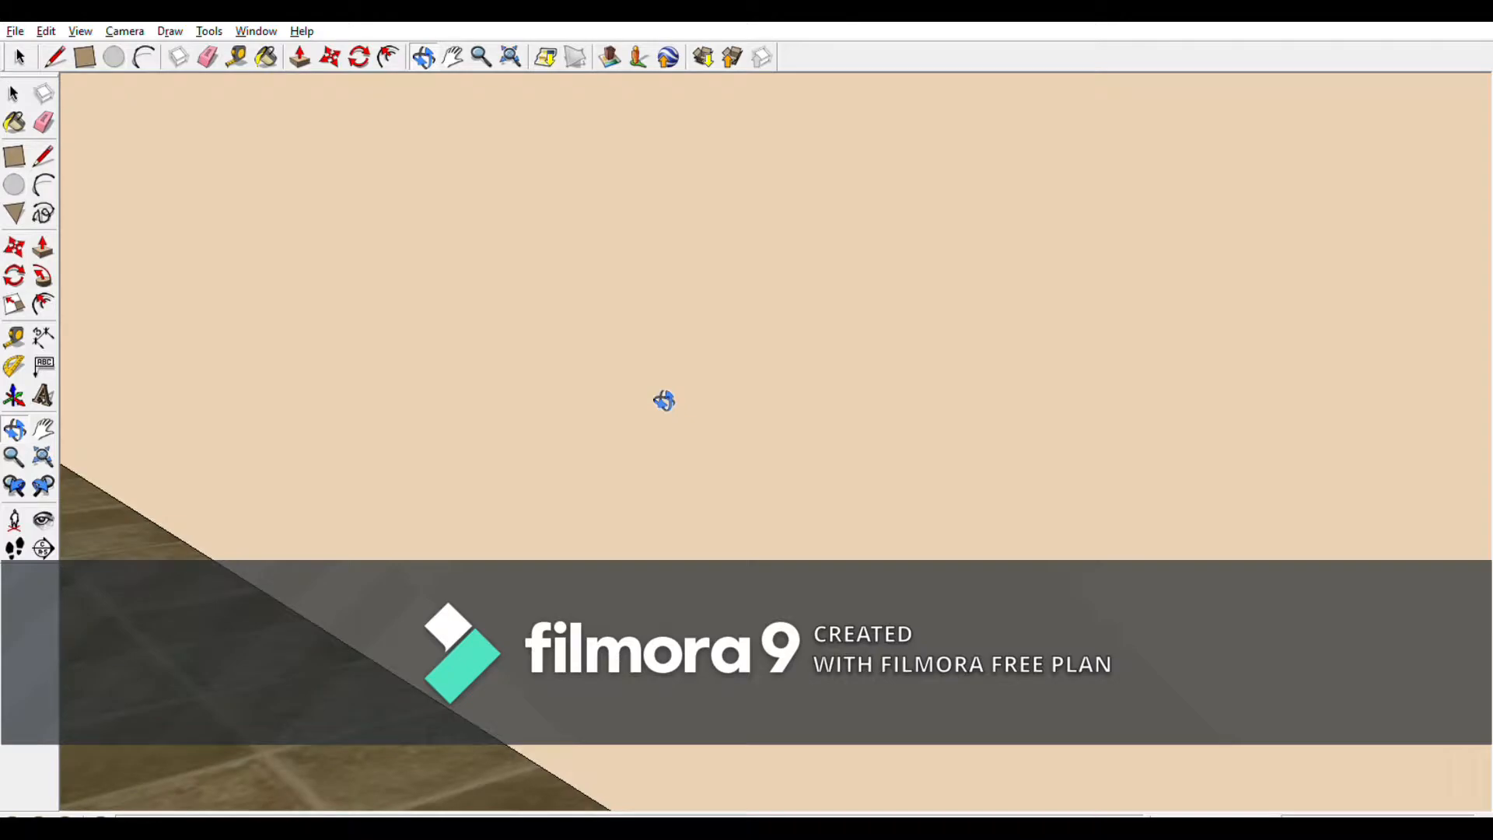
scroll(664, 400, down, 8)
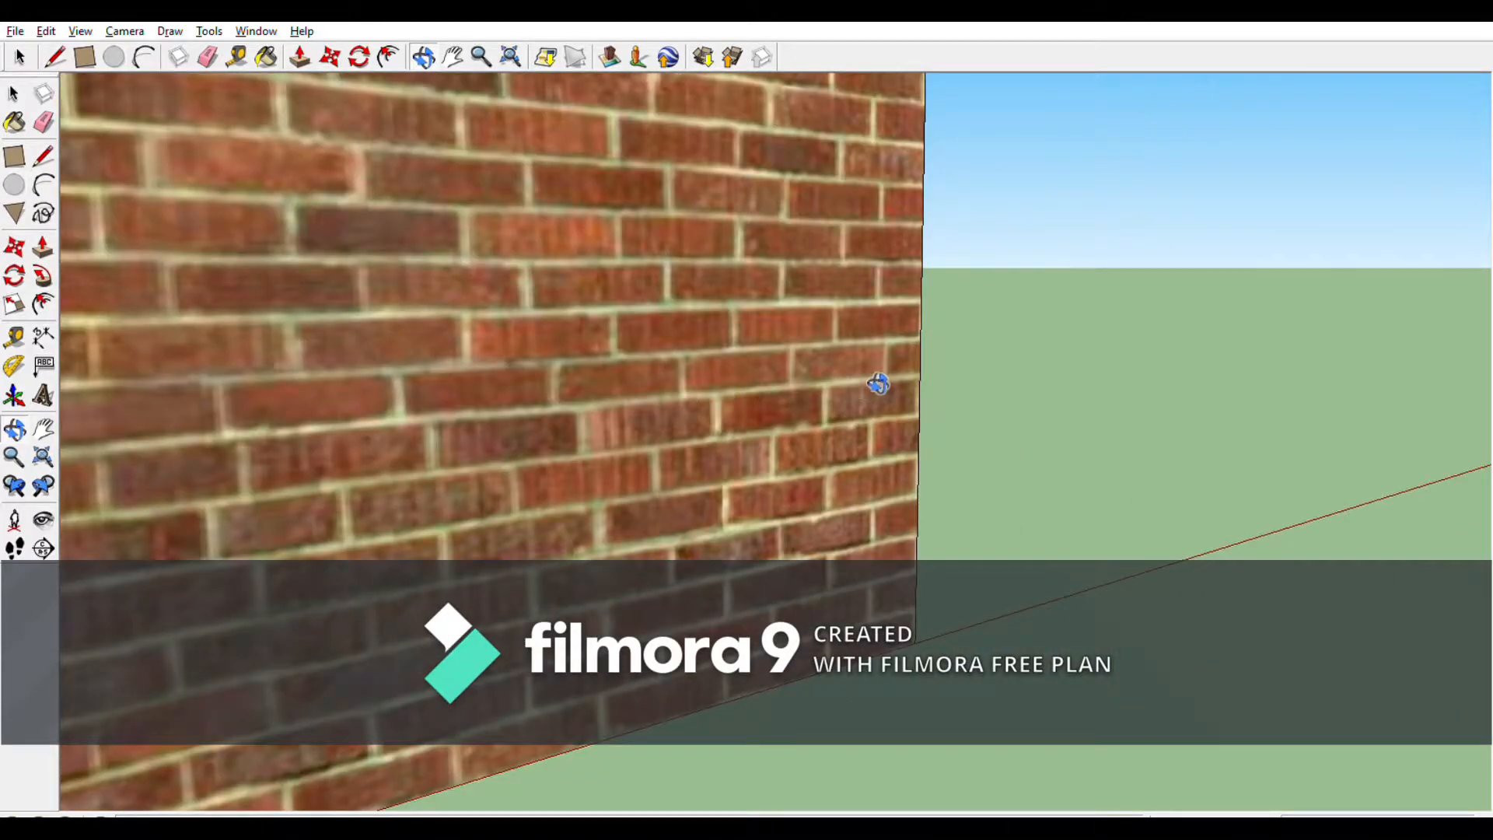
drag(878, 384, 826, 430)
scroll(545, 389, down, 4)
drag(557, 384, 638, 257)
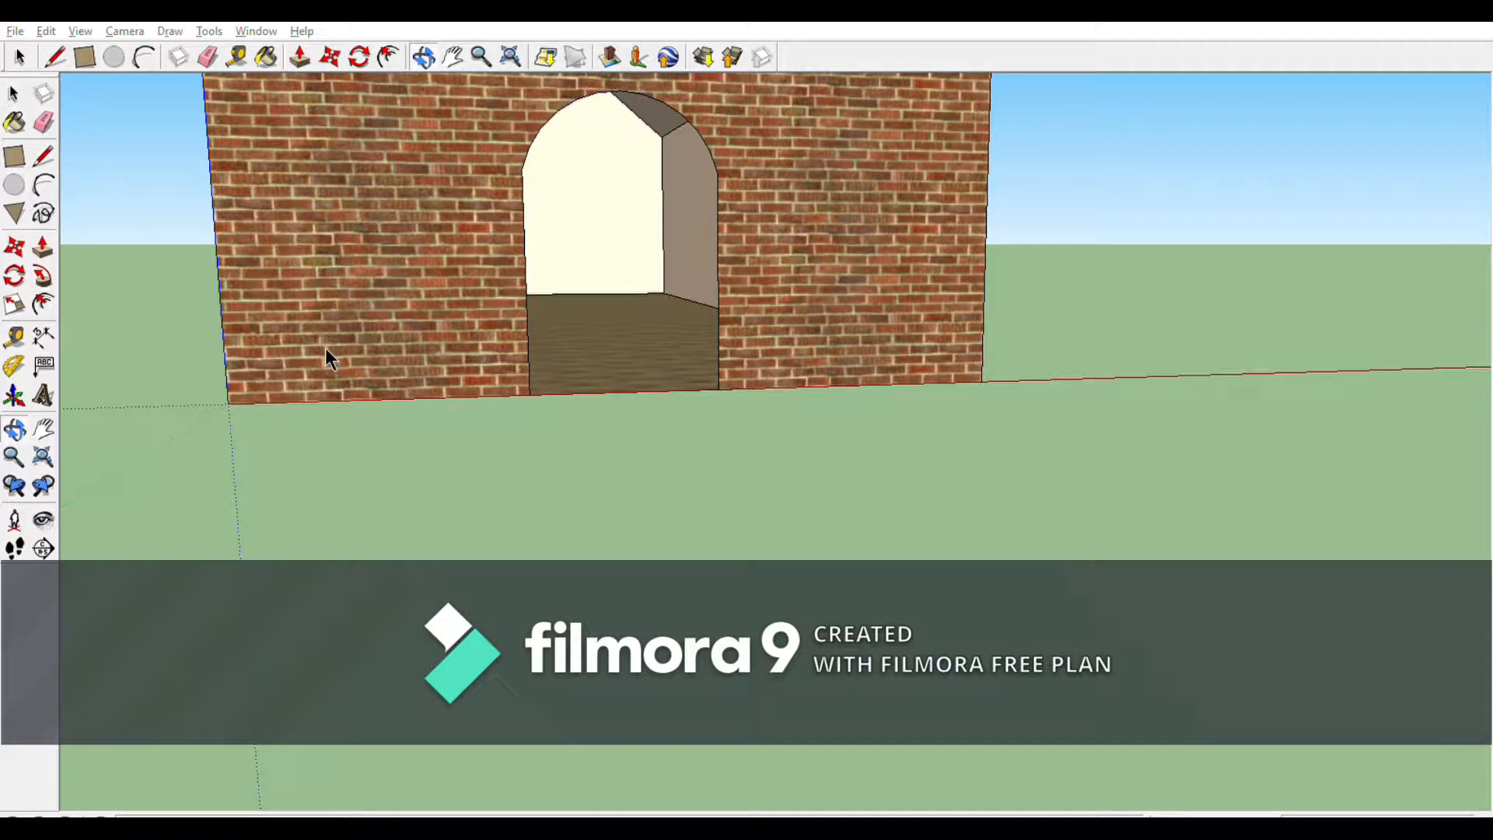
key(b)
click(603, 223)
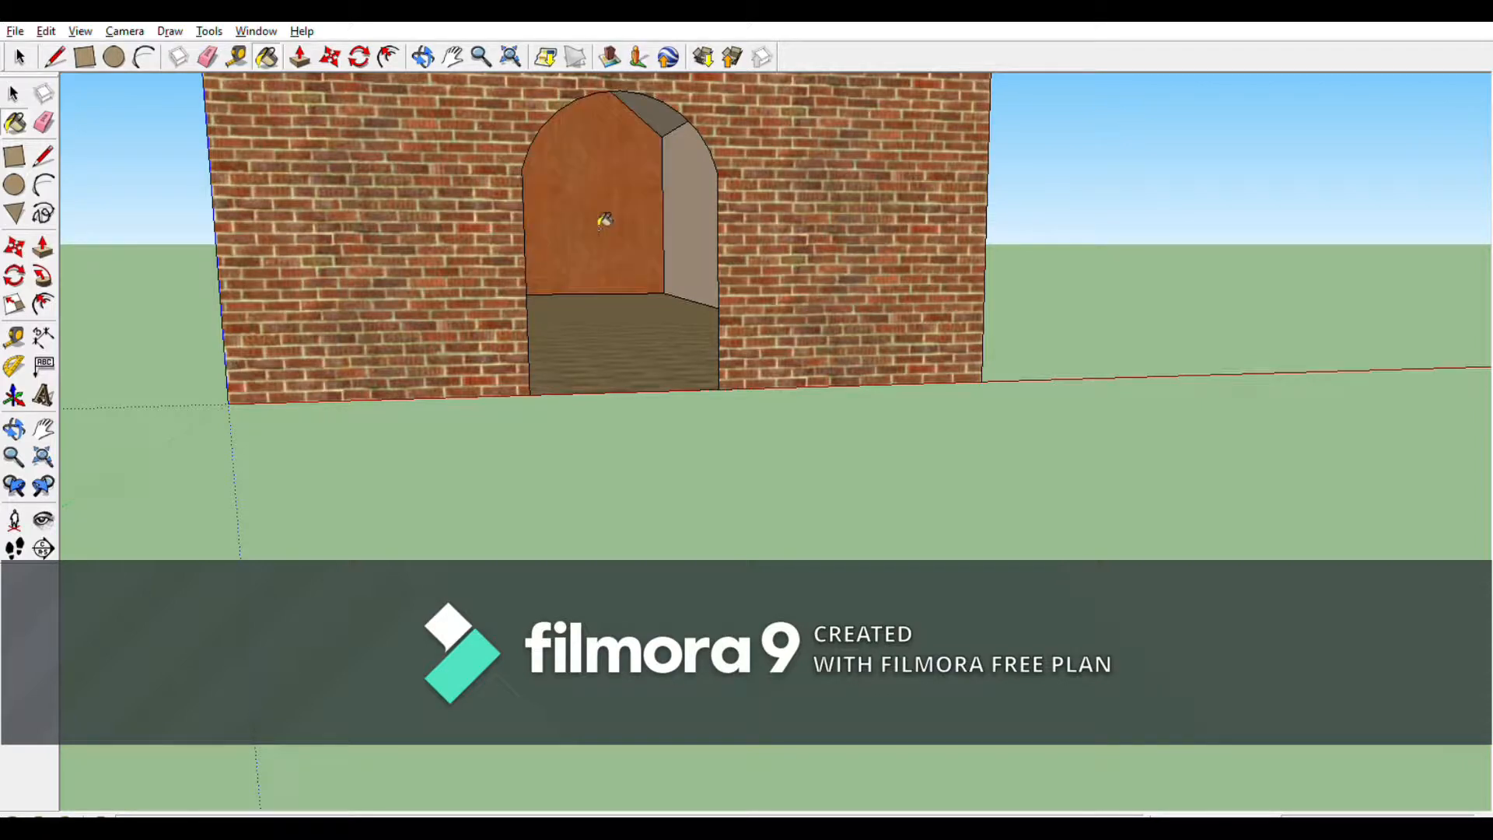
Examine the house's front gable from several distances and look through the doorway at the interior walls, windows and tiled floor.
key(o)
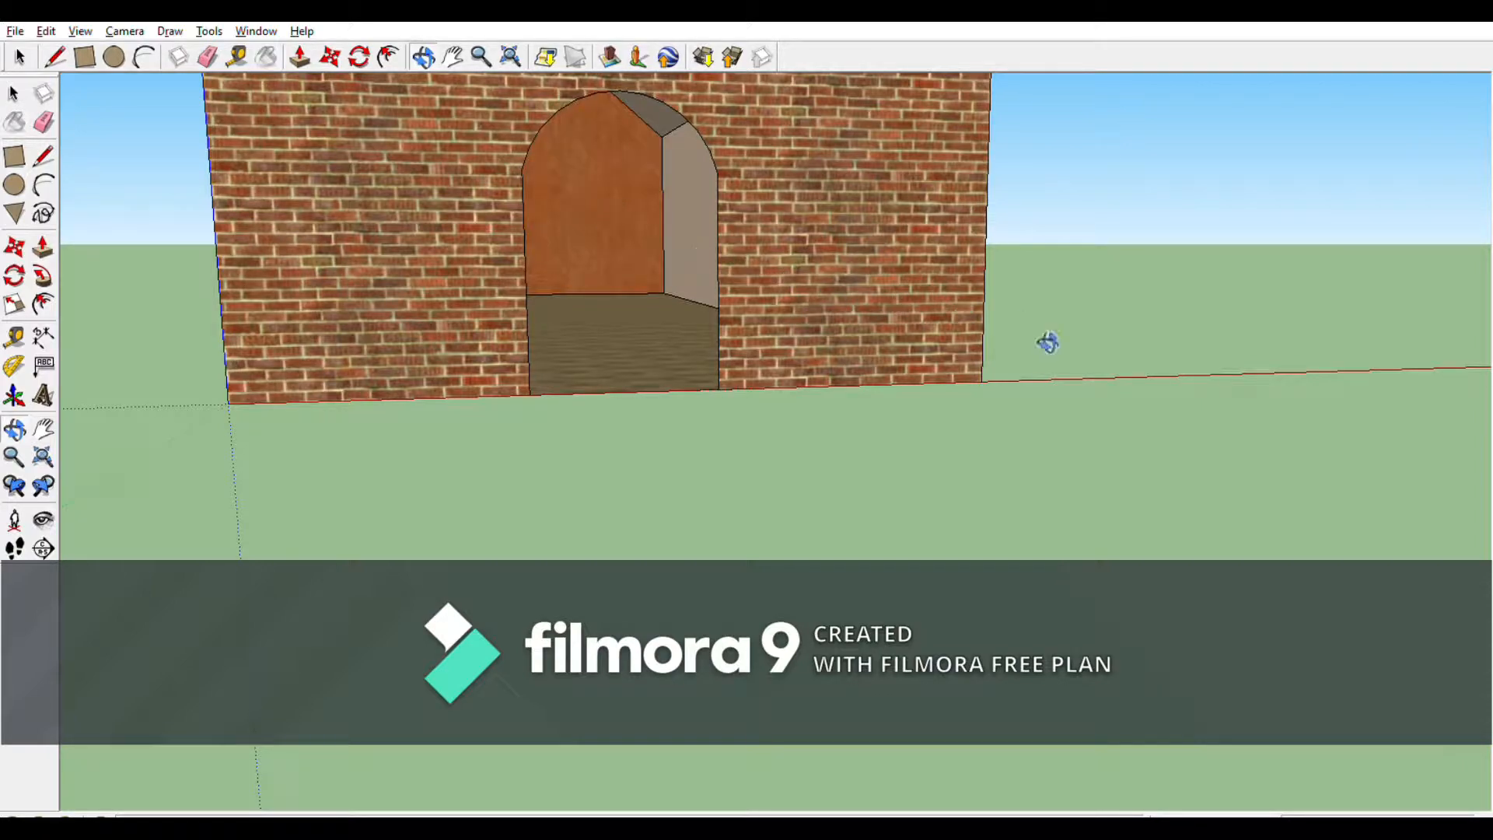
mouse_move(1116, 418)
mouse_down()
mouse_move(1003, 420)
mouse_move(1076, 405)
mouse_up()
scroll(1066, 410, down, 8)
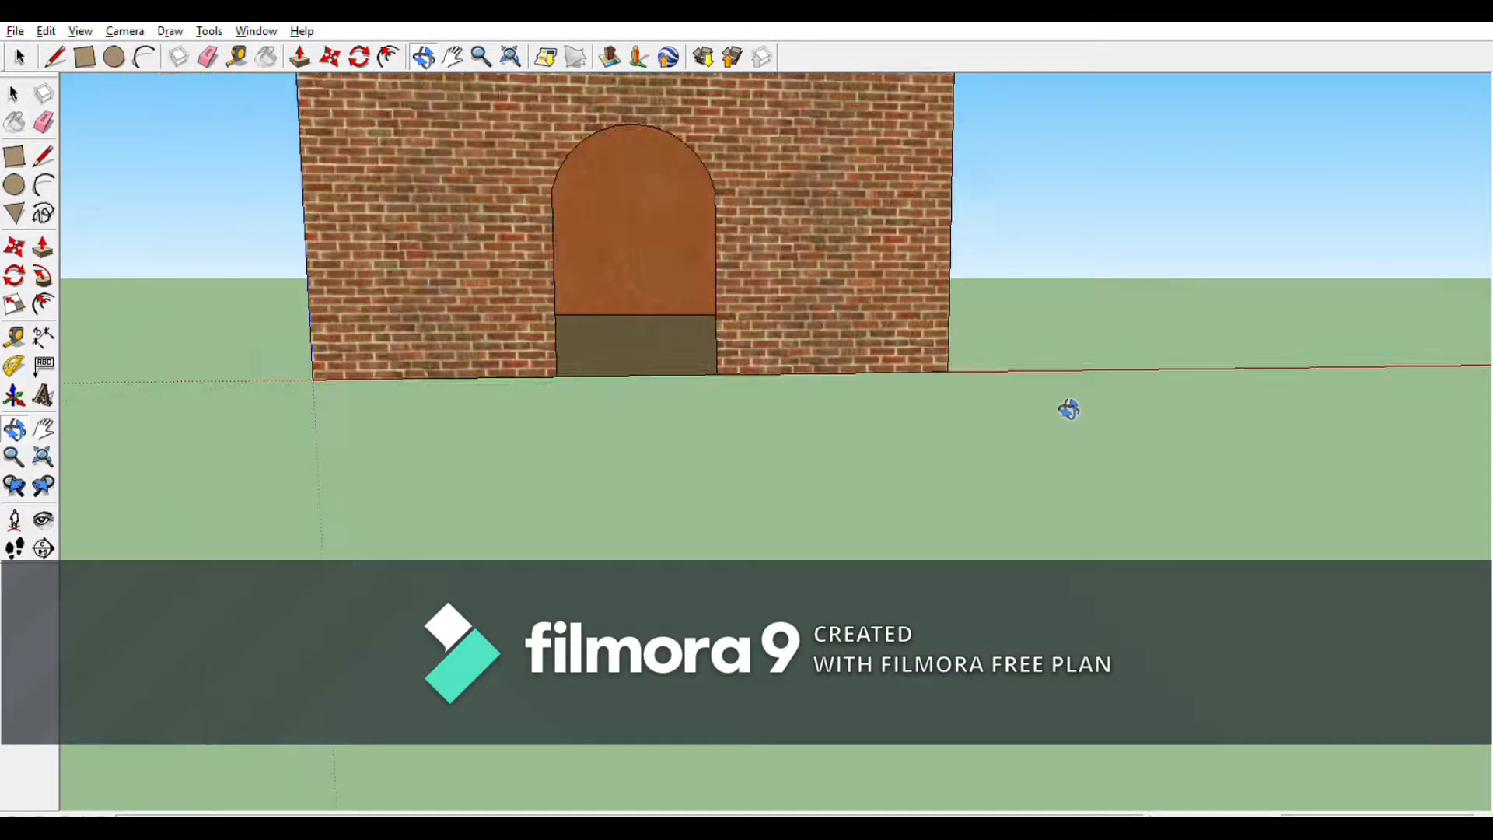
drag(987, 417, 893, 377)
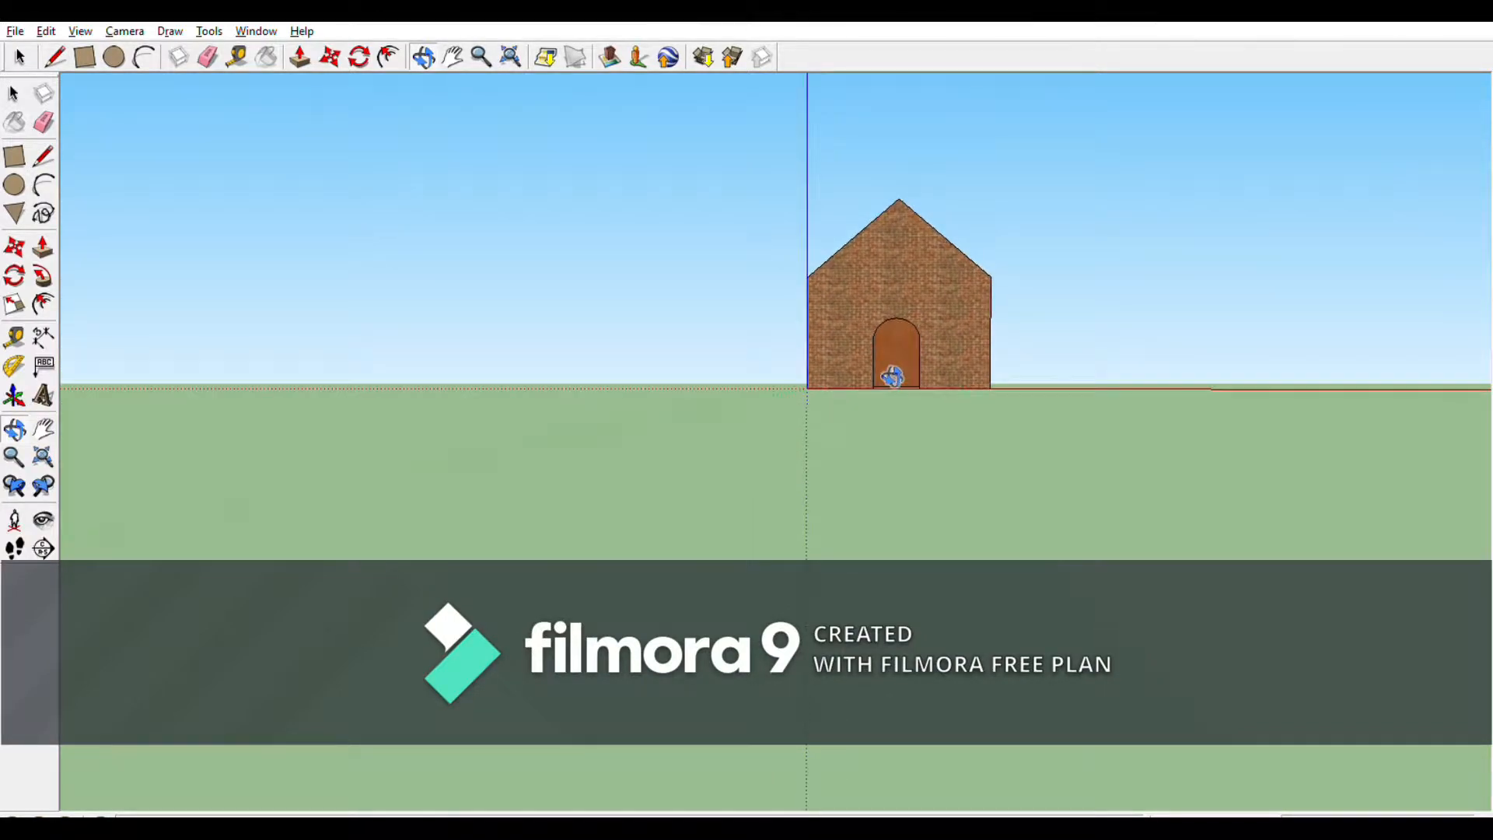
scroll(1140, 451, up, 4)
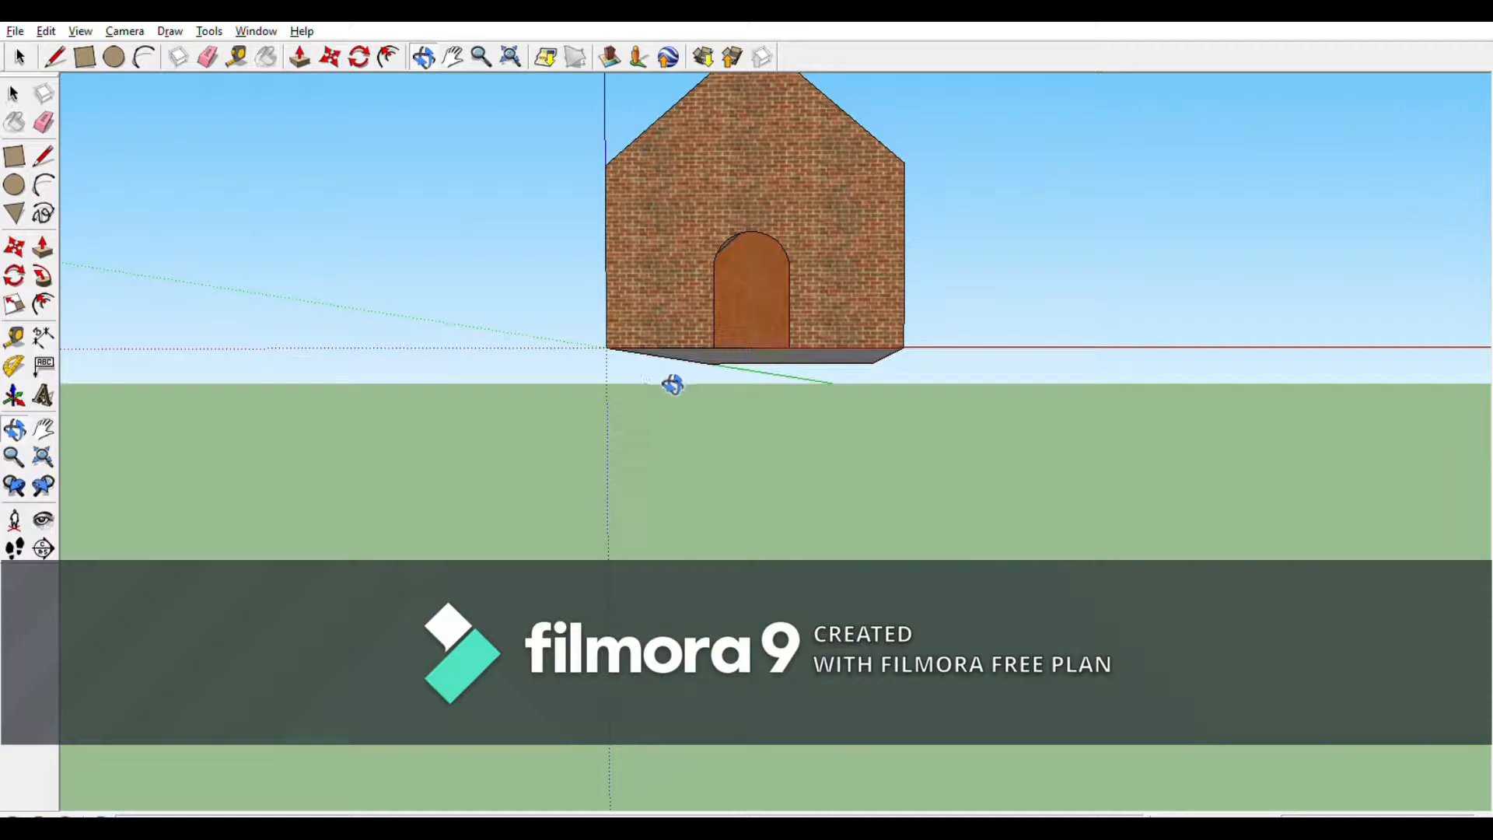
mouse_move(672, 384)
mouse_down()
mouse_move(697, 407)
mouse_move(697, 391)
mouse_up()
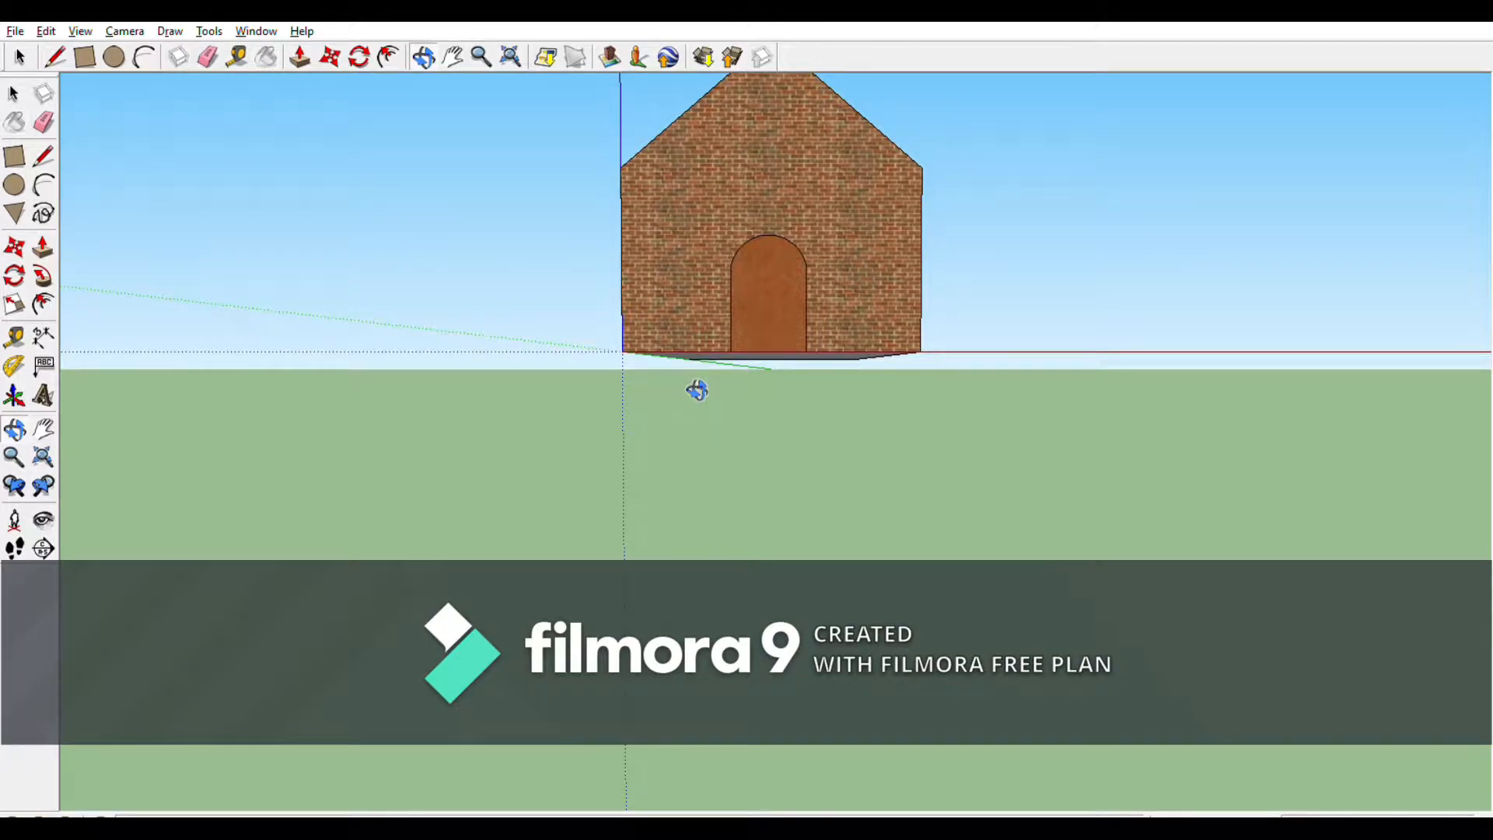
scroll(837, 353, up, 10)
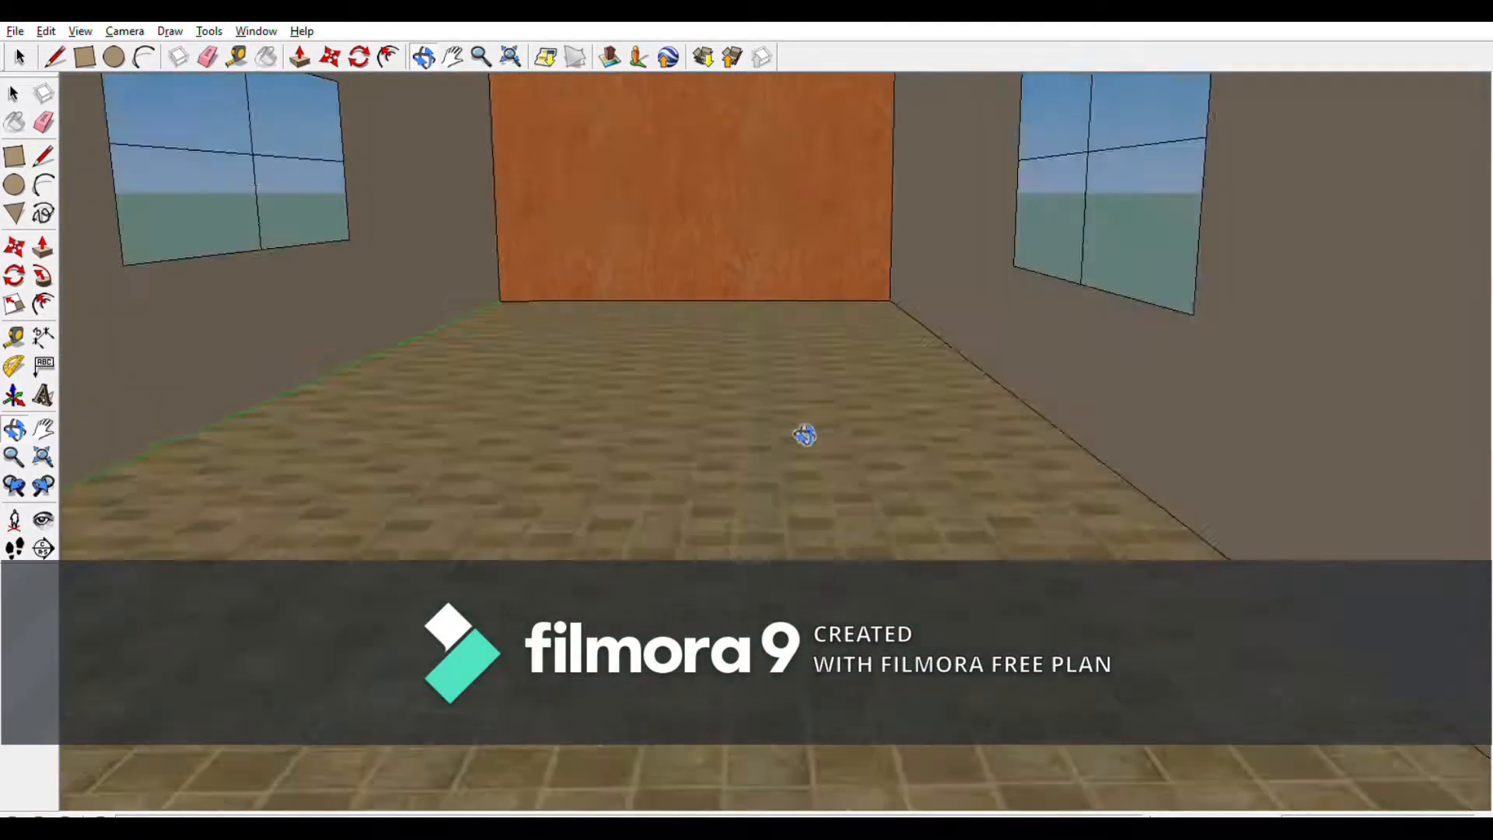
drag(804, 436, 851, 438)
scroll(854, 436, down, 8)
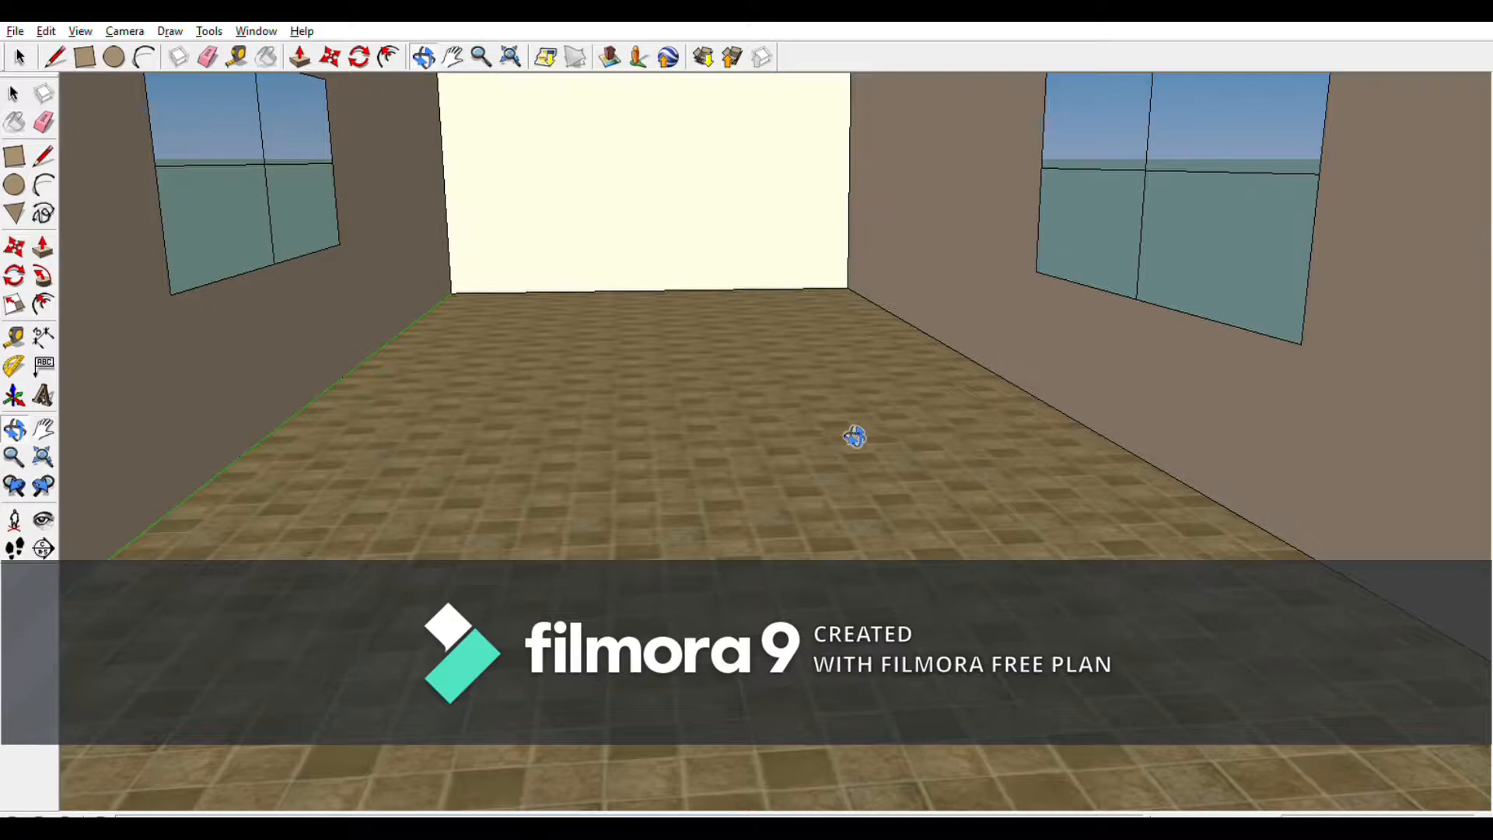
scroll(1054, 465, down, 10)
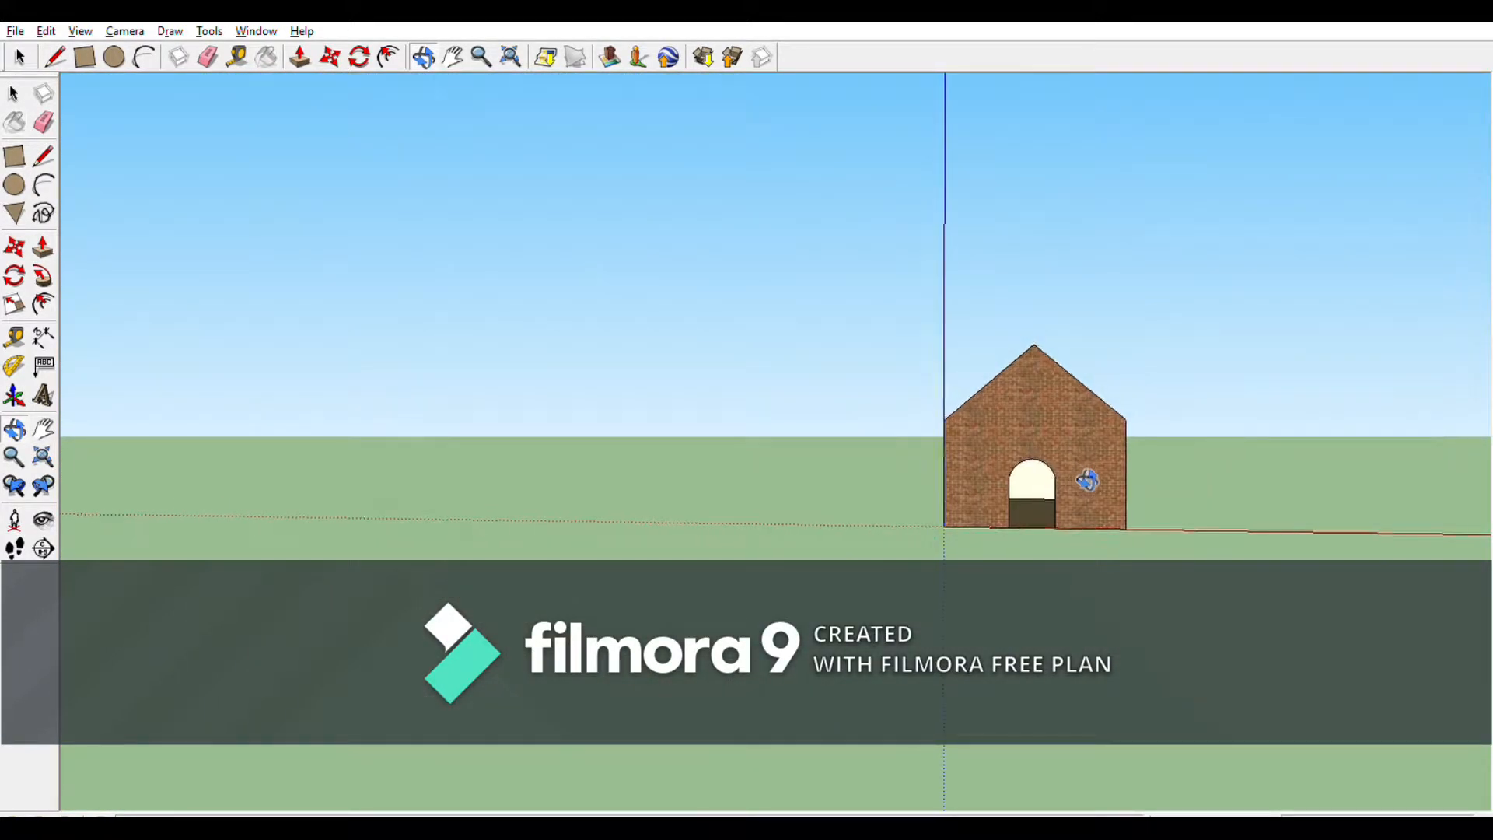
Draw a rectangle from the arch's left spring point to the doorway's lower right corner to close the opening with a face.
scroll(1056, 466, up, 8)
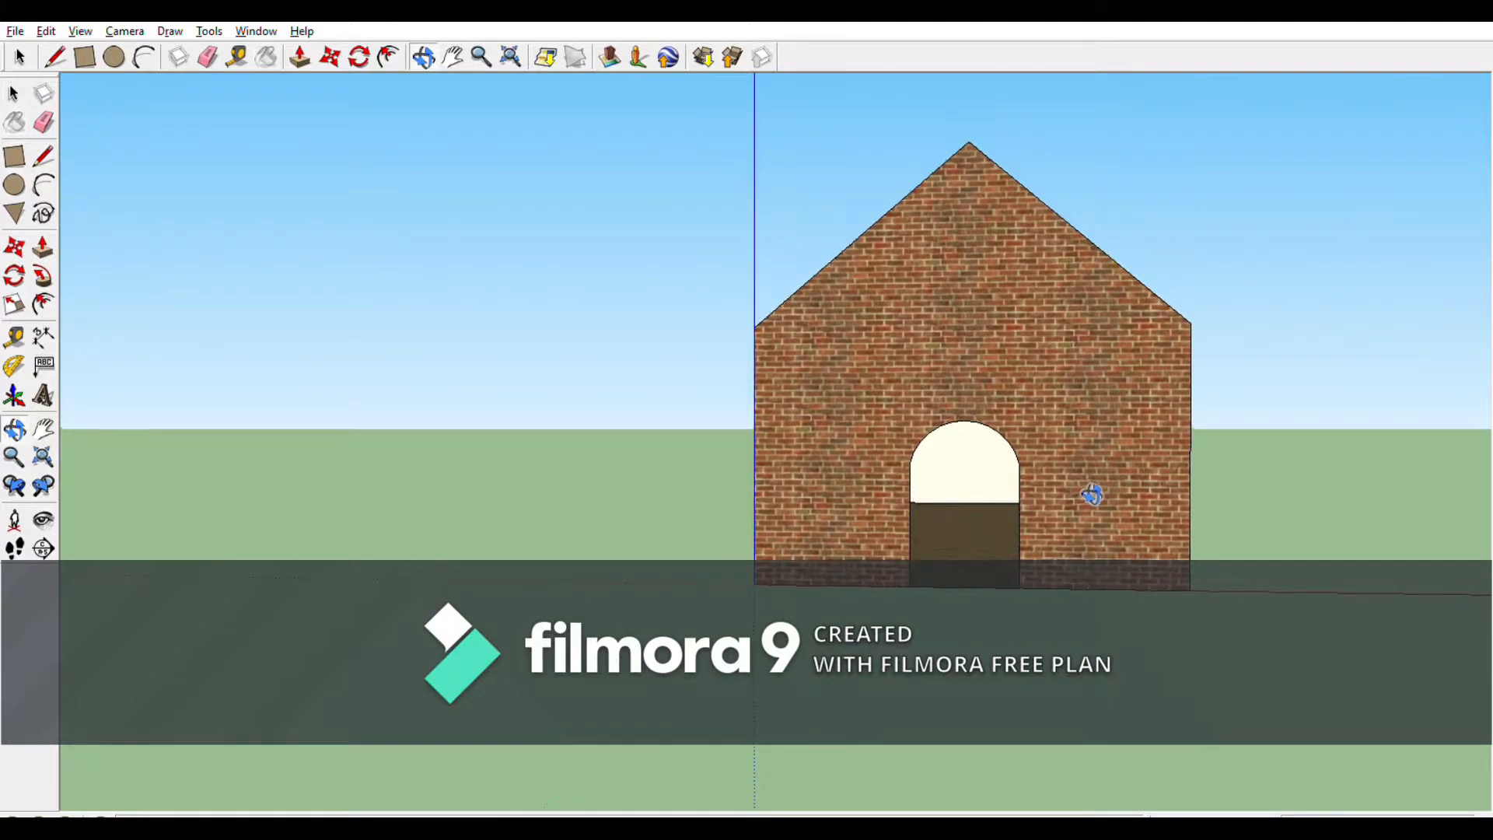
drag(1092, 495, 1092, 480)
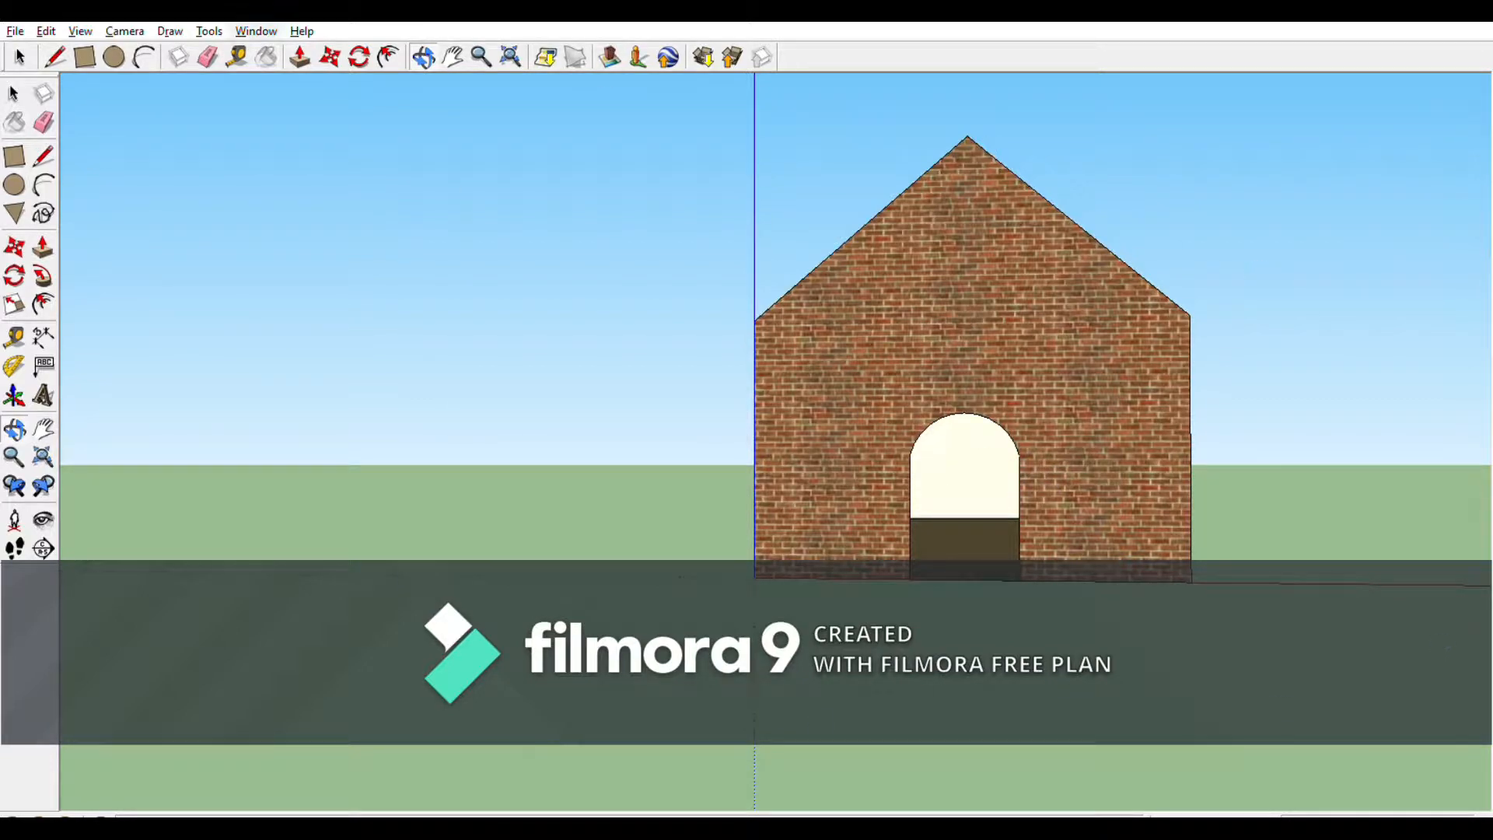
click(16, 156)
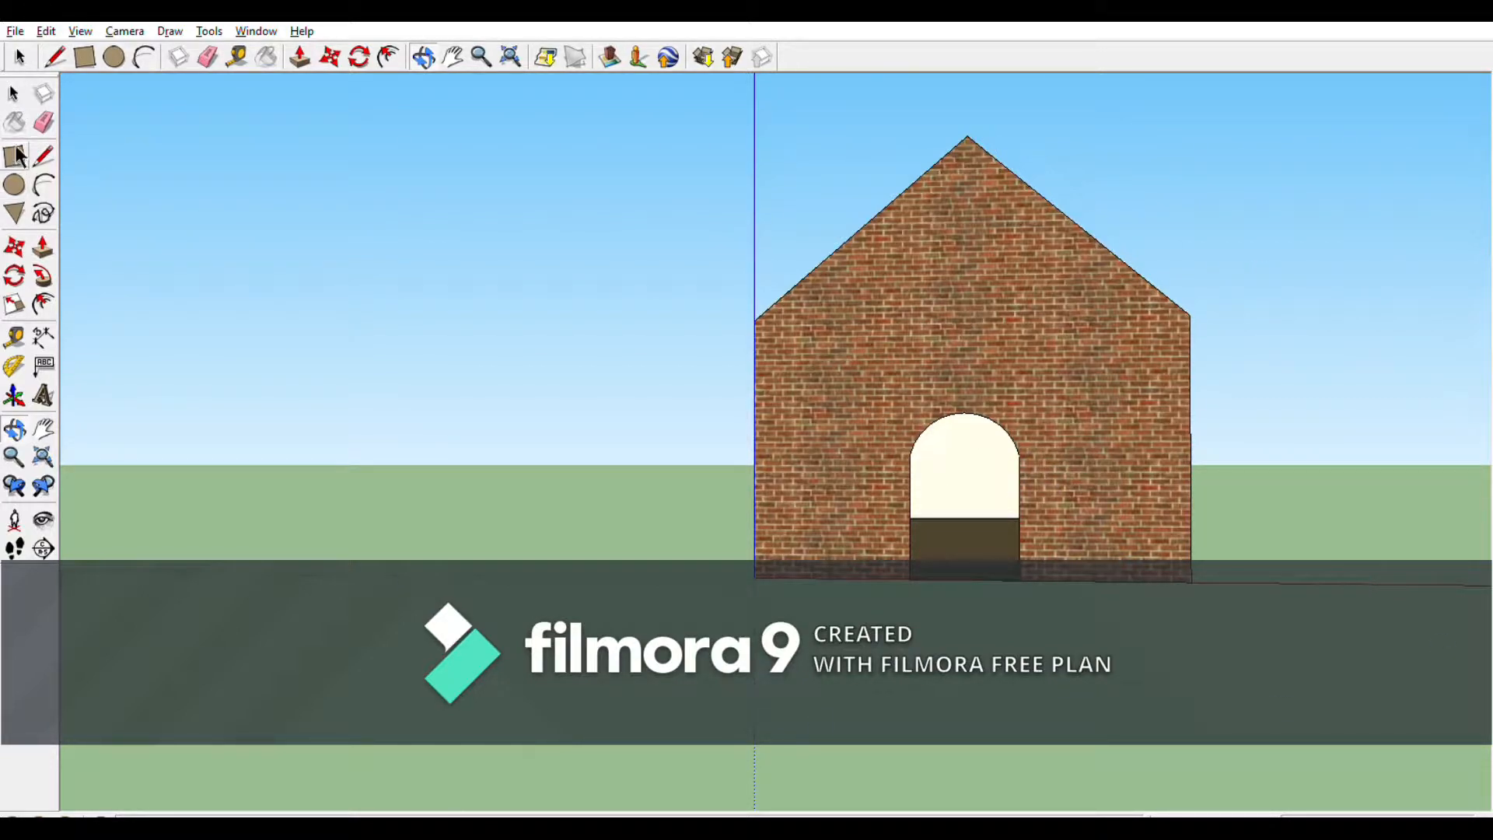
click(916, 465)
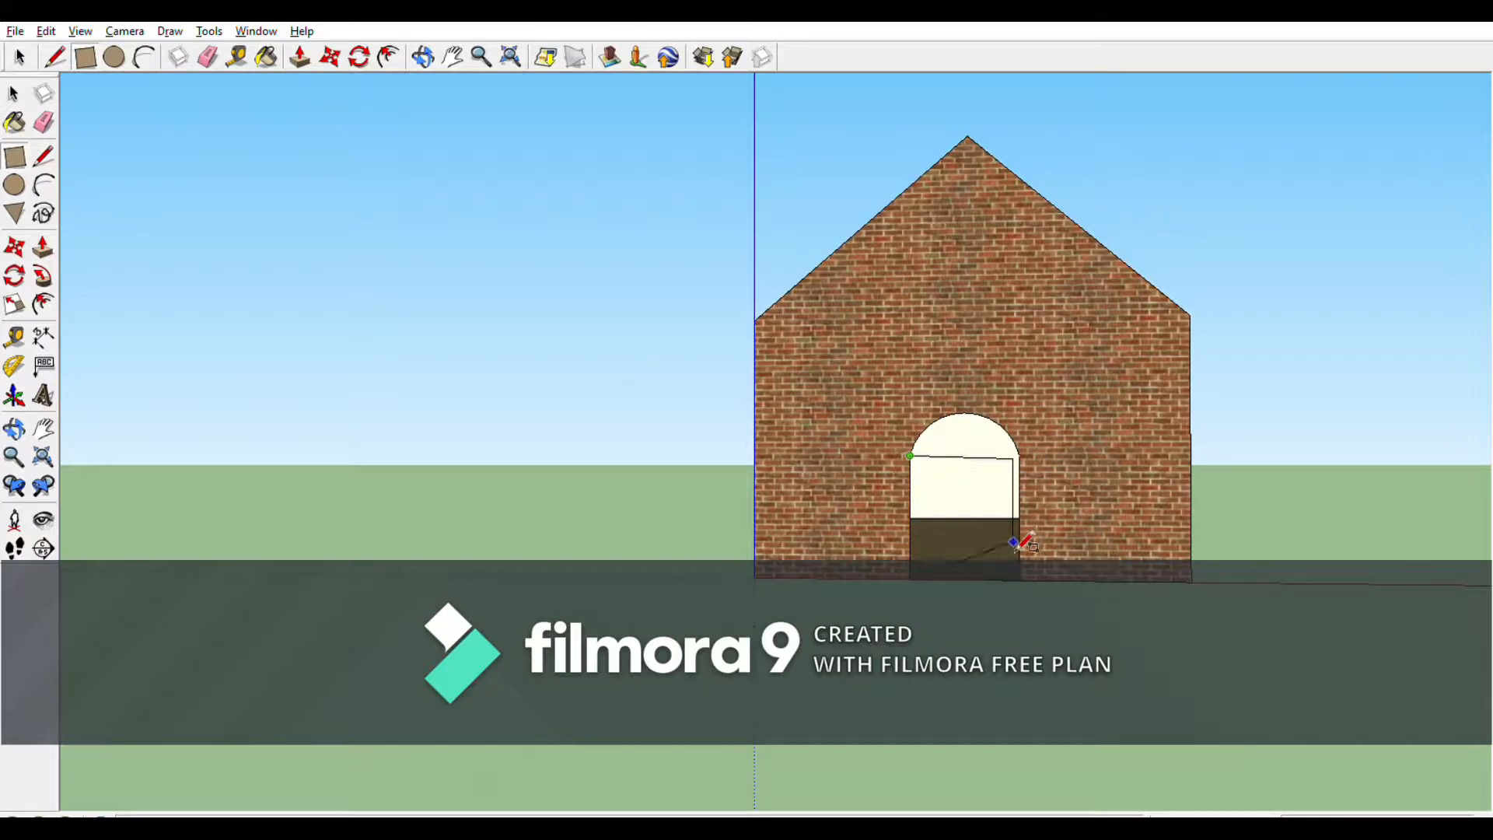
click(1020, 579)
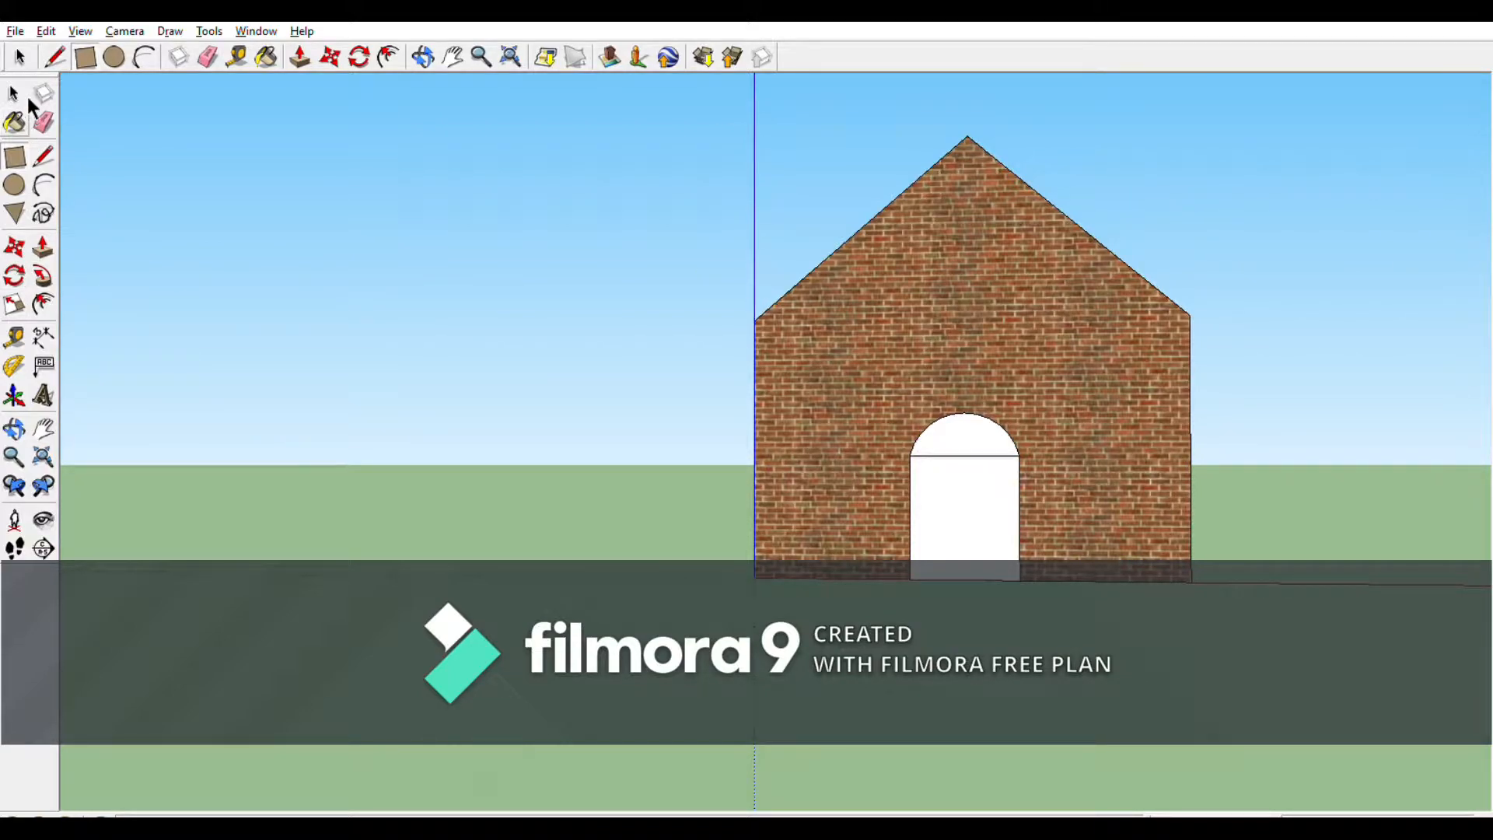
Erase the horizontal edge dividing the arched door face and paint the whole door with a reddish-brown wood material.
click(44, 123)
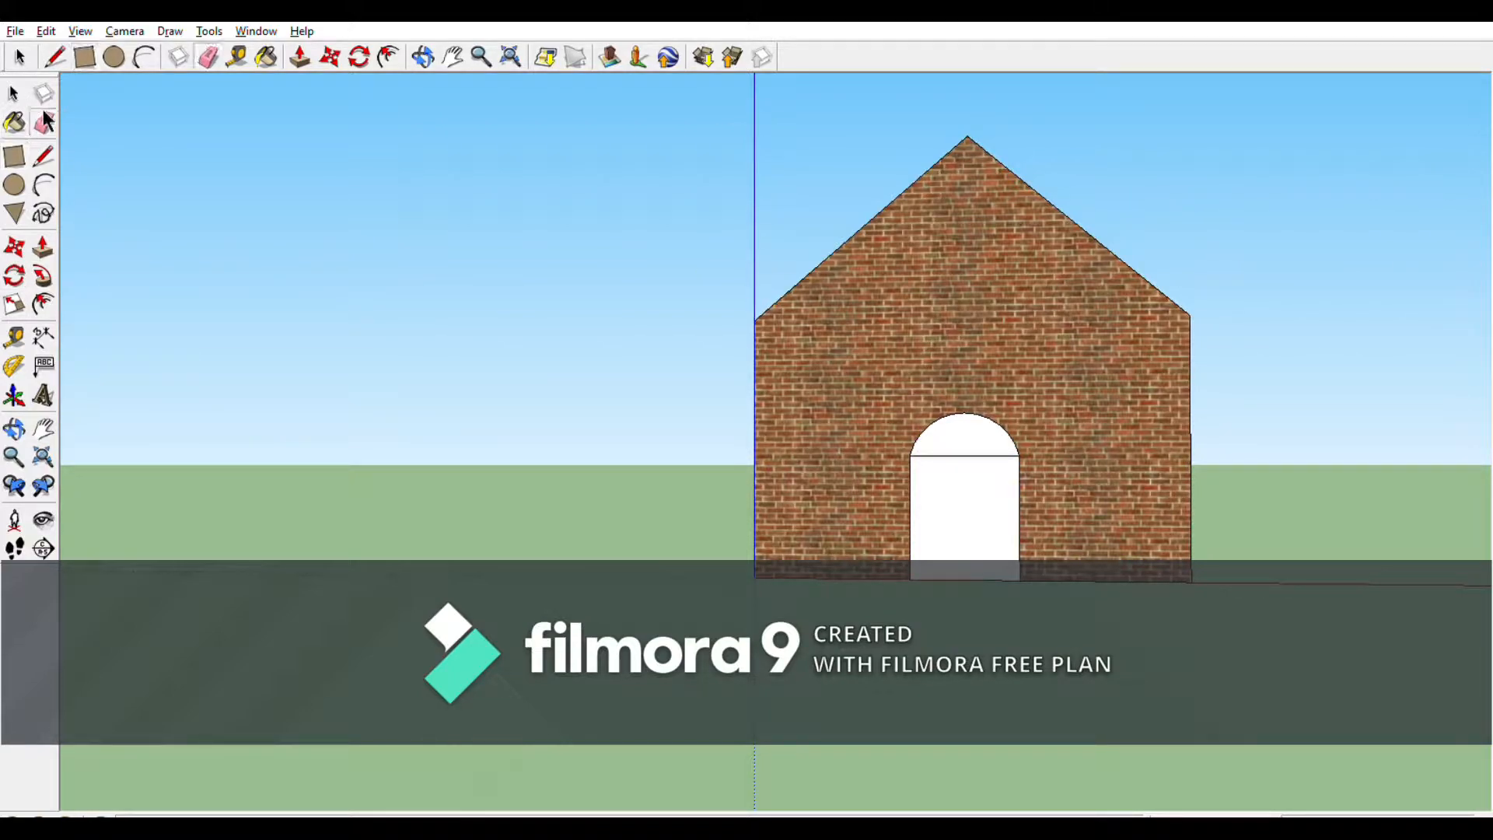
click(980, 455)
key(b)
click(946, 495)
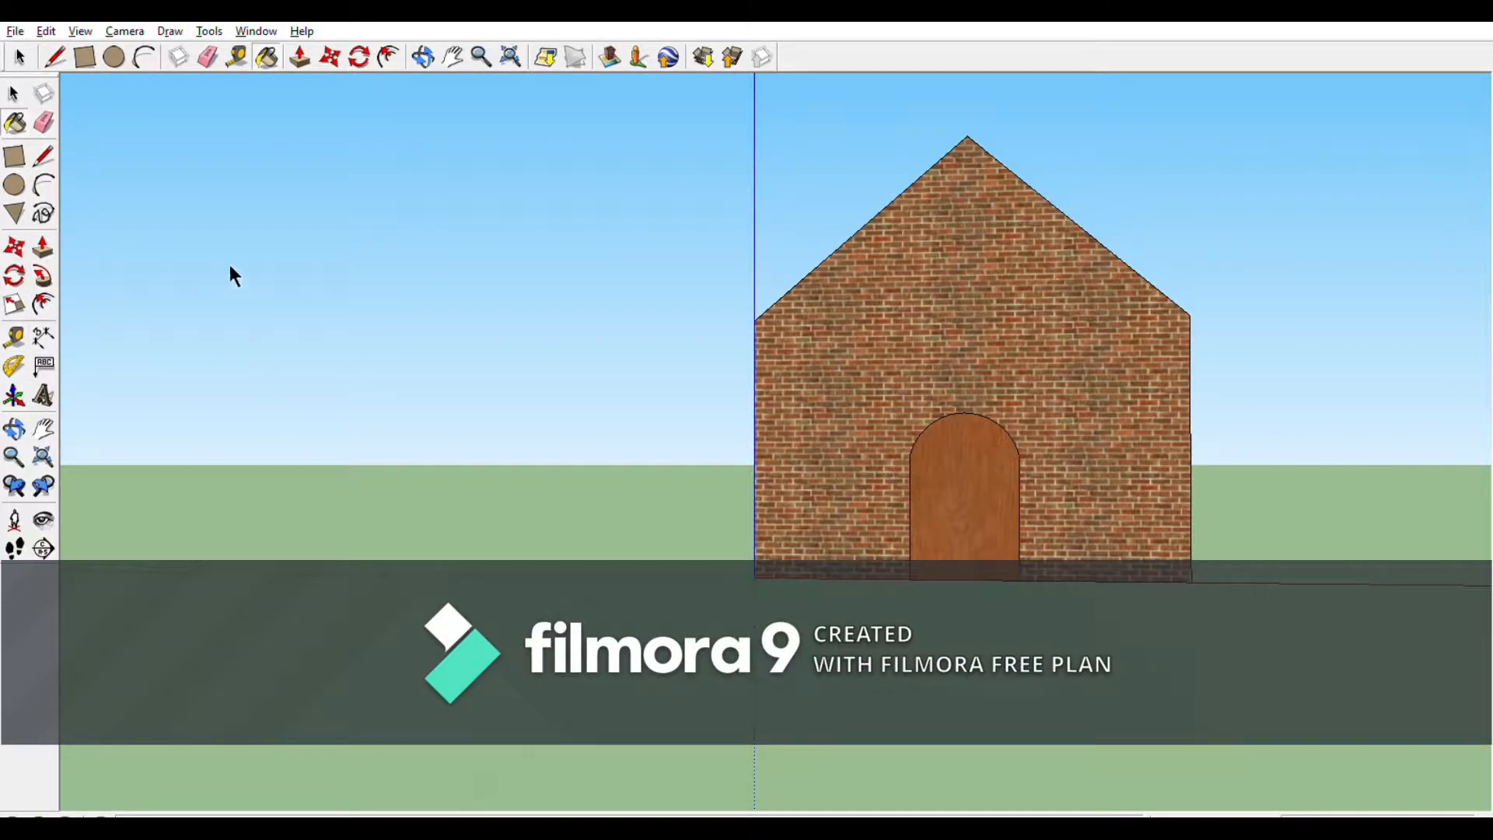
Draw a circular window in the upper part of the wooden door and paint it with a translucent blue glass material.
click(14, 185)
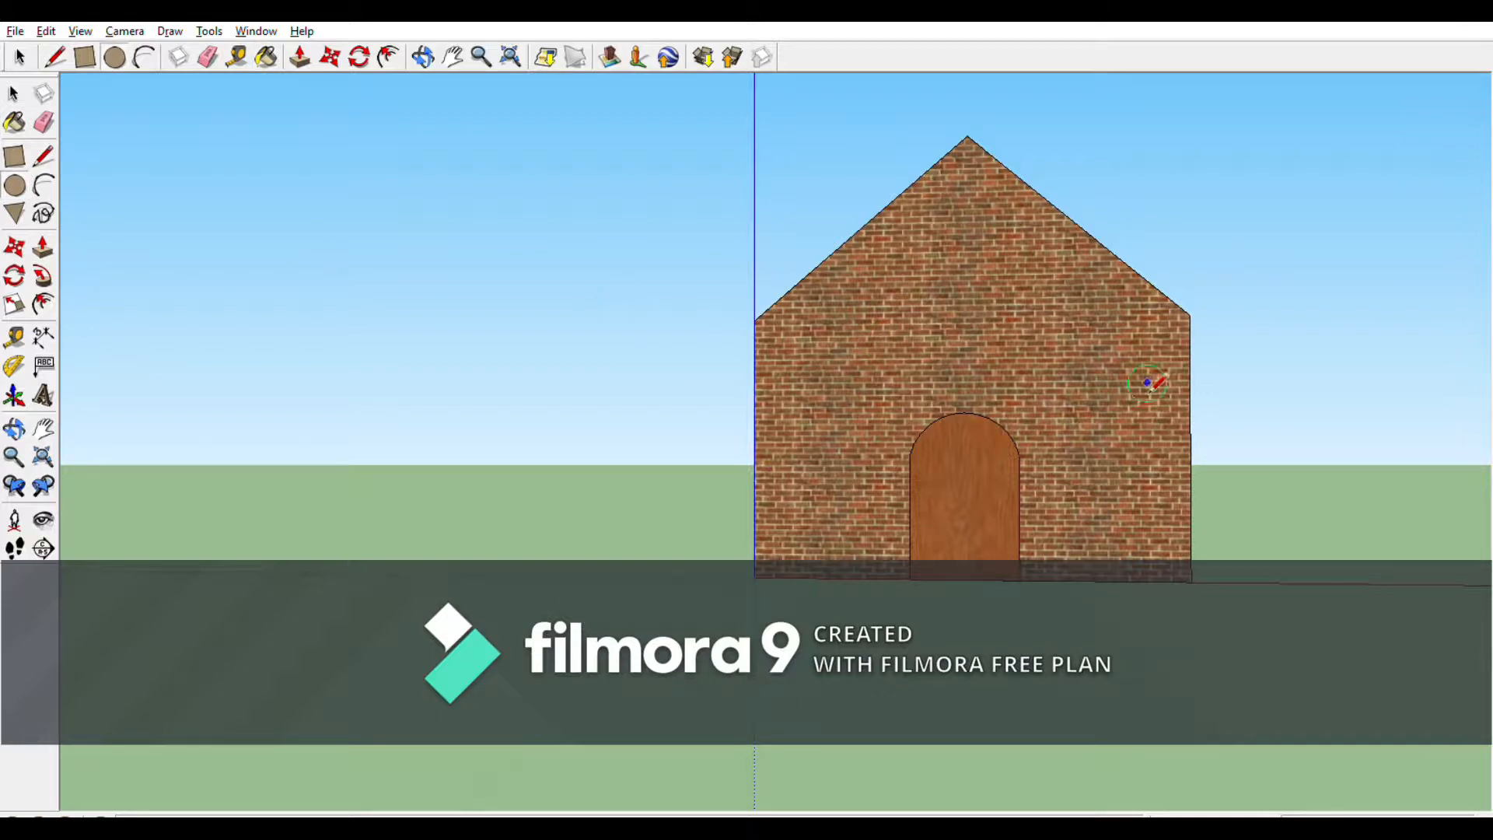
click(961, 464)
click(996, 464)
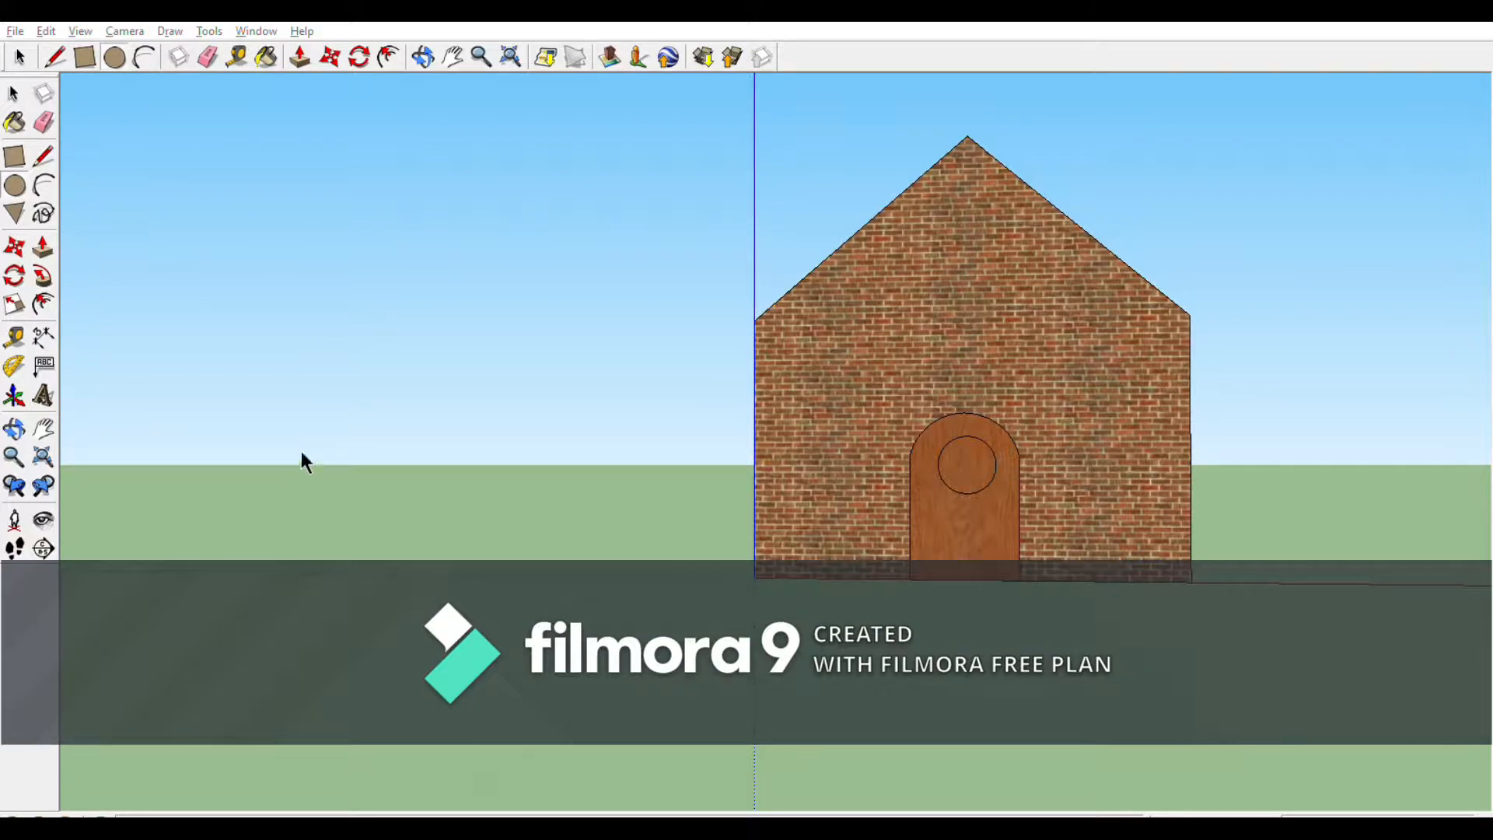
key(b)
click(972, 472)
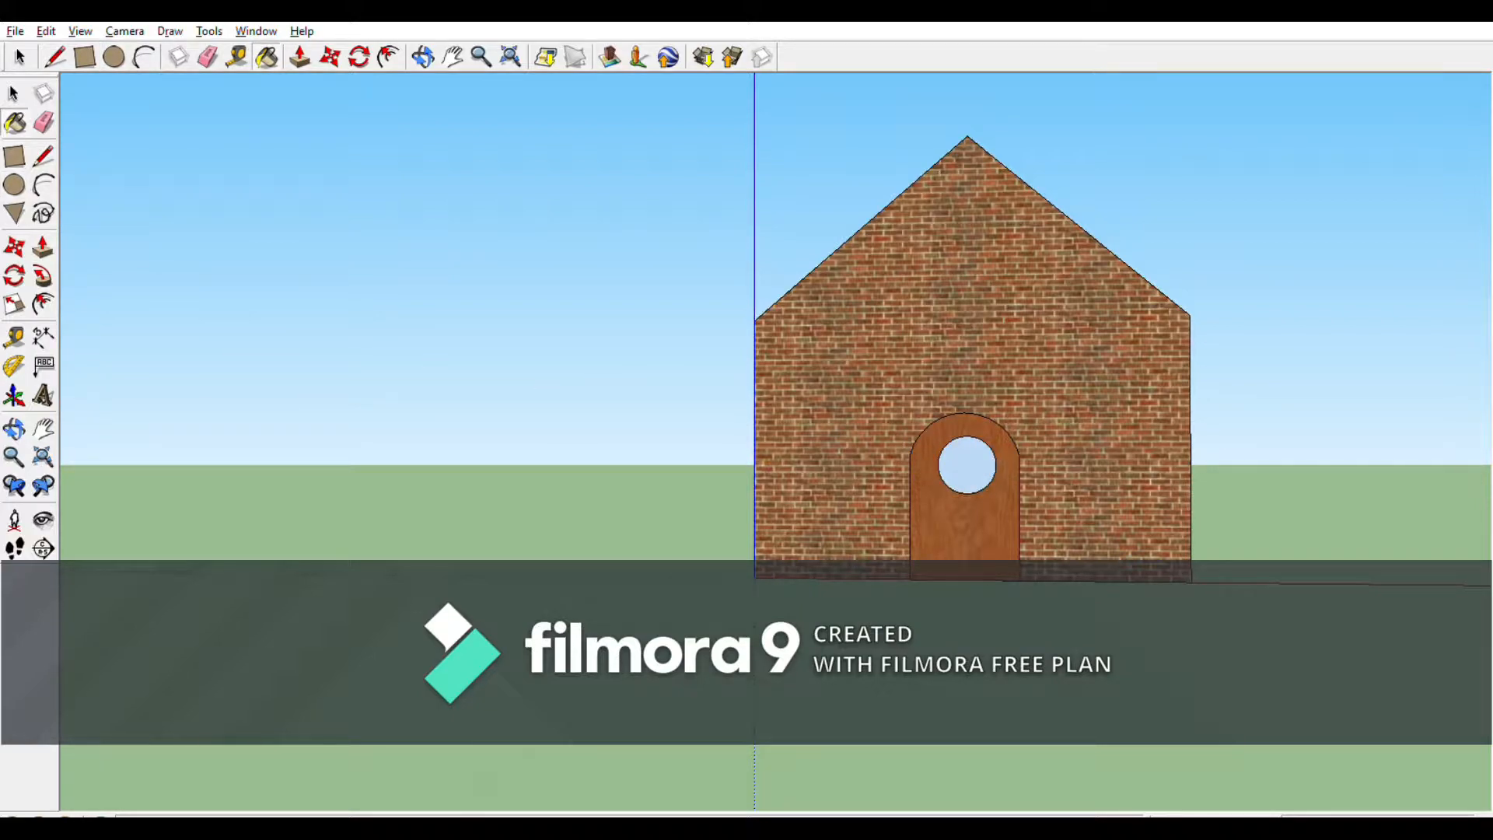
Examine the finished door and round window up close, and view the house's front, roof and side walls from several angles.
drag(1387, 493, 1281, 583)
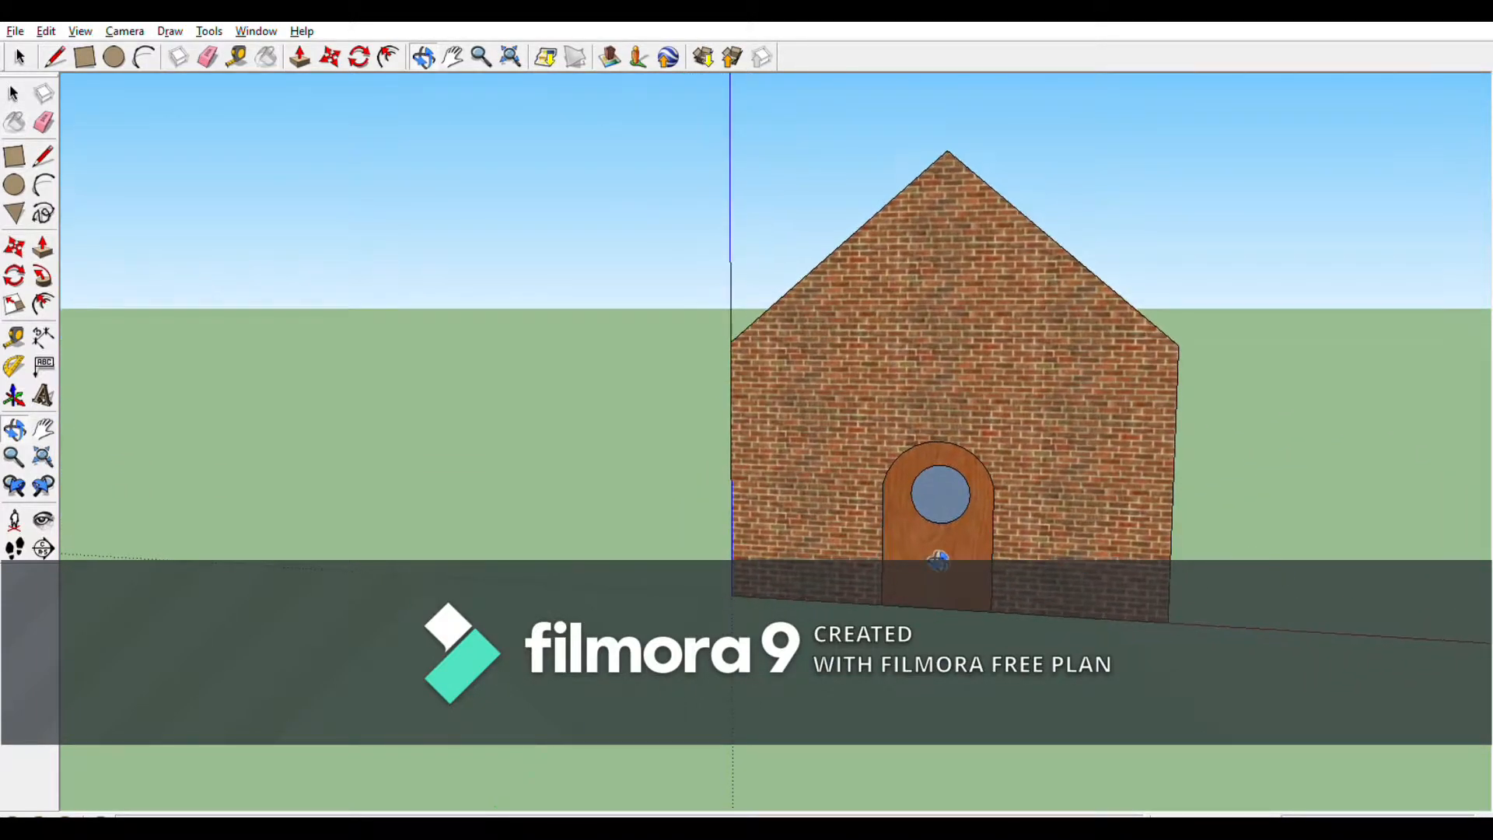
scroll(940, 557, up, 6)
scroll(921, 467, down, 8)
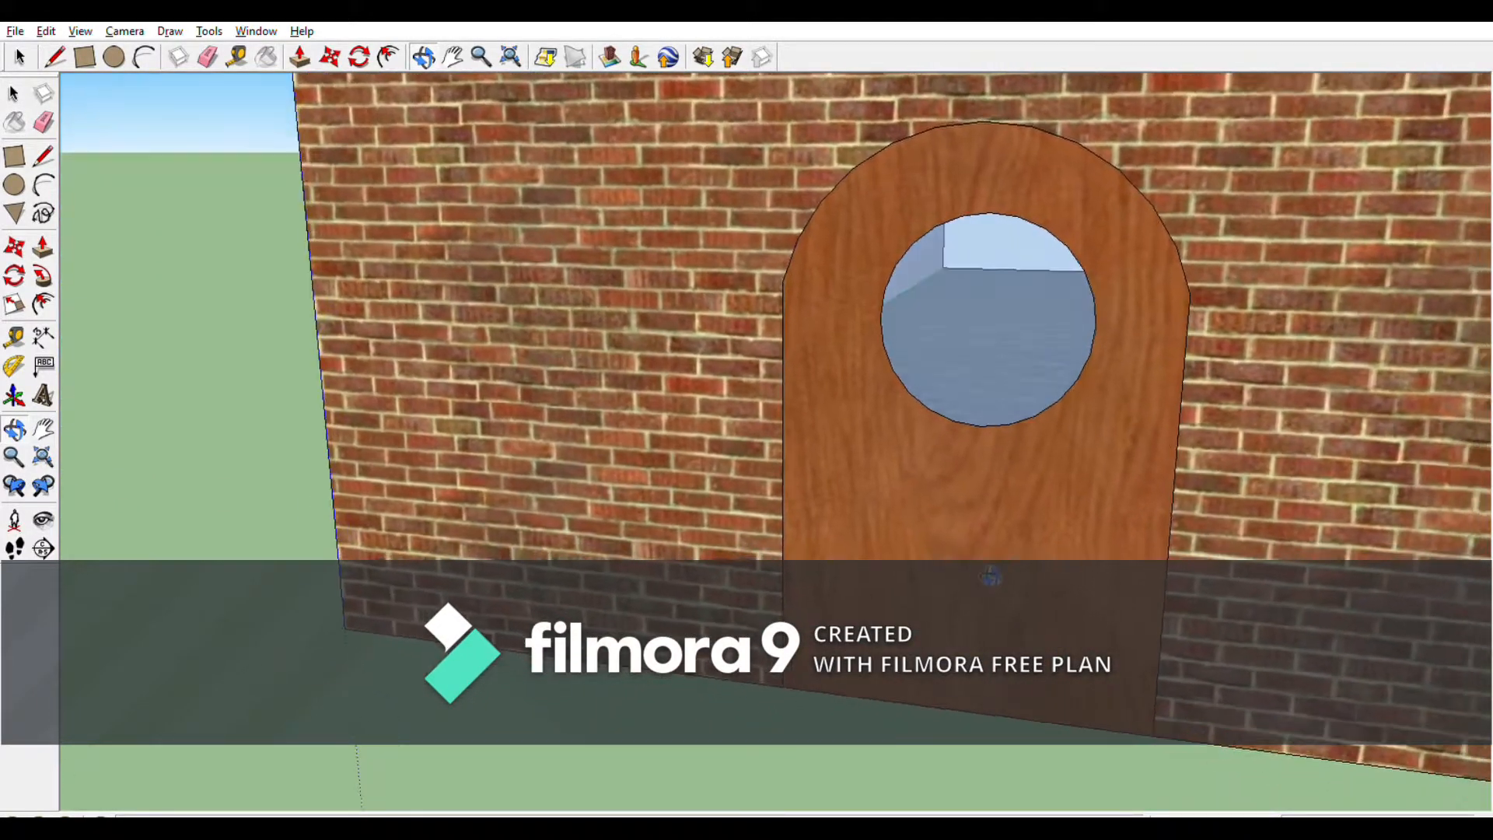
scroll(794, 497, down, 3)
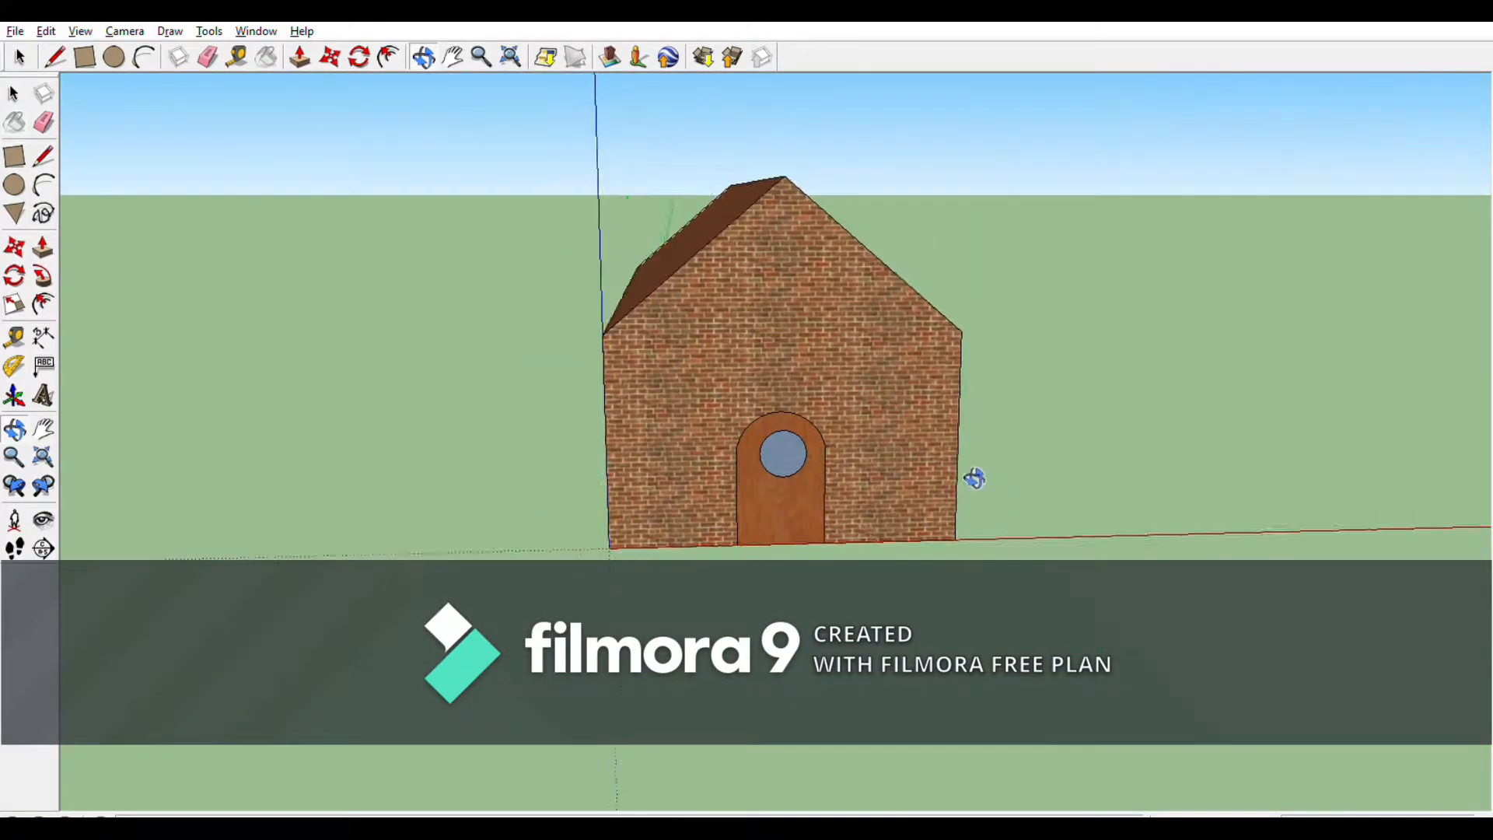
drag(973, 476, 304, 304)
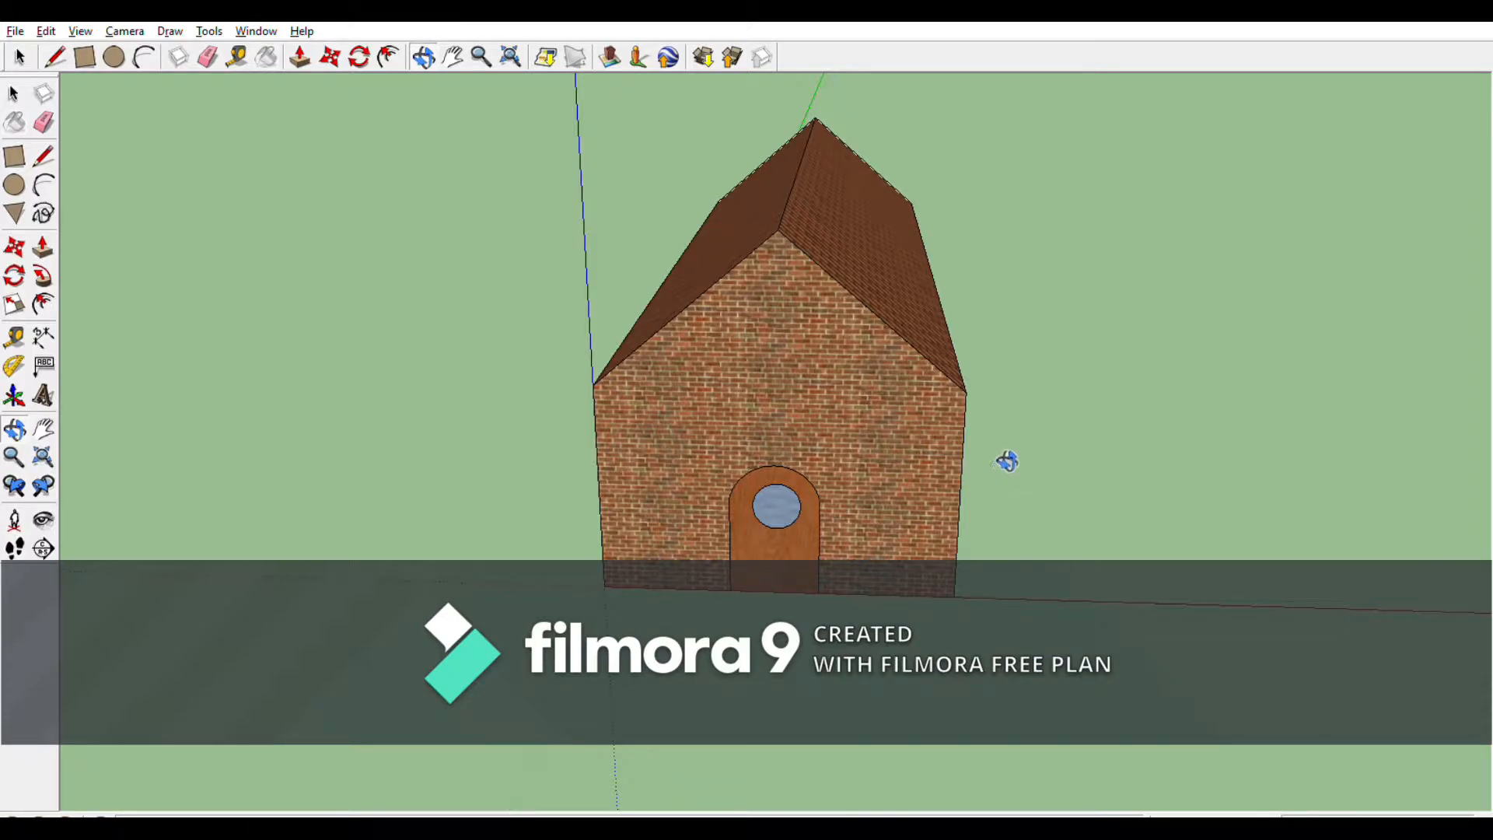
drag(997, 423, 860, 360)
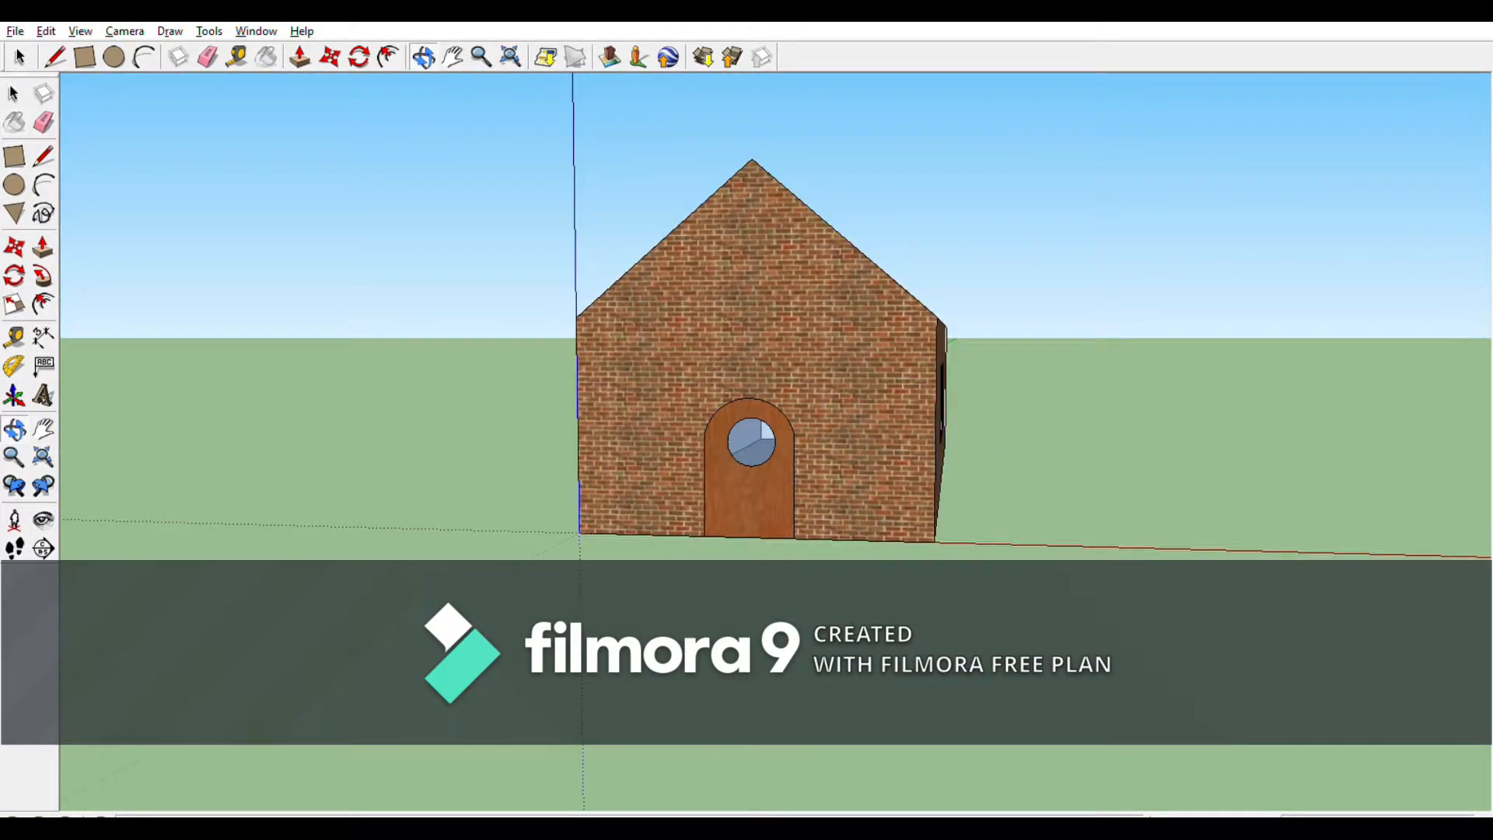
drag(680, 226, 1403, 440)
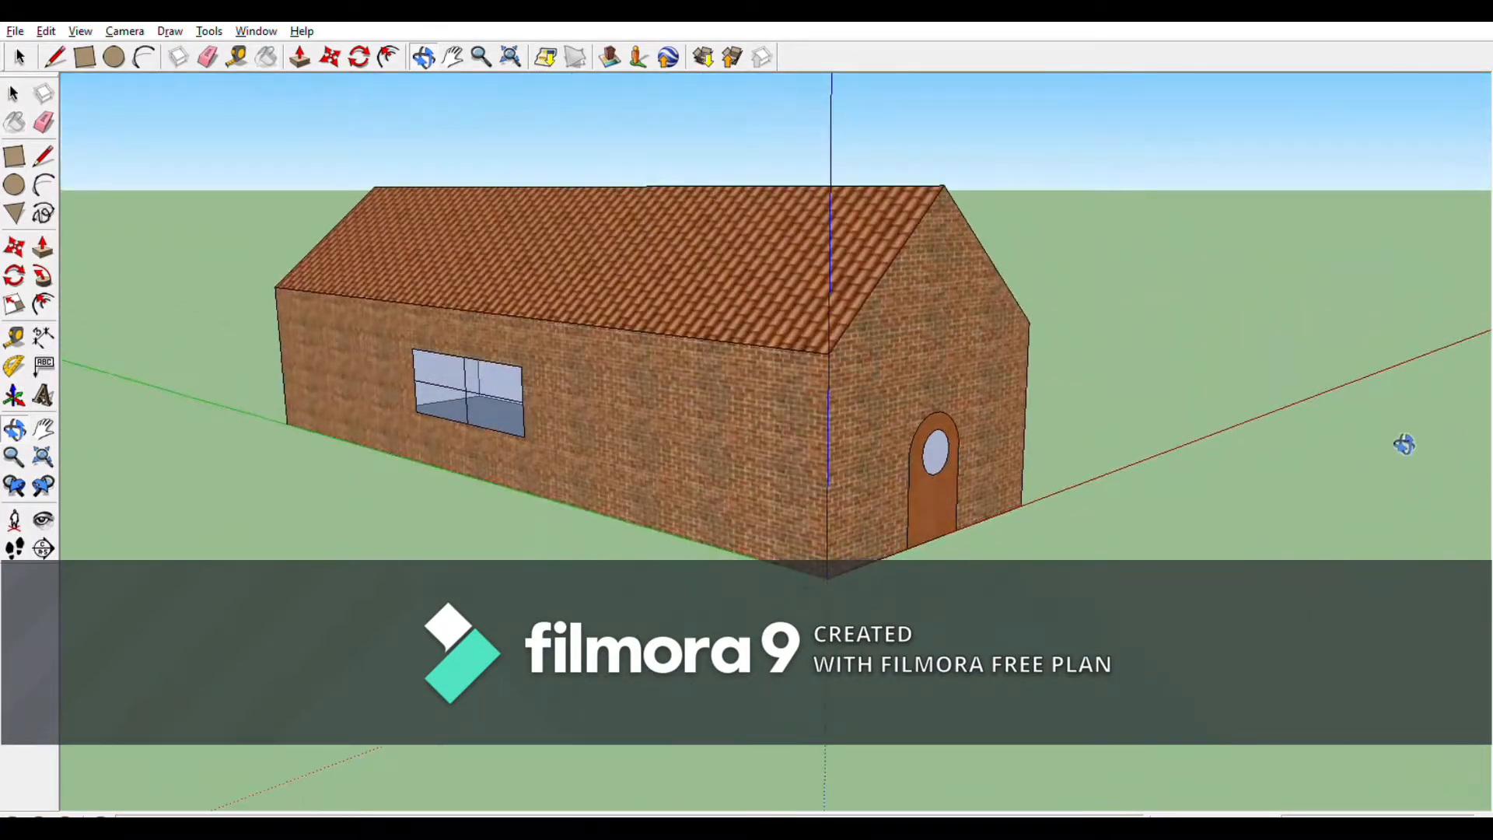
scroll(772, 306, down, 2)
scroll(772, 305, down, 3)
drag(773, 304, 794, 424)
scroll(793, 425, up, 5)
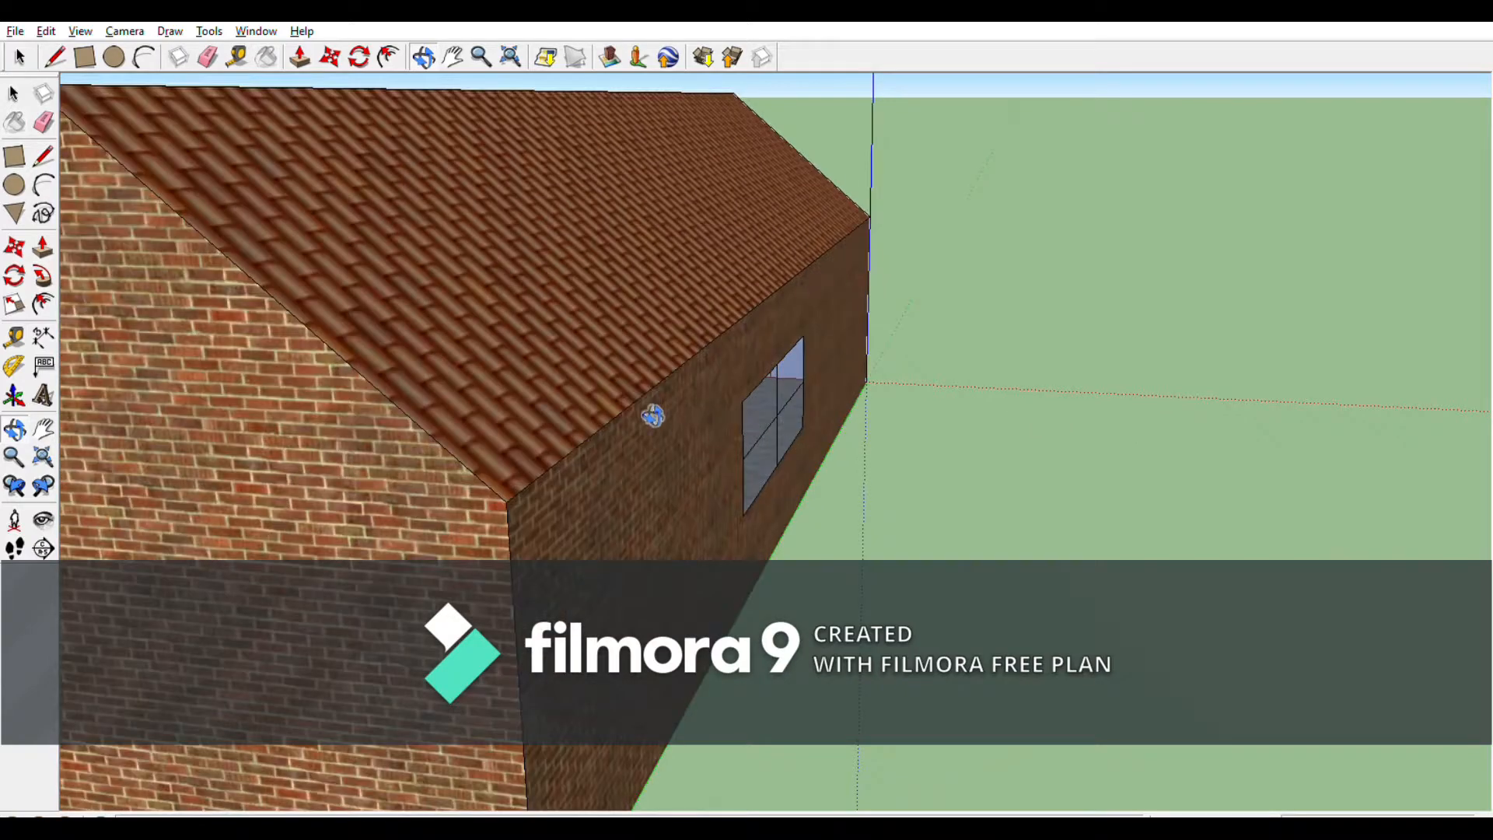
Paint the inner face of the arched door, seen from inside the house, with the reddish-brown wood material.
drag(653, 417, 914, 349)
scroll(877, 333, up, 8)
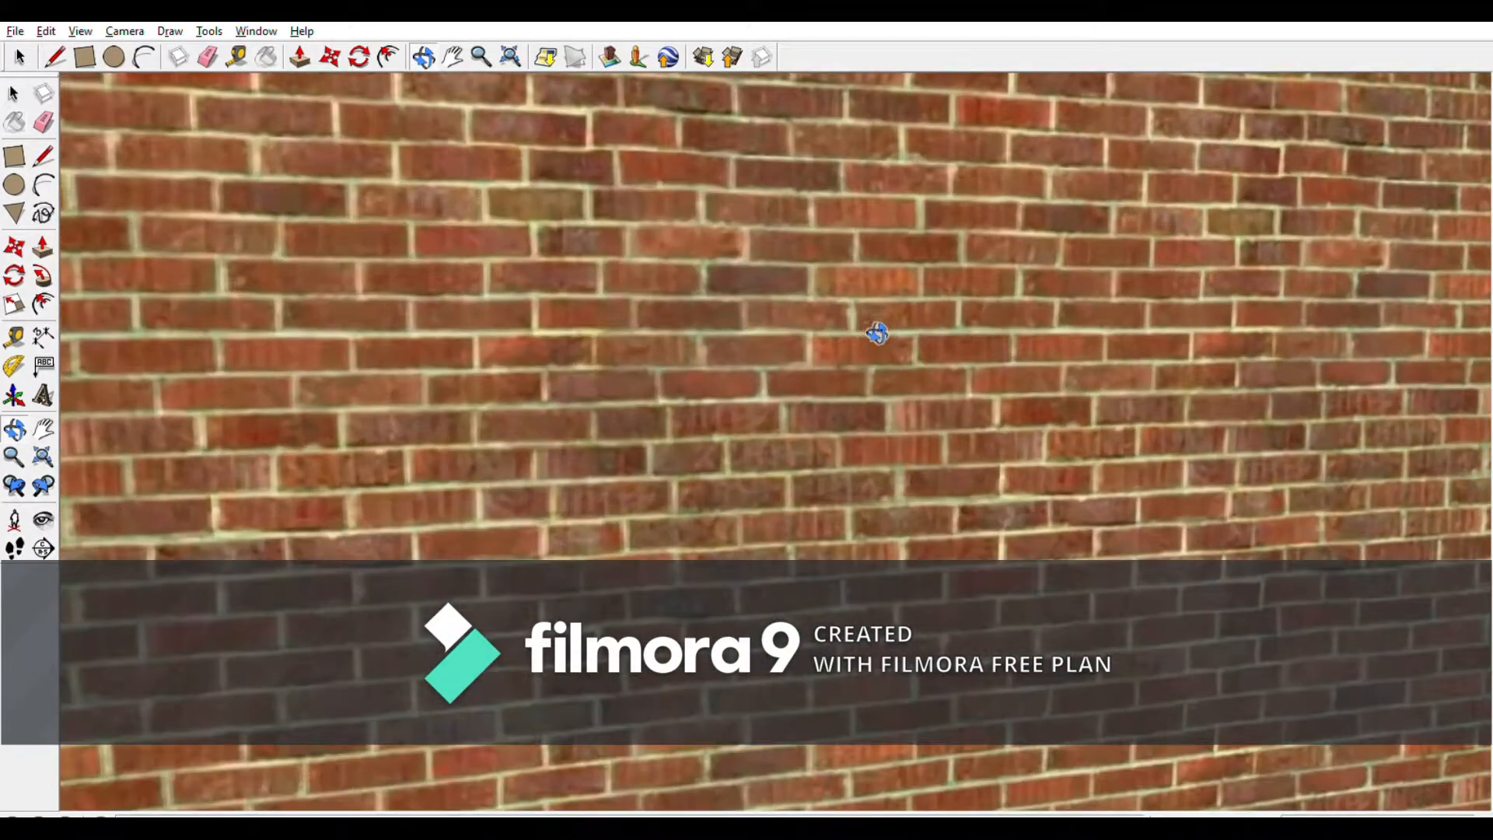
scroll(787, 355, up, 10)
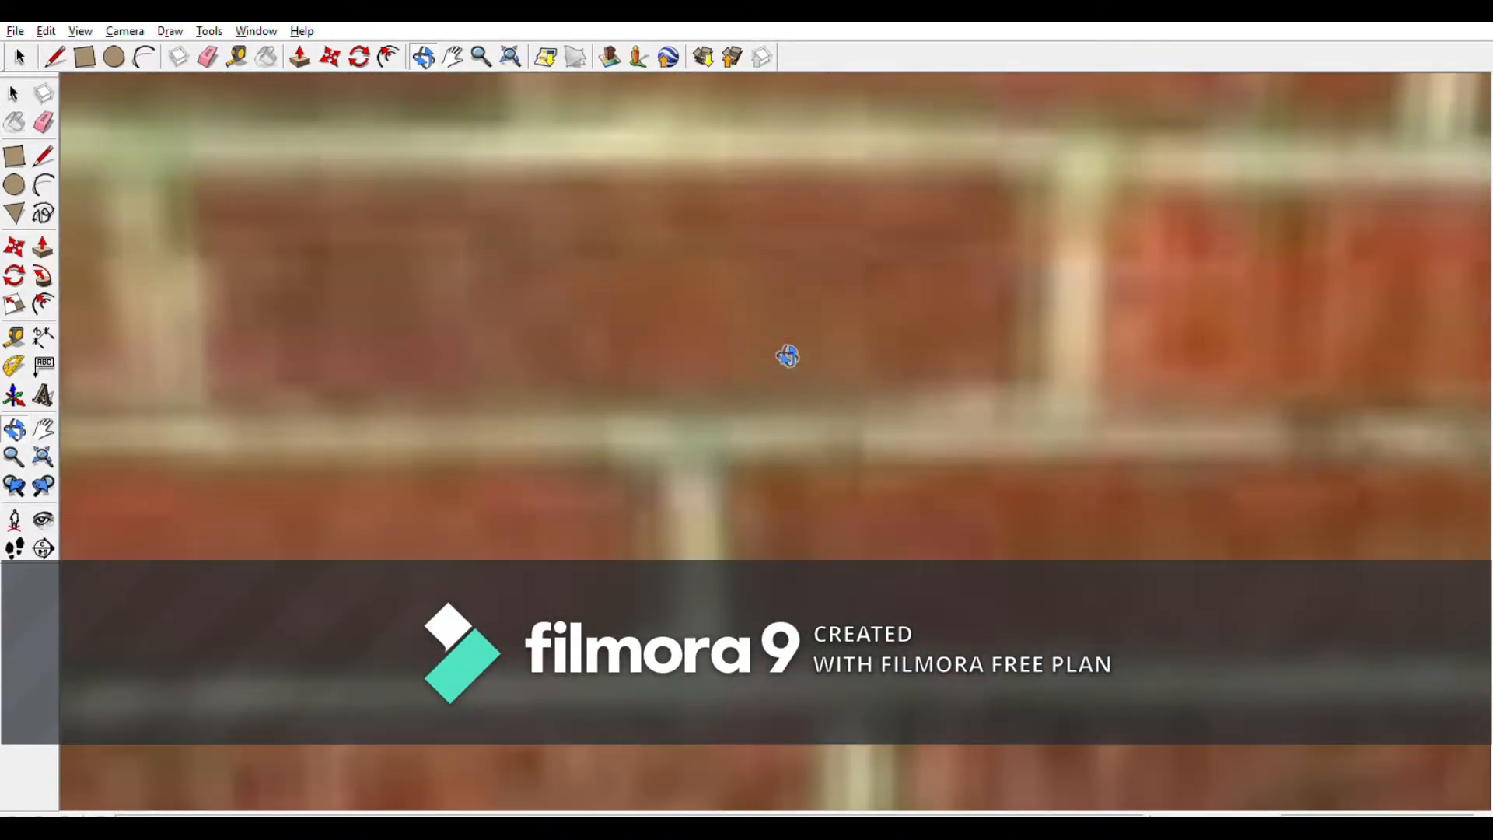
scroll(787, 355, up, 8)
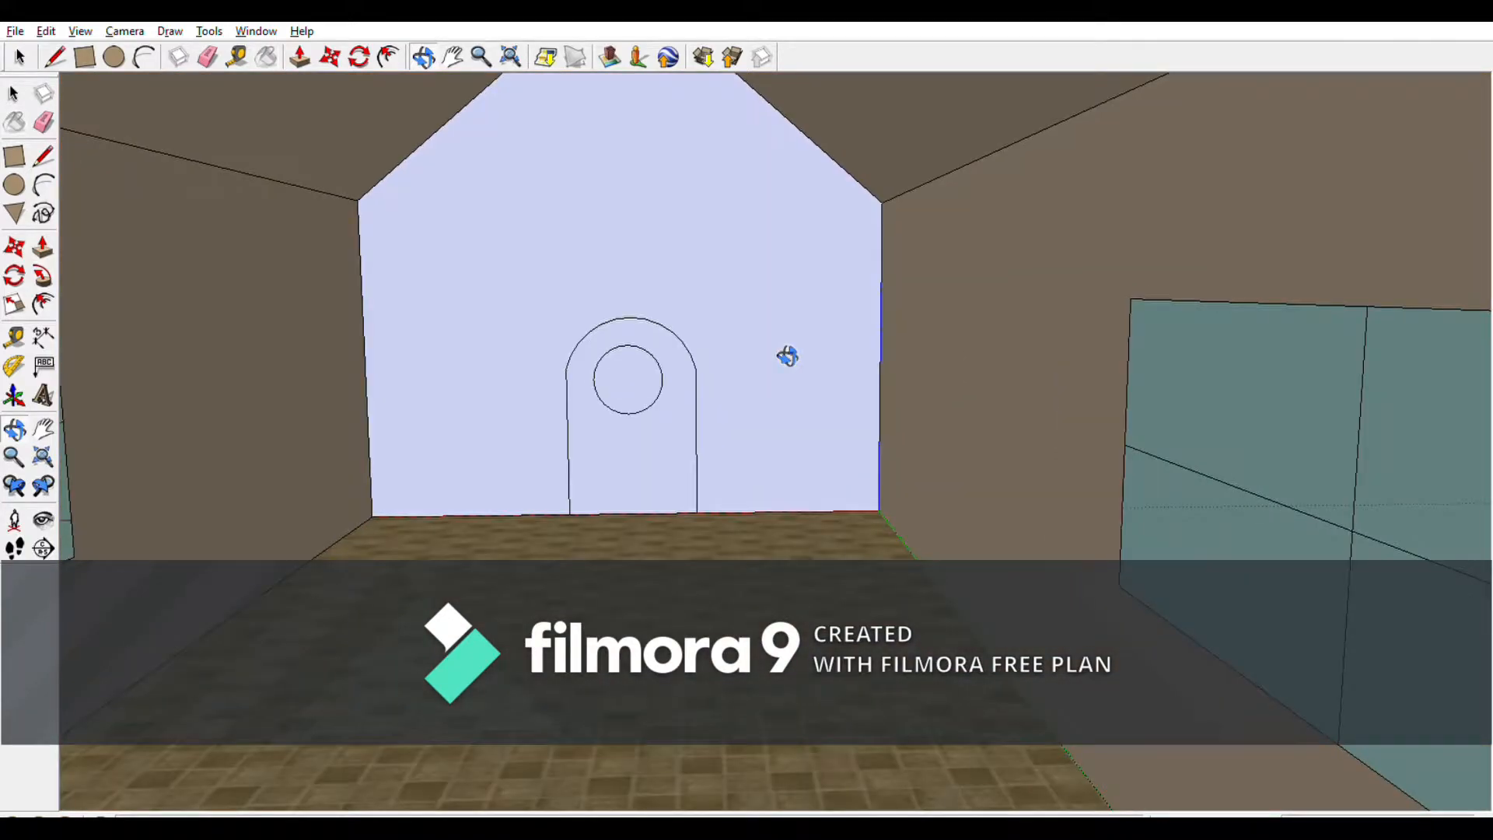
mouse_move(787, 355)
mouse_down()
mouse_move(958, 391)
mouse_move(830, 383)
mouse_move(766, 350)
mouse_up()
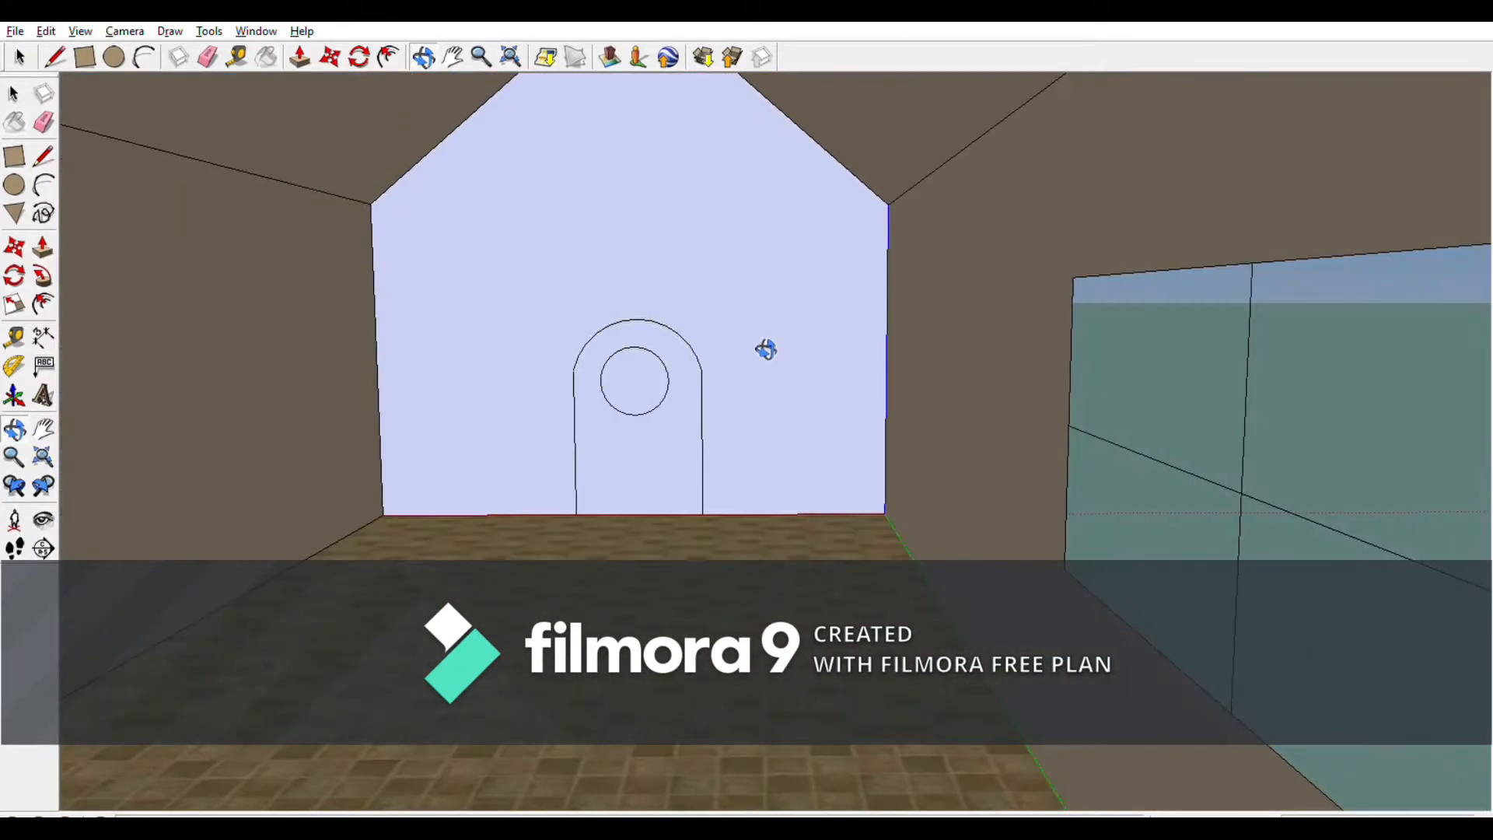
scroll(766, 349, up, 4)
scroll(766, 349, down, 2)
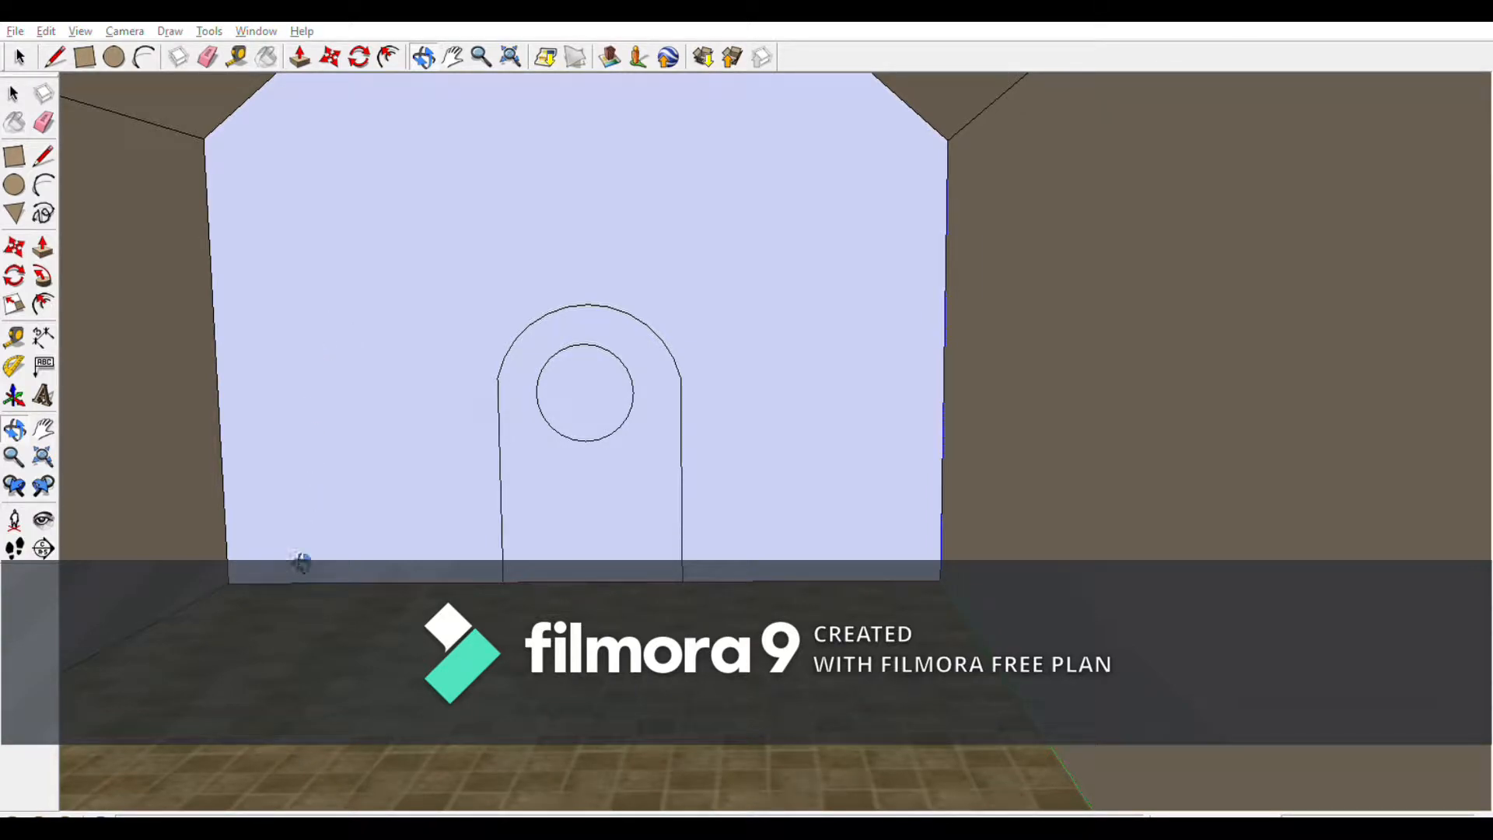
key(b)
click(637, 540)
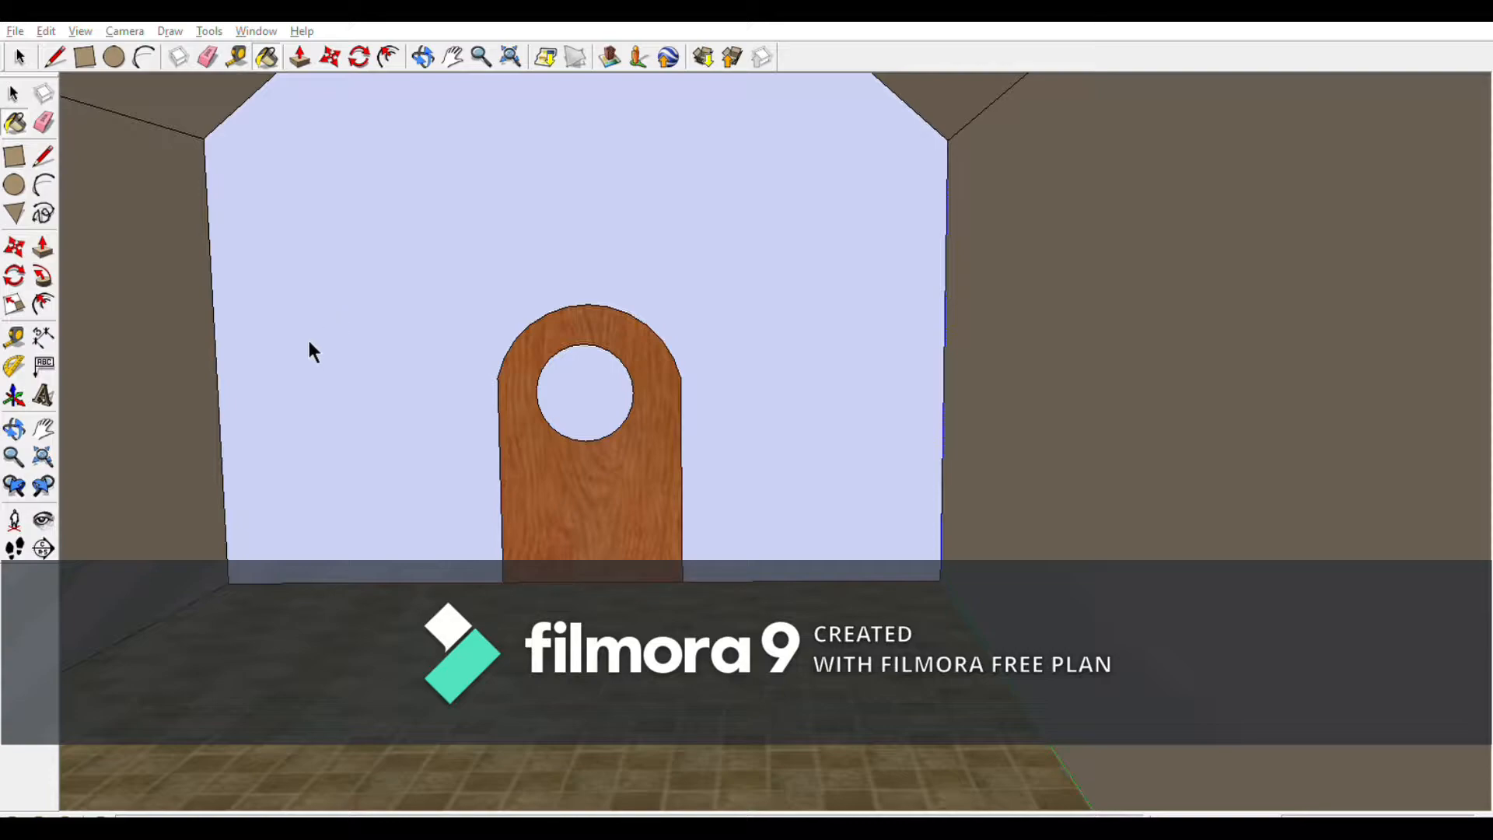
Paint the inside of the door's round window with translucent blue glass and the surrounding front wall's inner face plain cream.
click(587, 417)
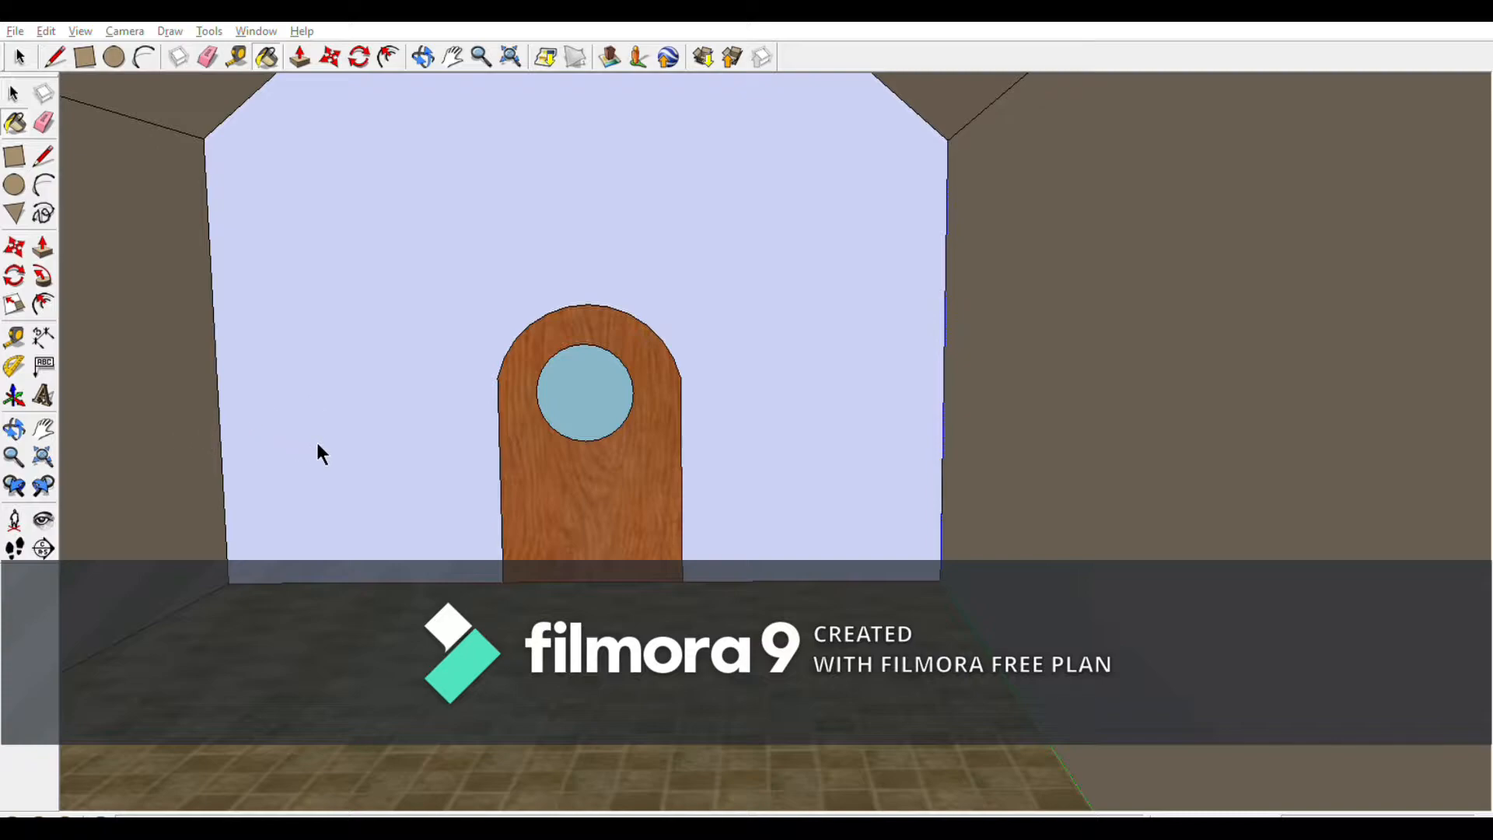
click(594, 296)
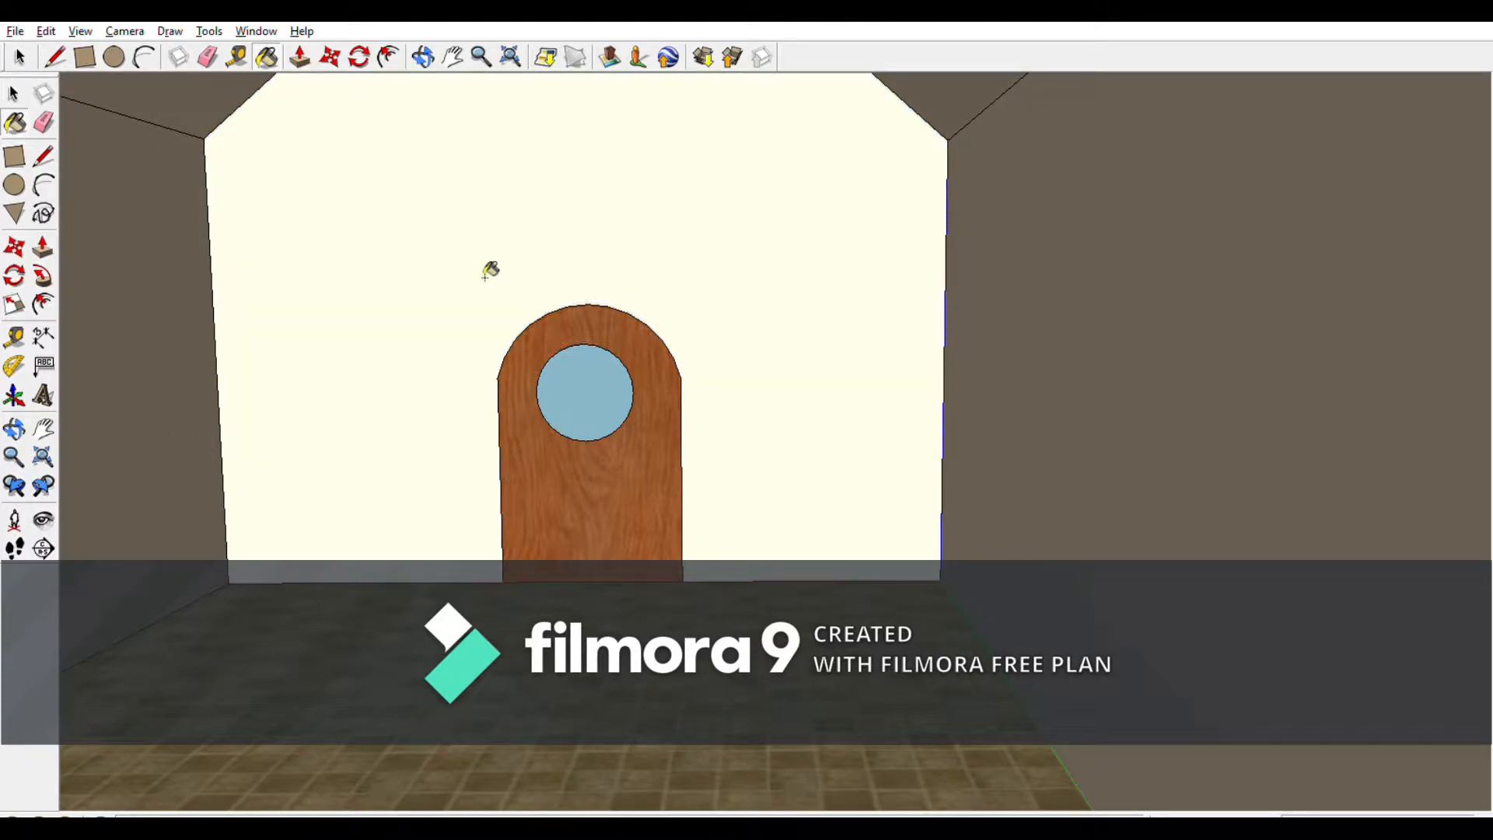
Create the 3D text "tech quik" and place it on the exterior front gable wall above the door.
key(o)
drag(647, 217, 338, 272)
scroll(866, 367, down, 6)
drag(1057, 407, 24, 406)
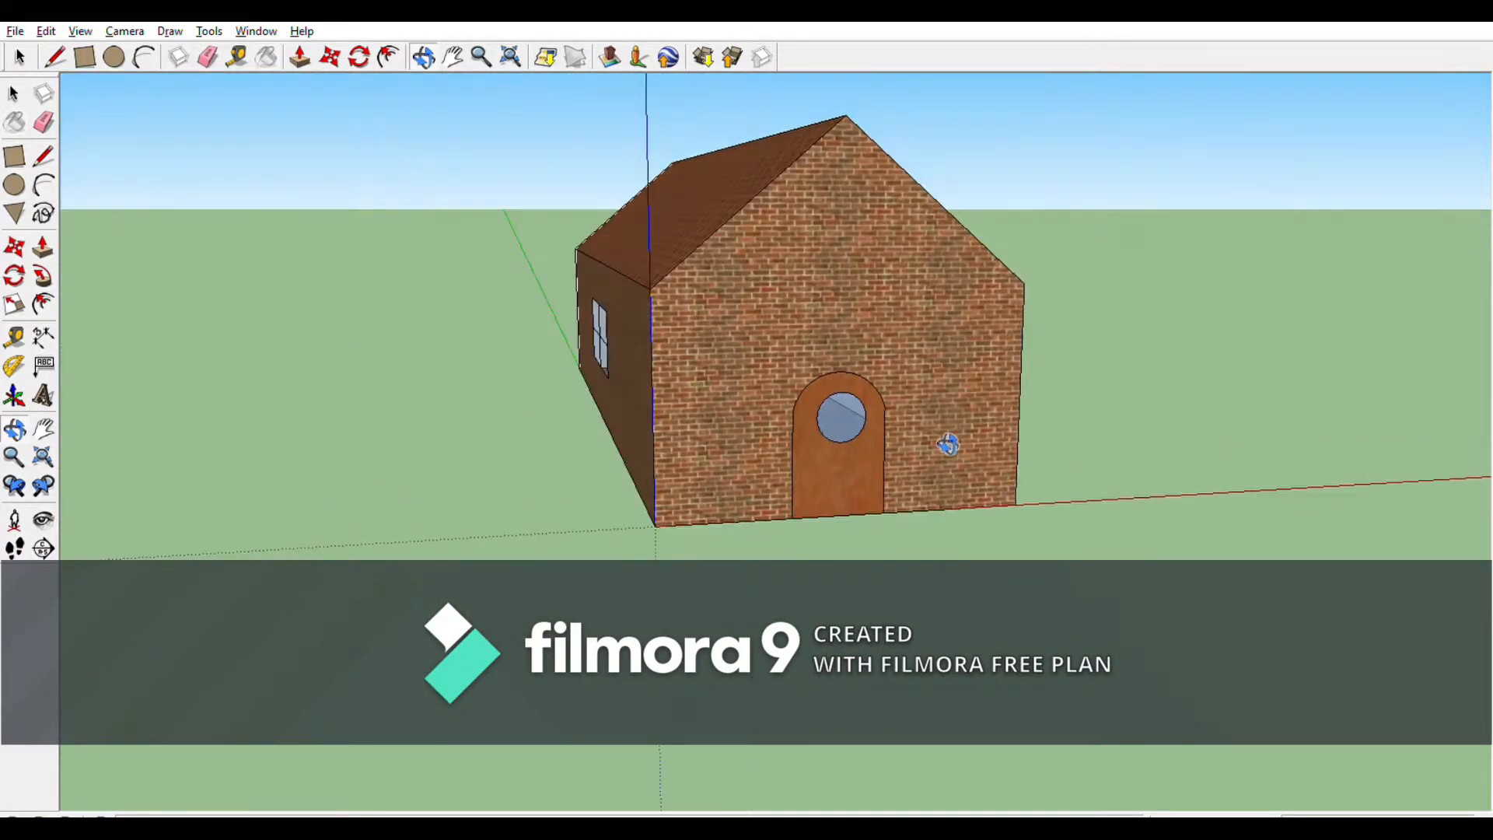
drag(948, 444, 866, 416)
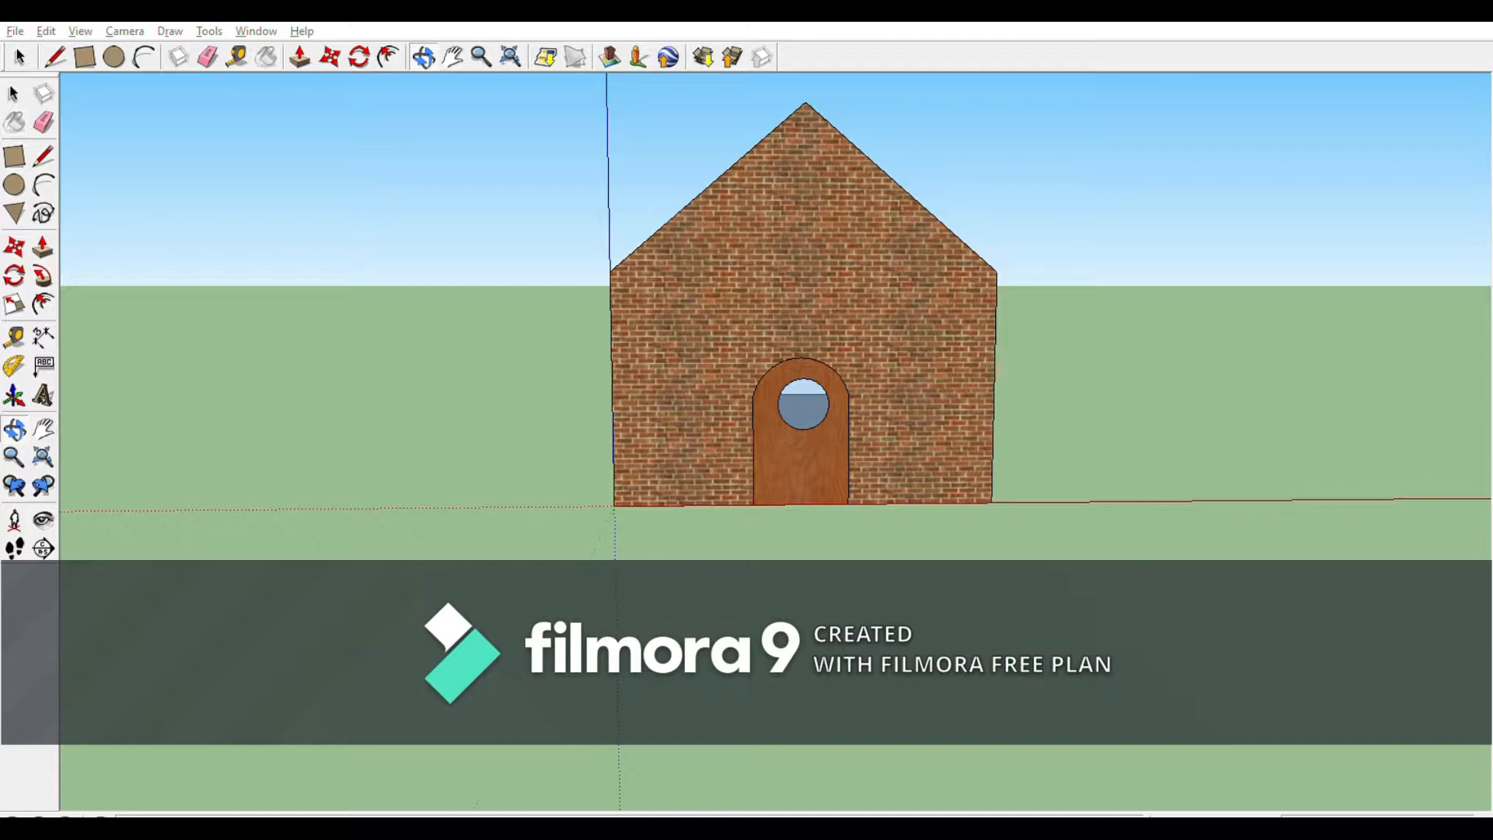
click(251, 584)
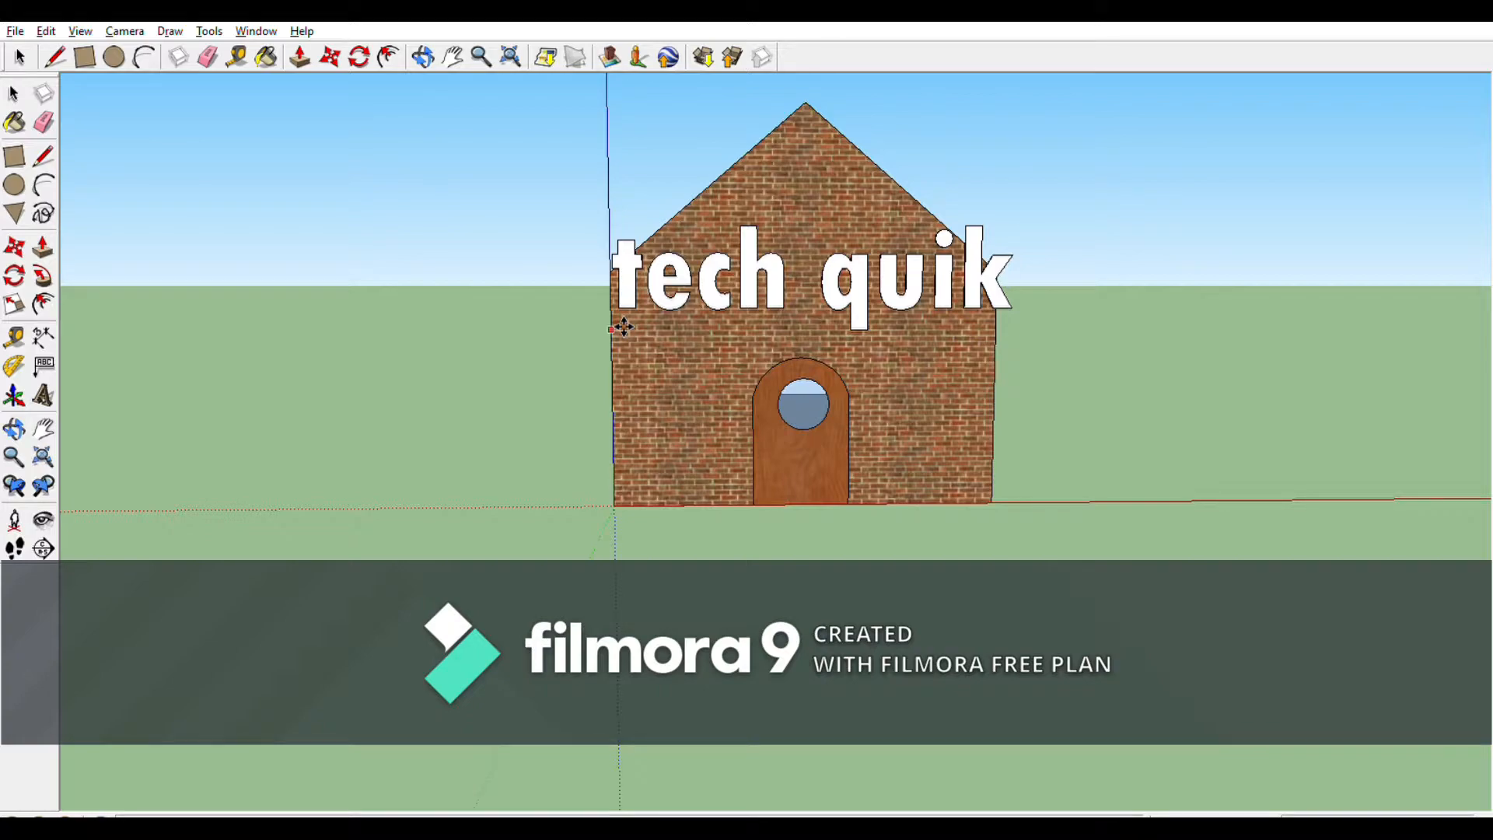
click(623, 327)
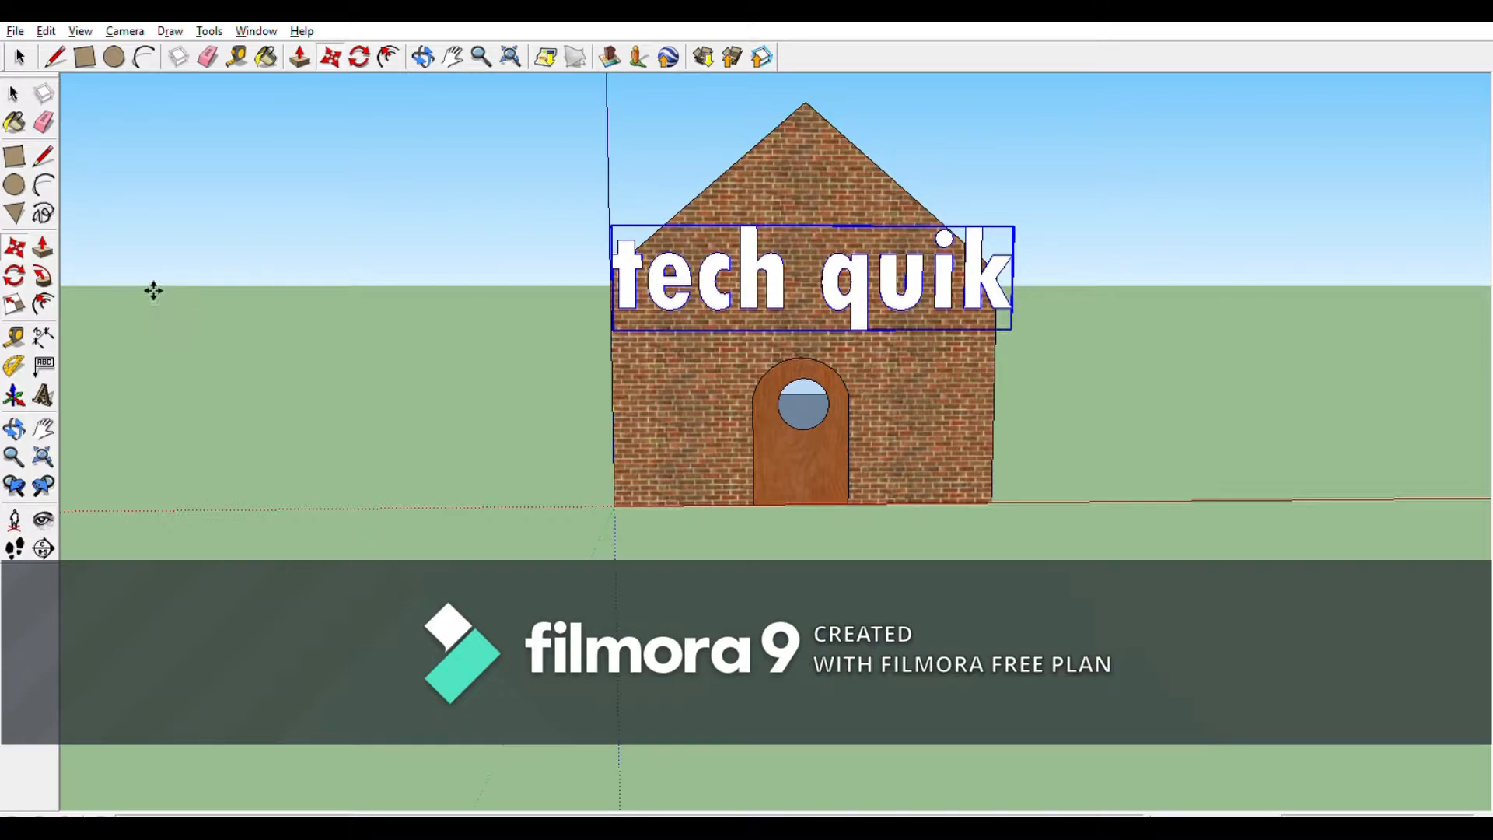
Scale the "tech quik" text down uniformly to about half the front wall's width and shift it inward from the wall's left edge.
click(14, 304)
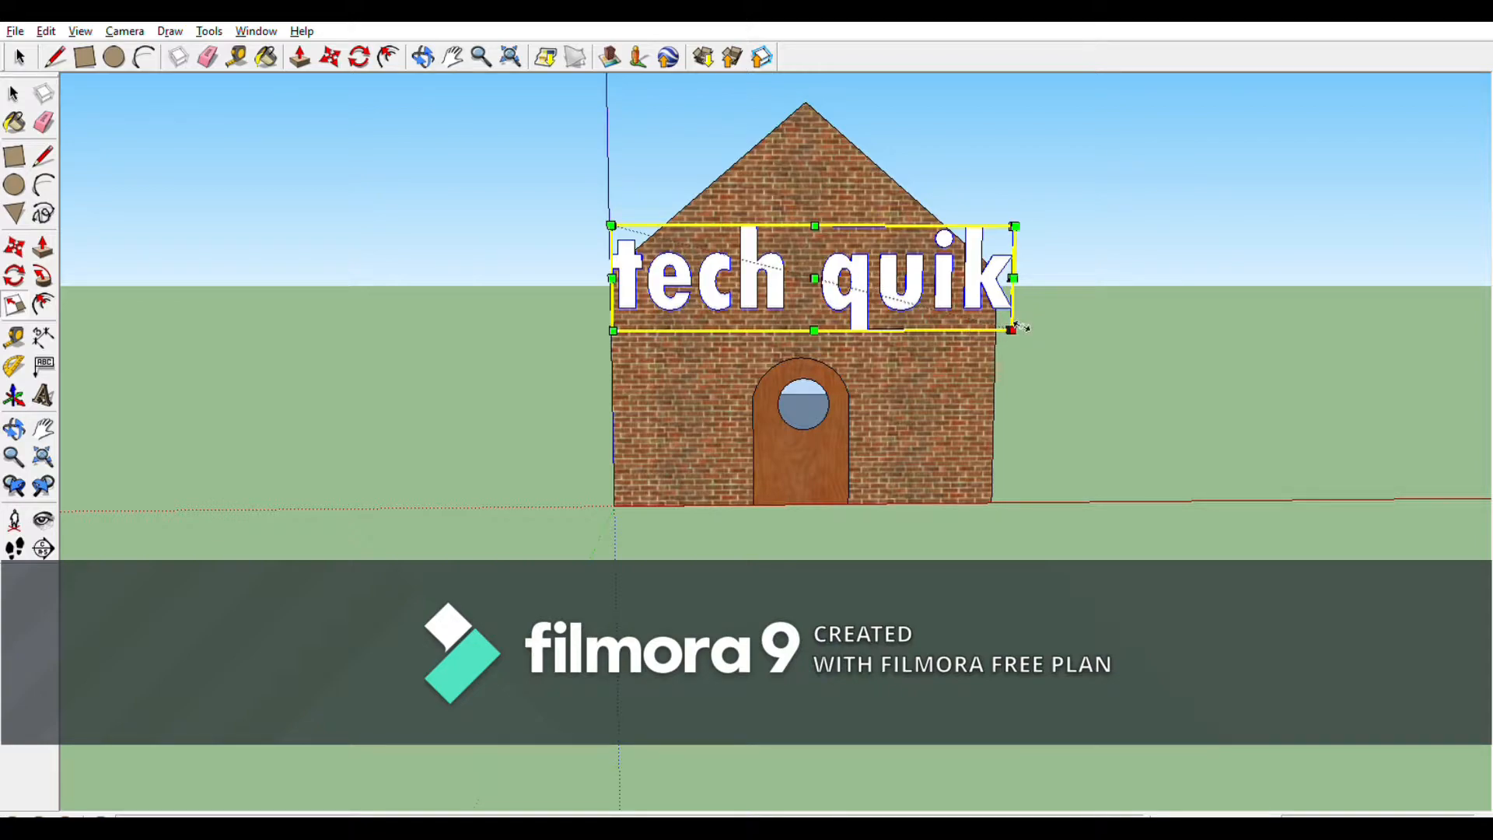
drag(1013, 329, 941, 311)
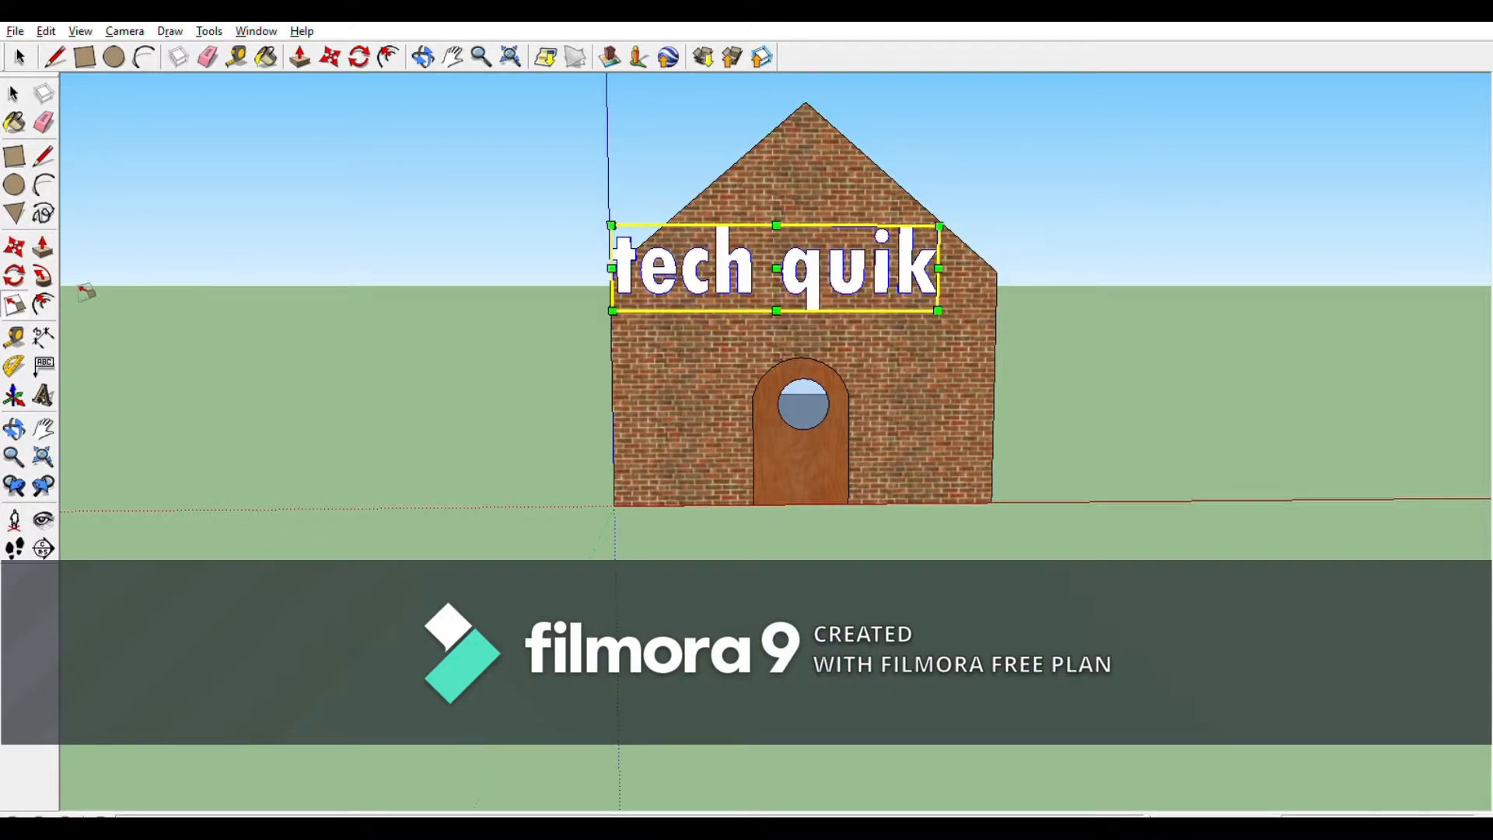
click(14, 248)
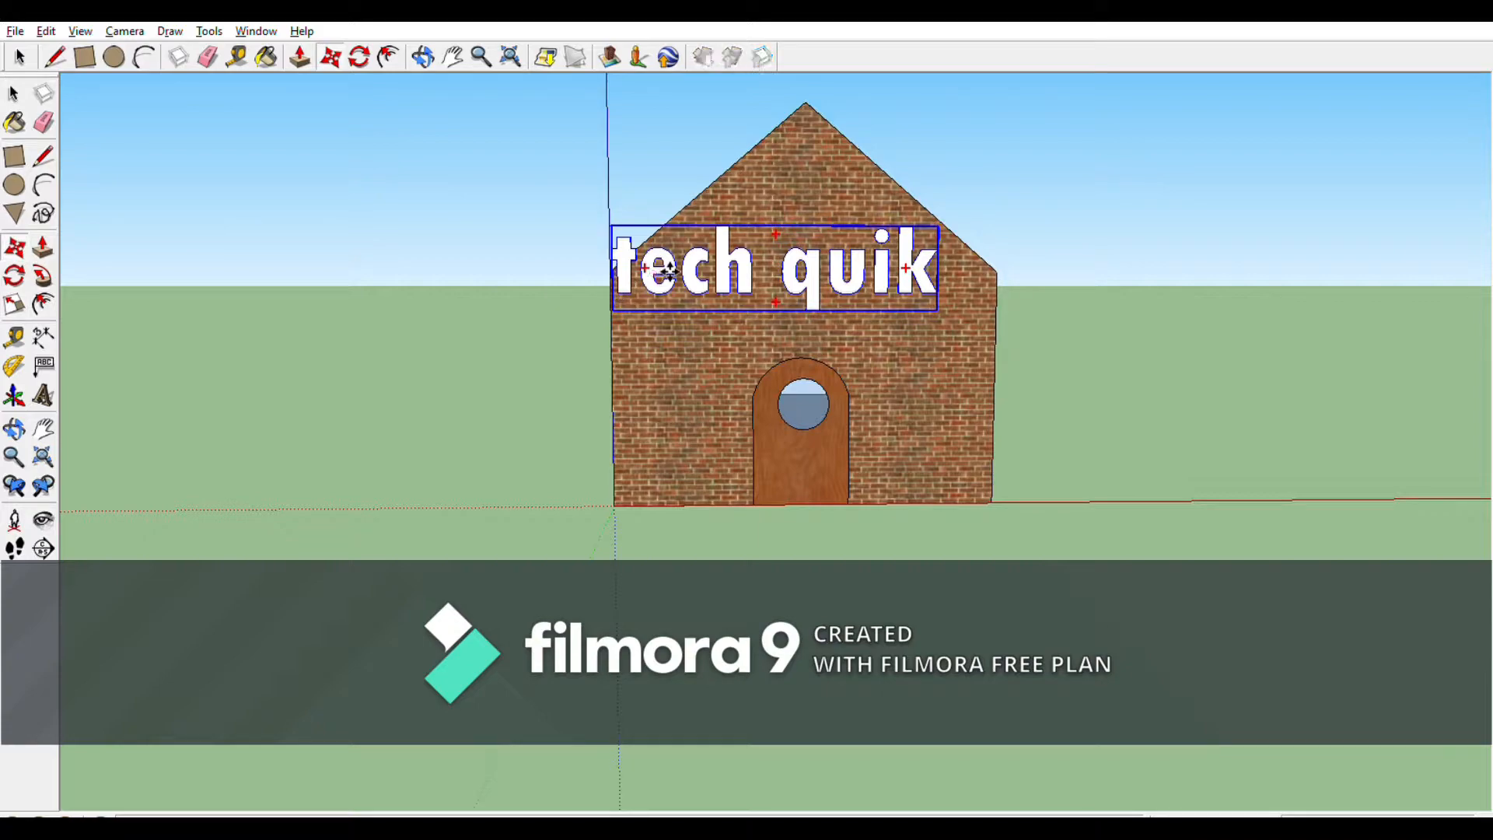
drag(668, 270, 697, 270)
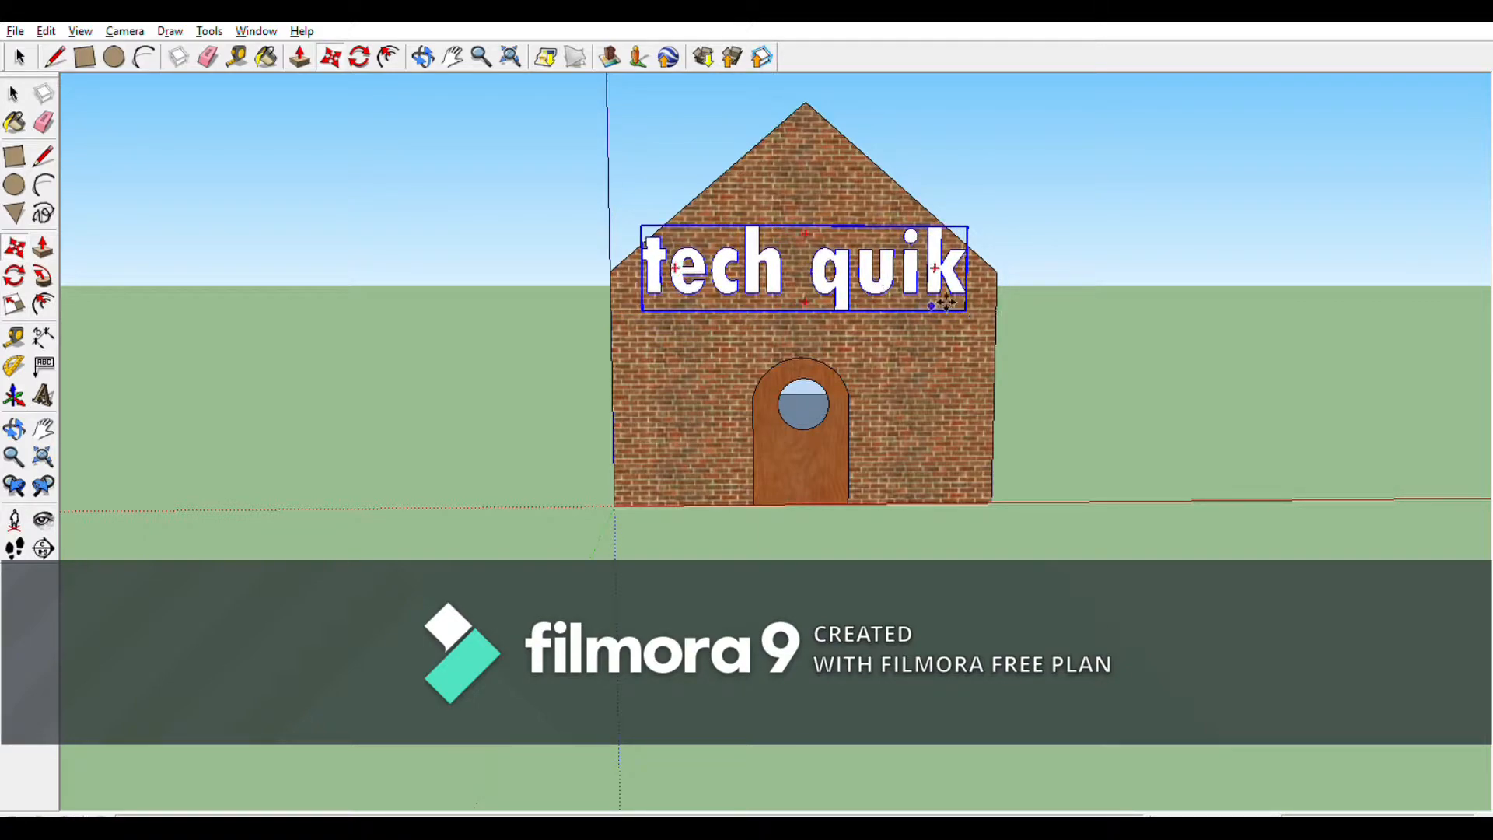
click(14, 304)
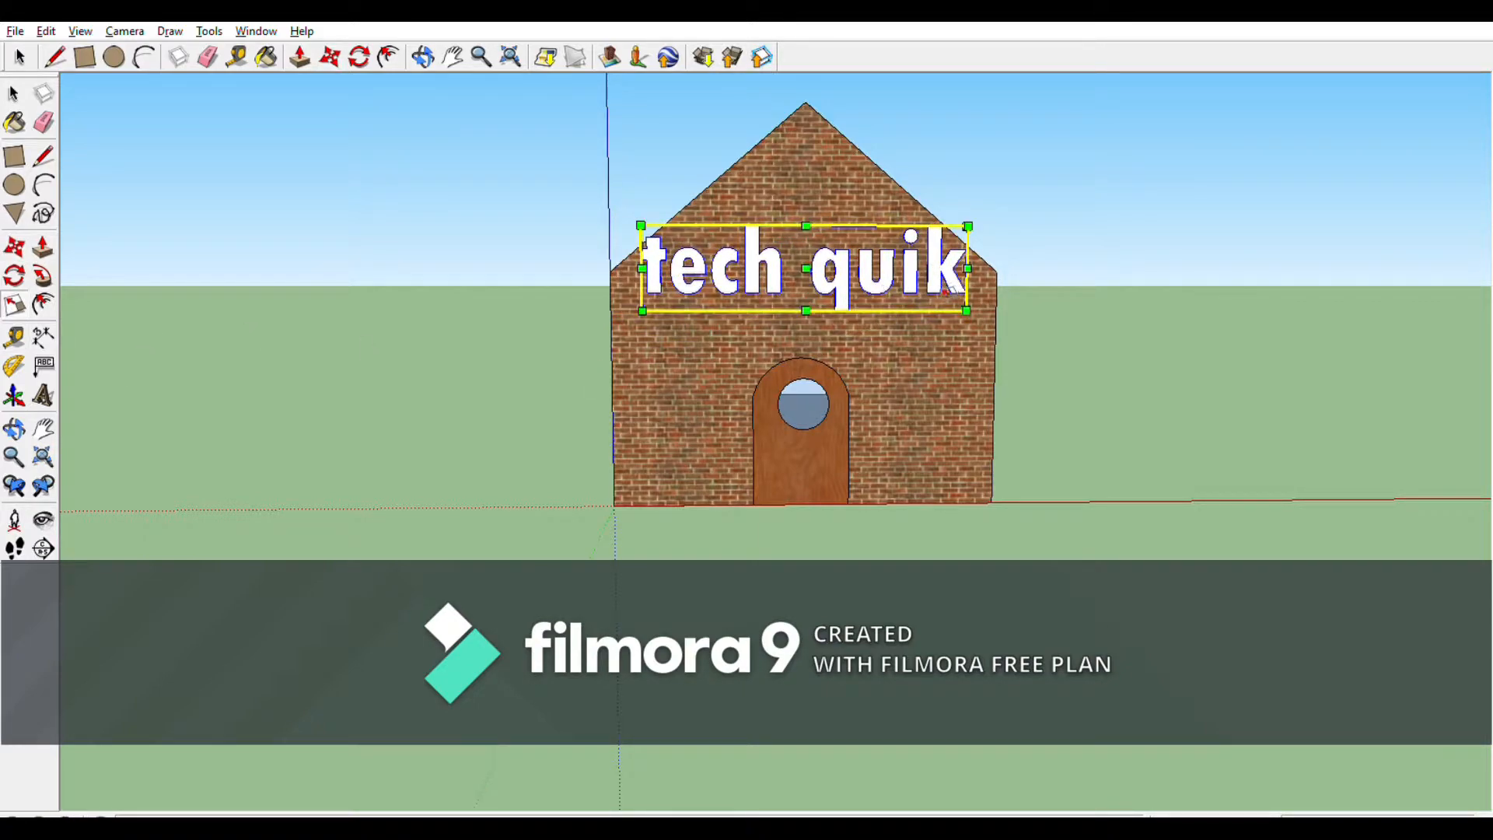
drag(967, 310, 849, 278)
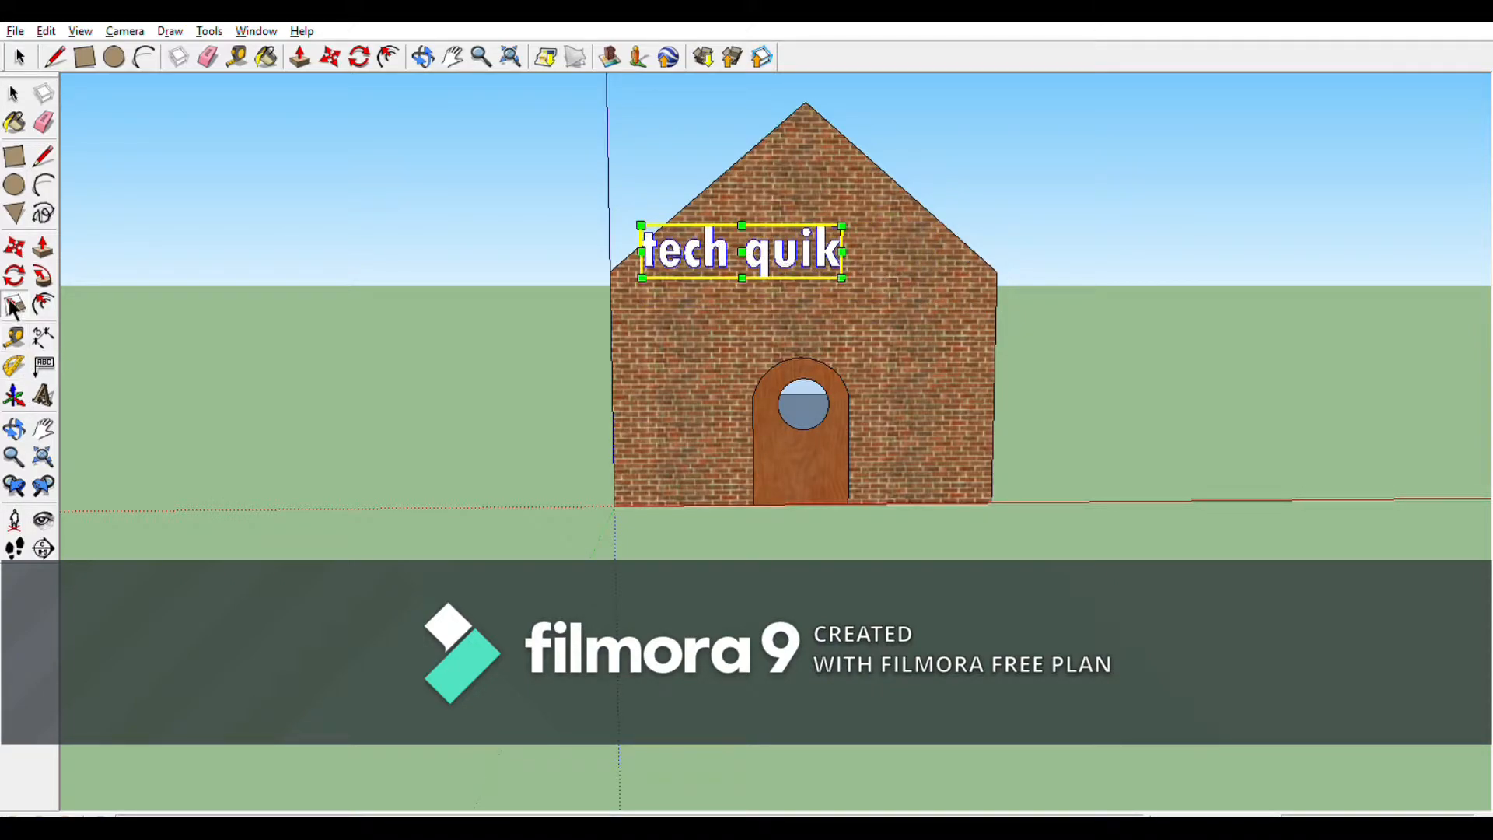
Move the "tech quik" text up the front gable so it is centred above the arched door.
click(14, 248)
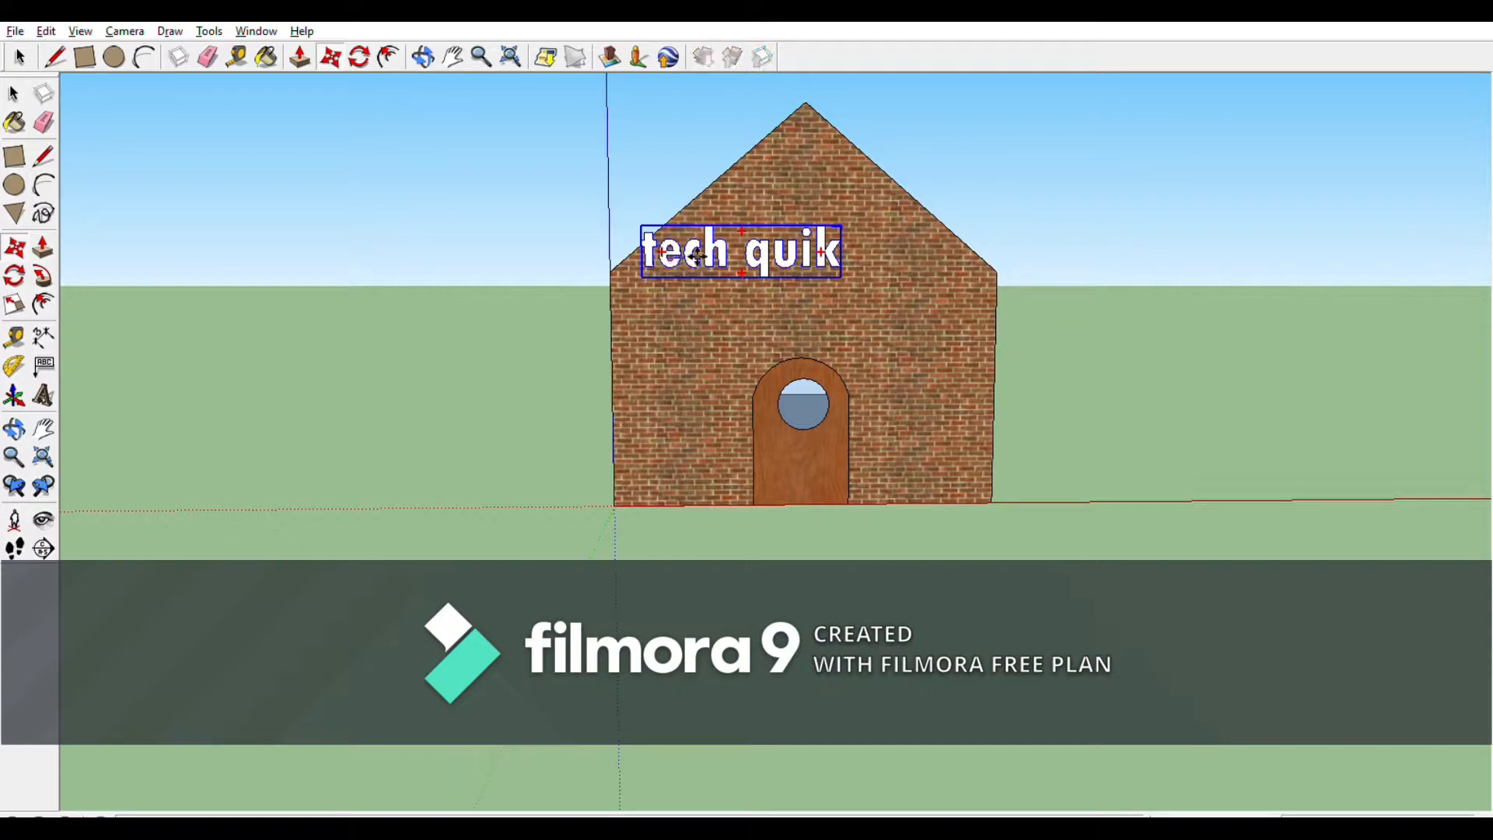
drag(696, 253, 764, 218)
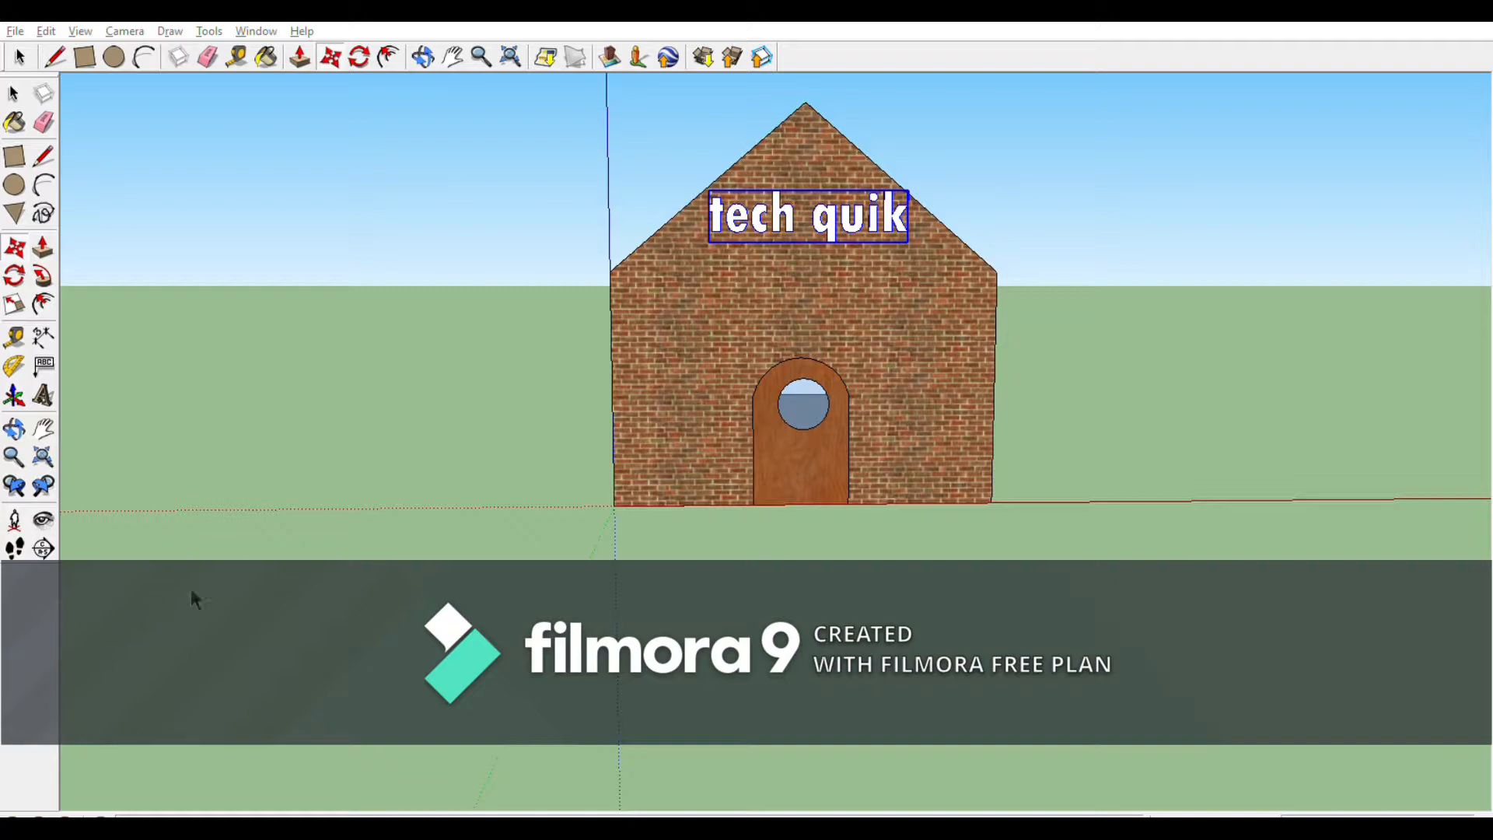
Create the 3D text "center" and place it centred on the front wall between "tech quik" and the arched door.
click(235, 588)
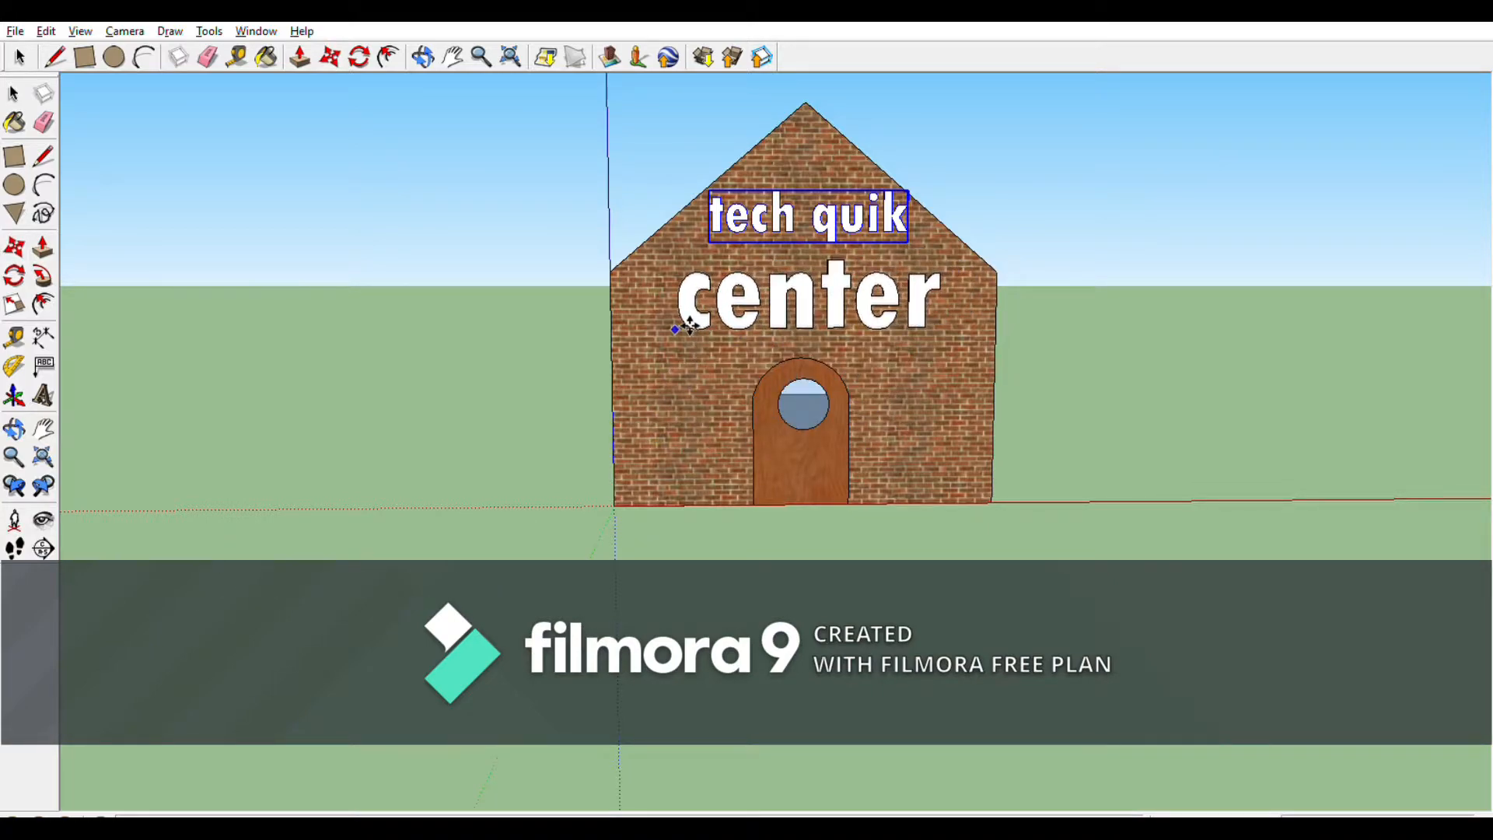
click(690, 323)
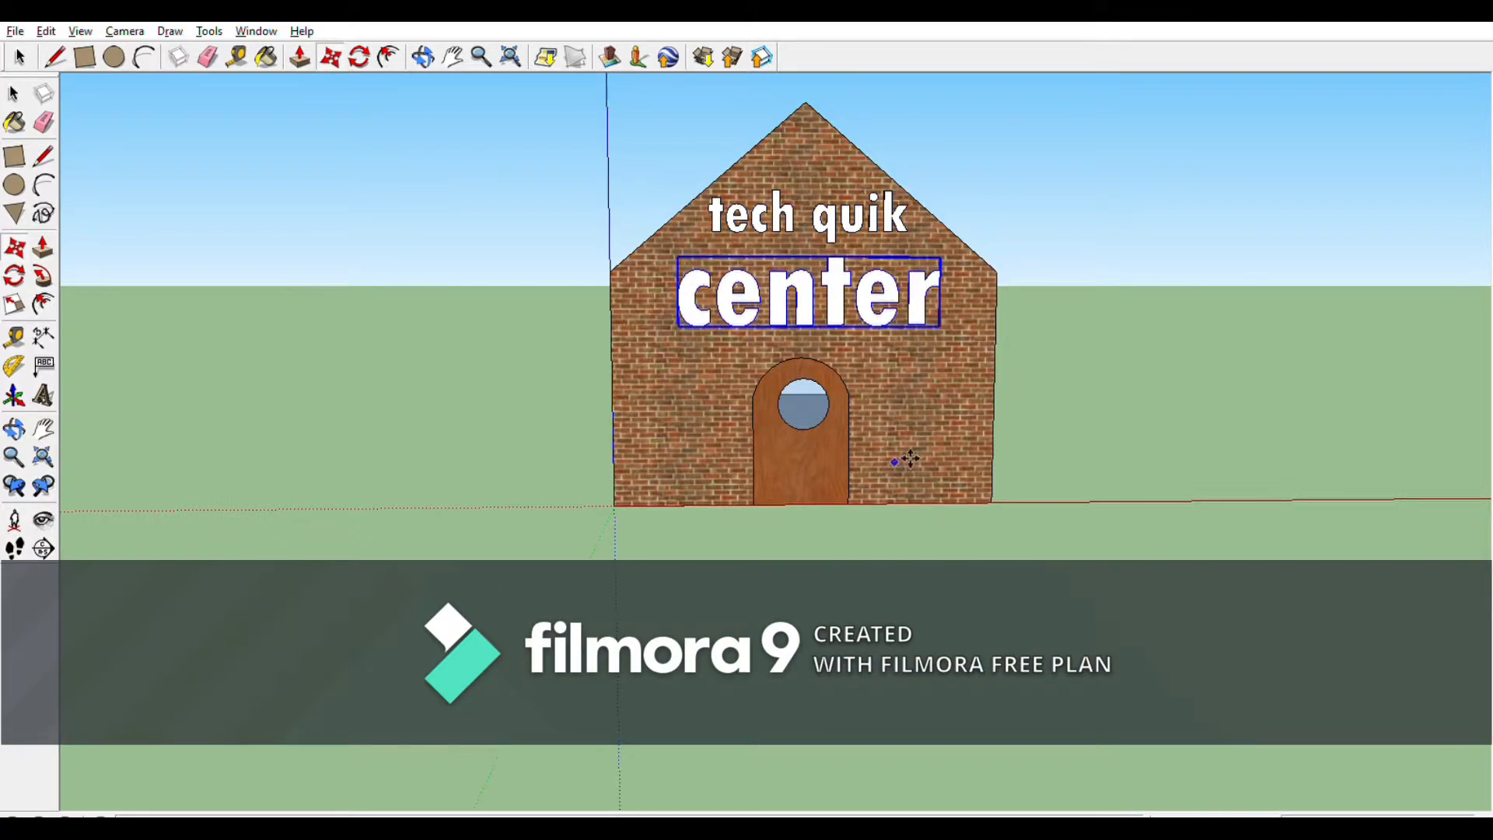
click(1157, 624)
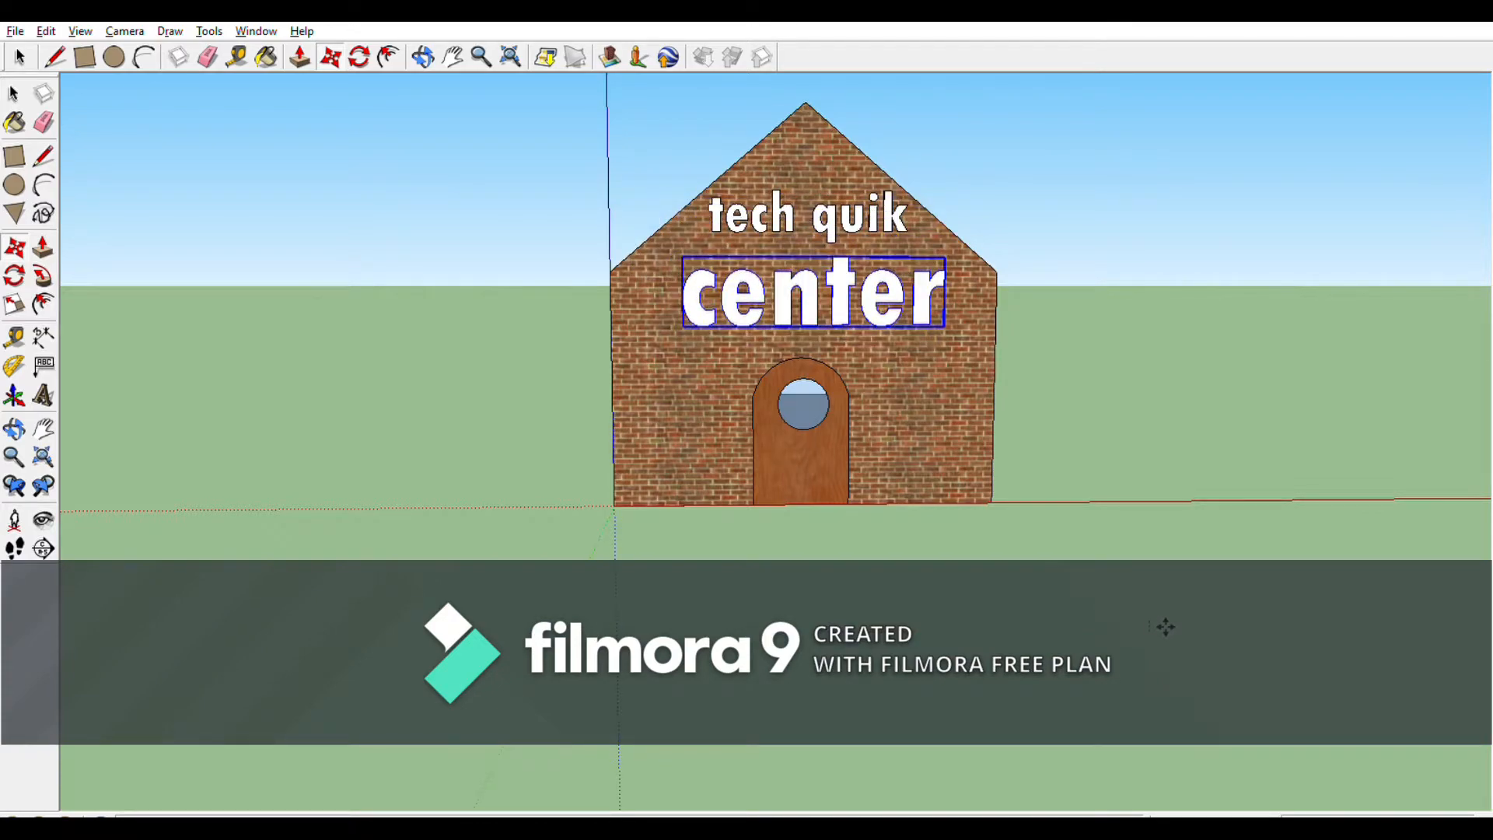
click(1167, 623)
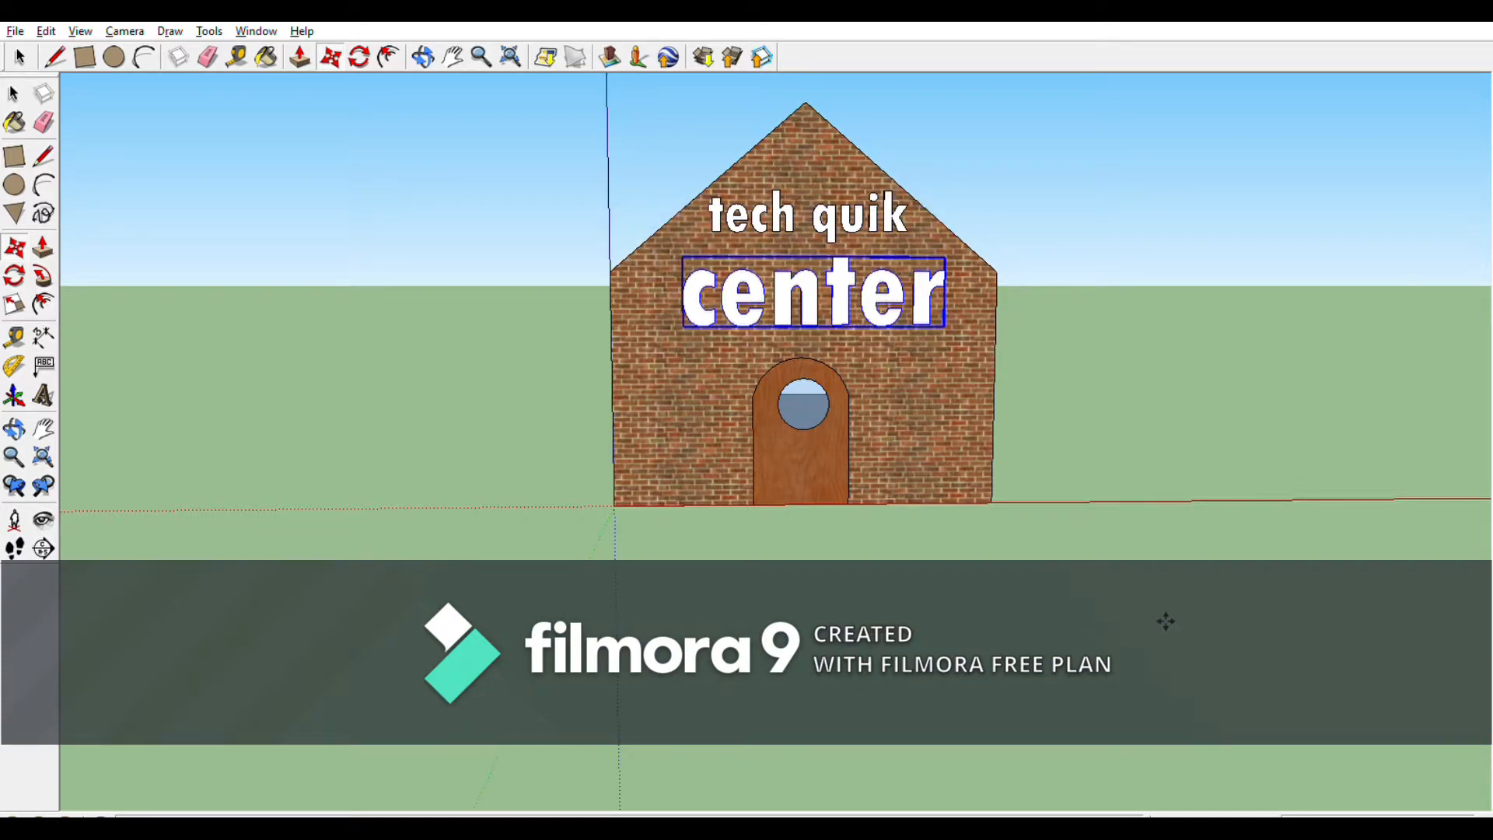
key(space)
click(1157, 620)
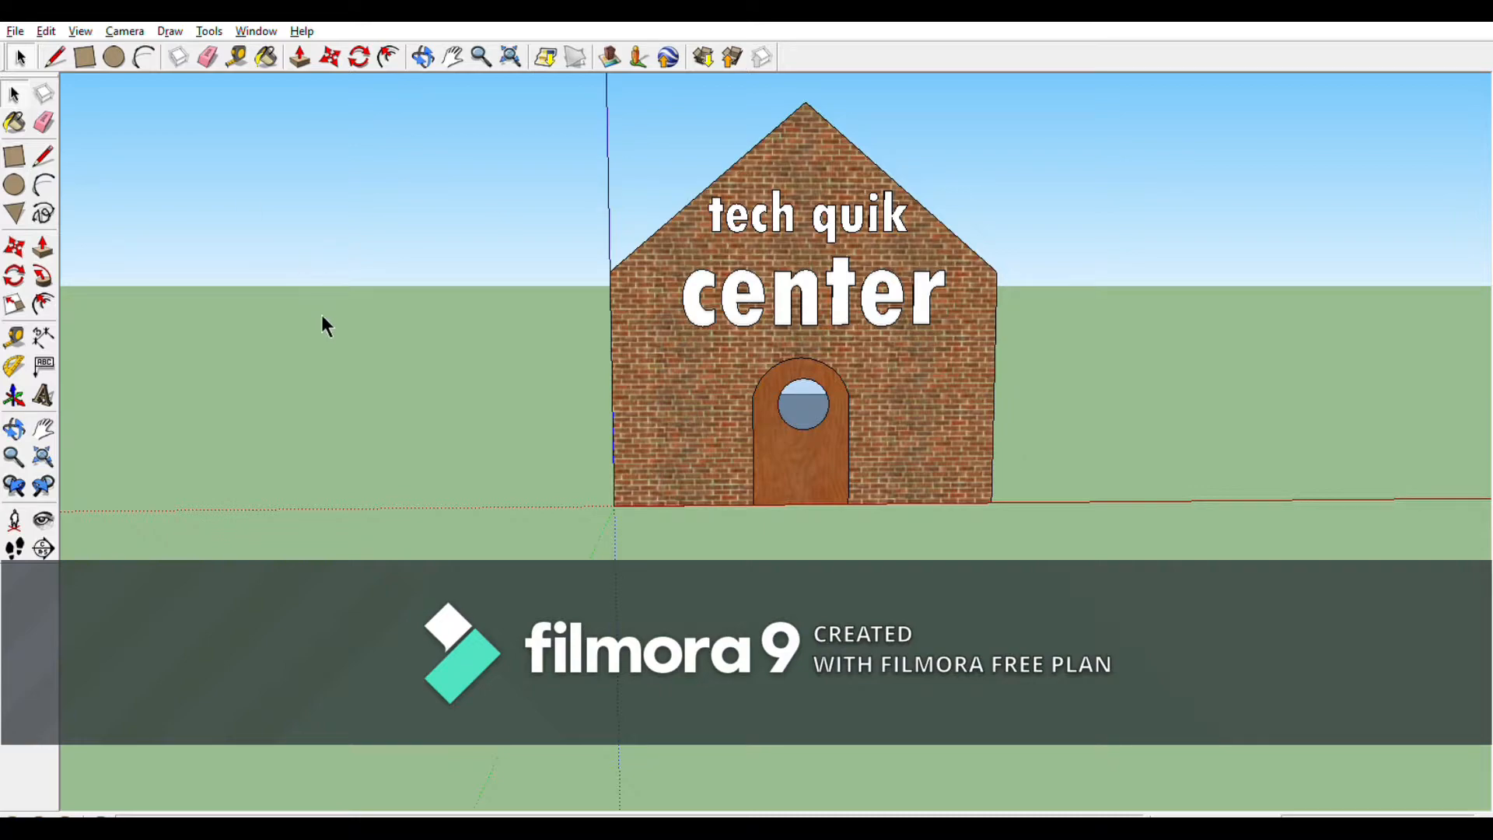
Paint both sign texts, "center" and "tech quik", bright pink.
key(b)
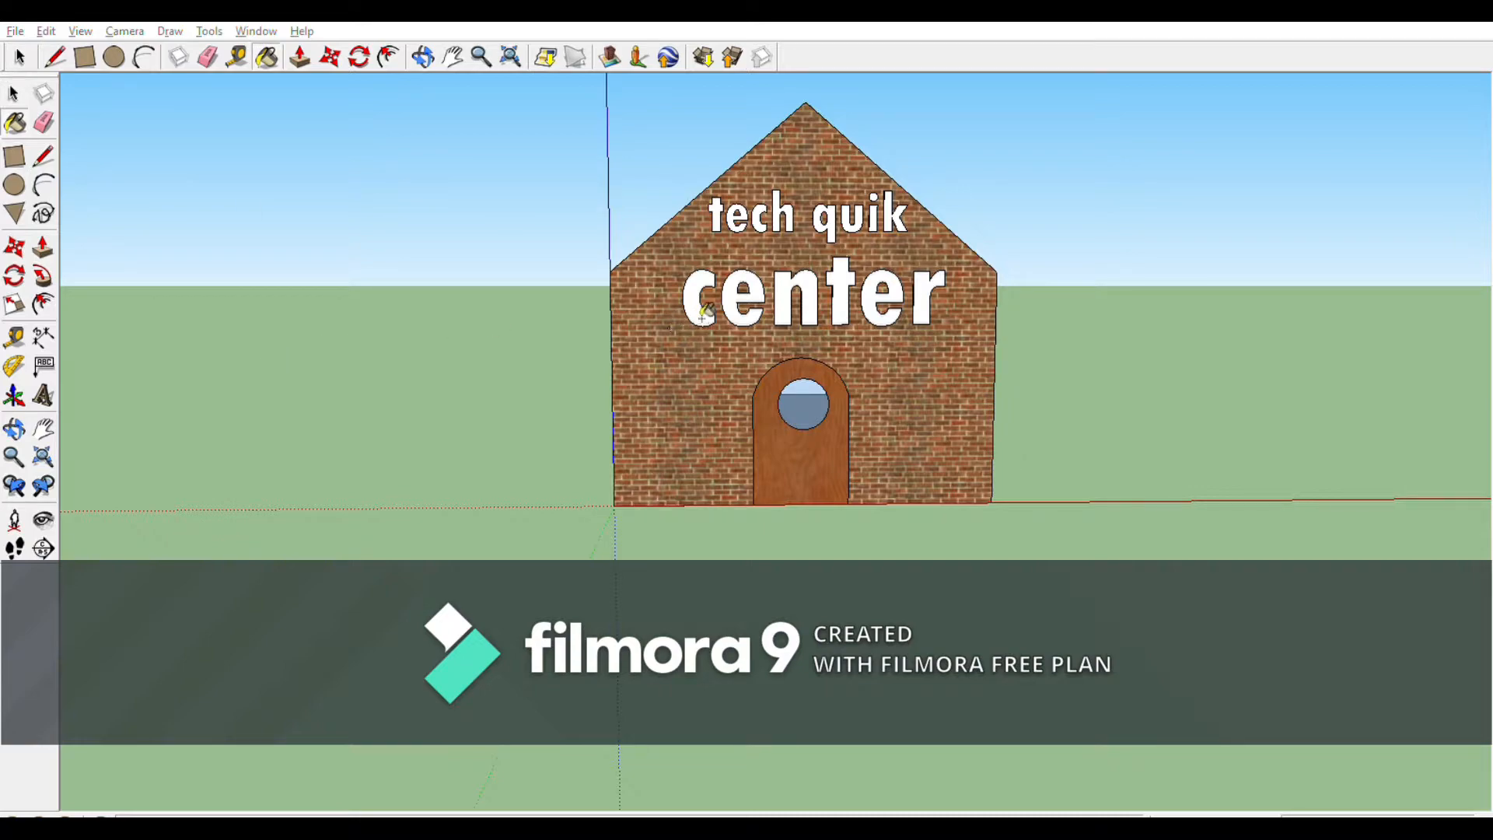
click(703, 313)
click(743, 220)
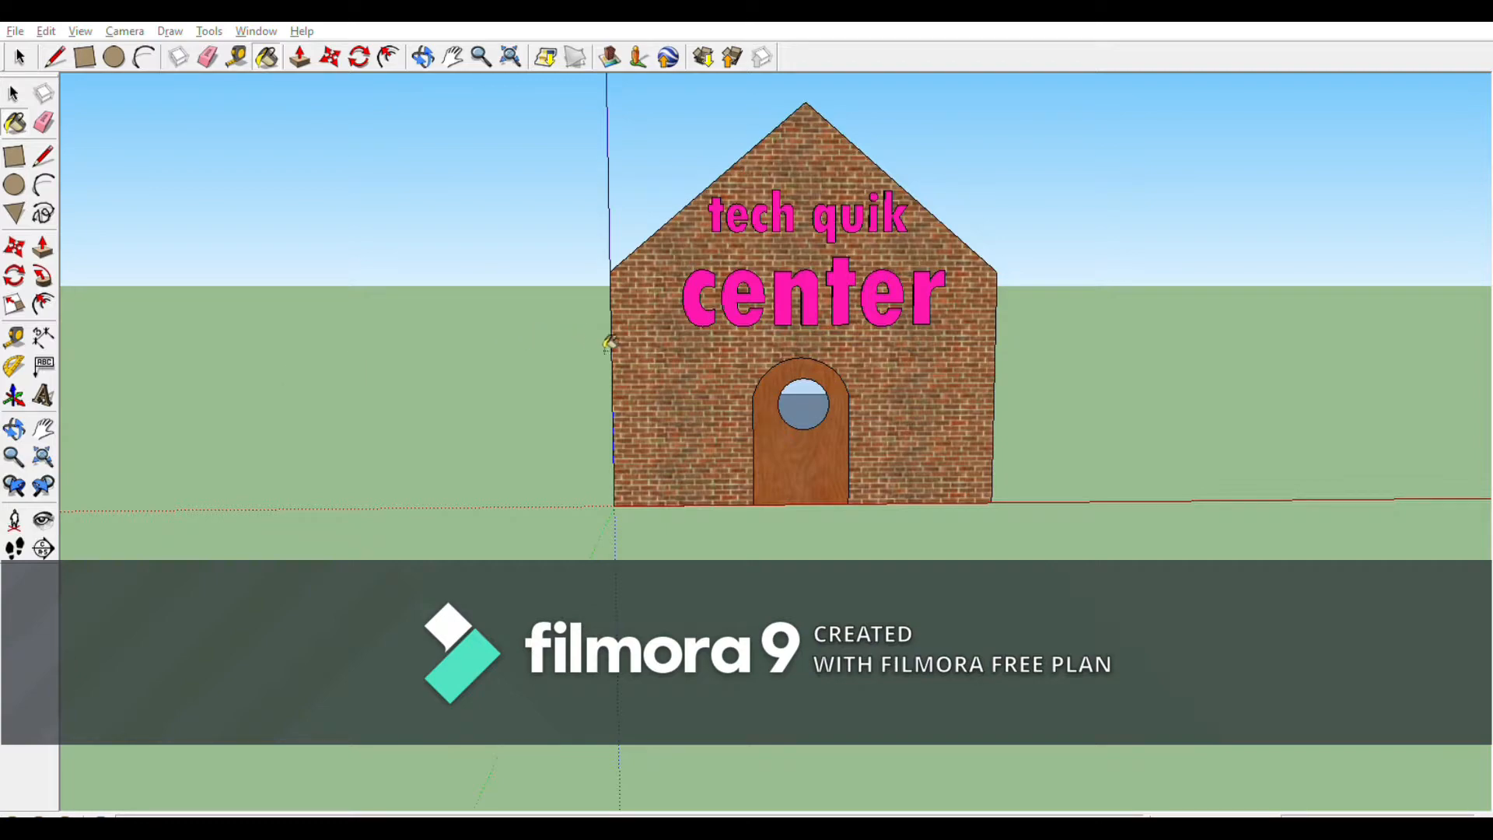
Paint both sign texts, "center" and "tech quik", orange.
click(692, 310)
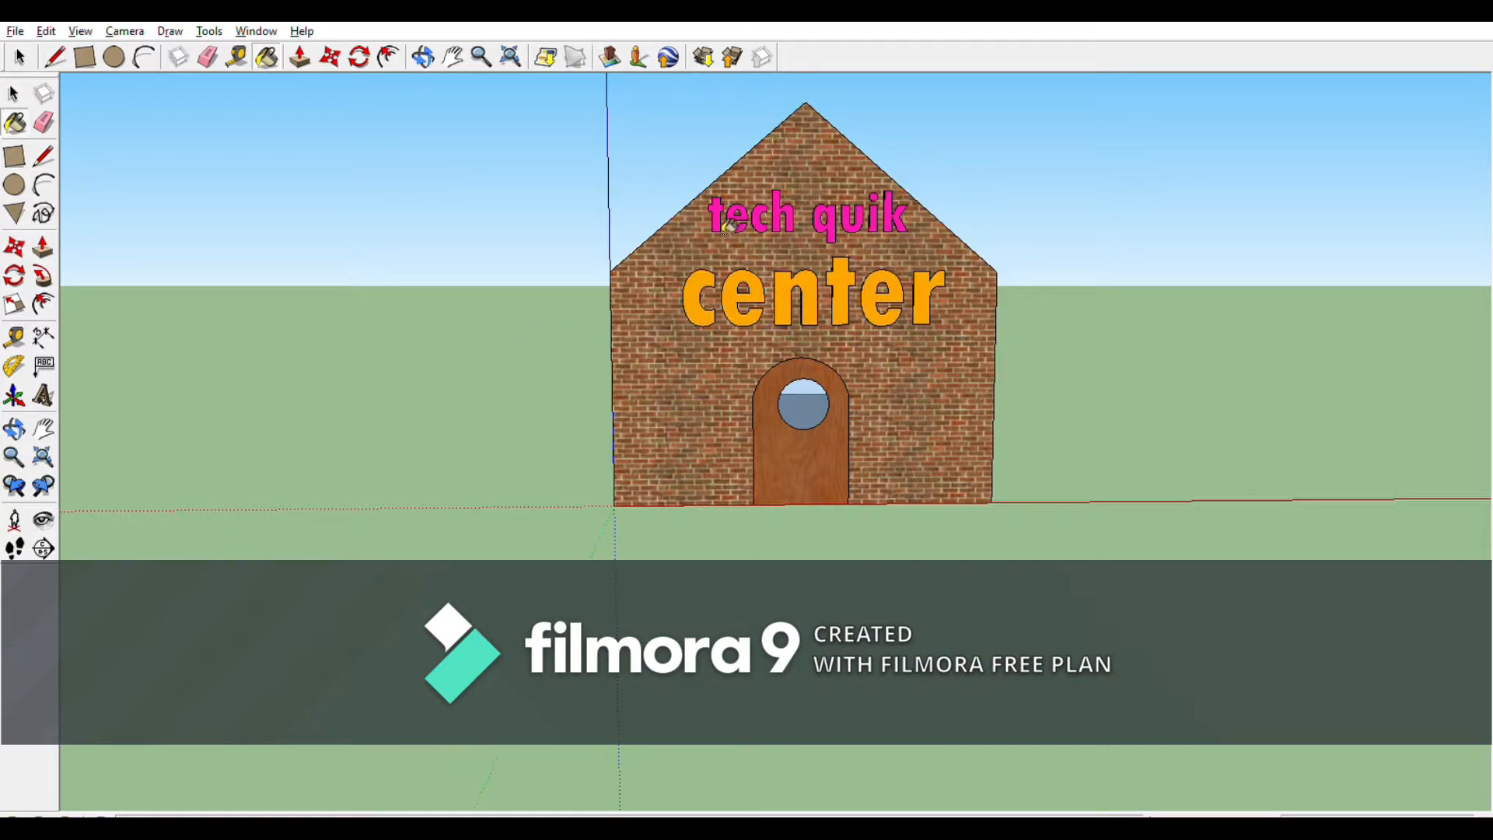
click(734, 236)
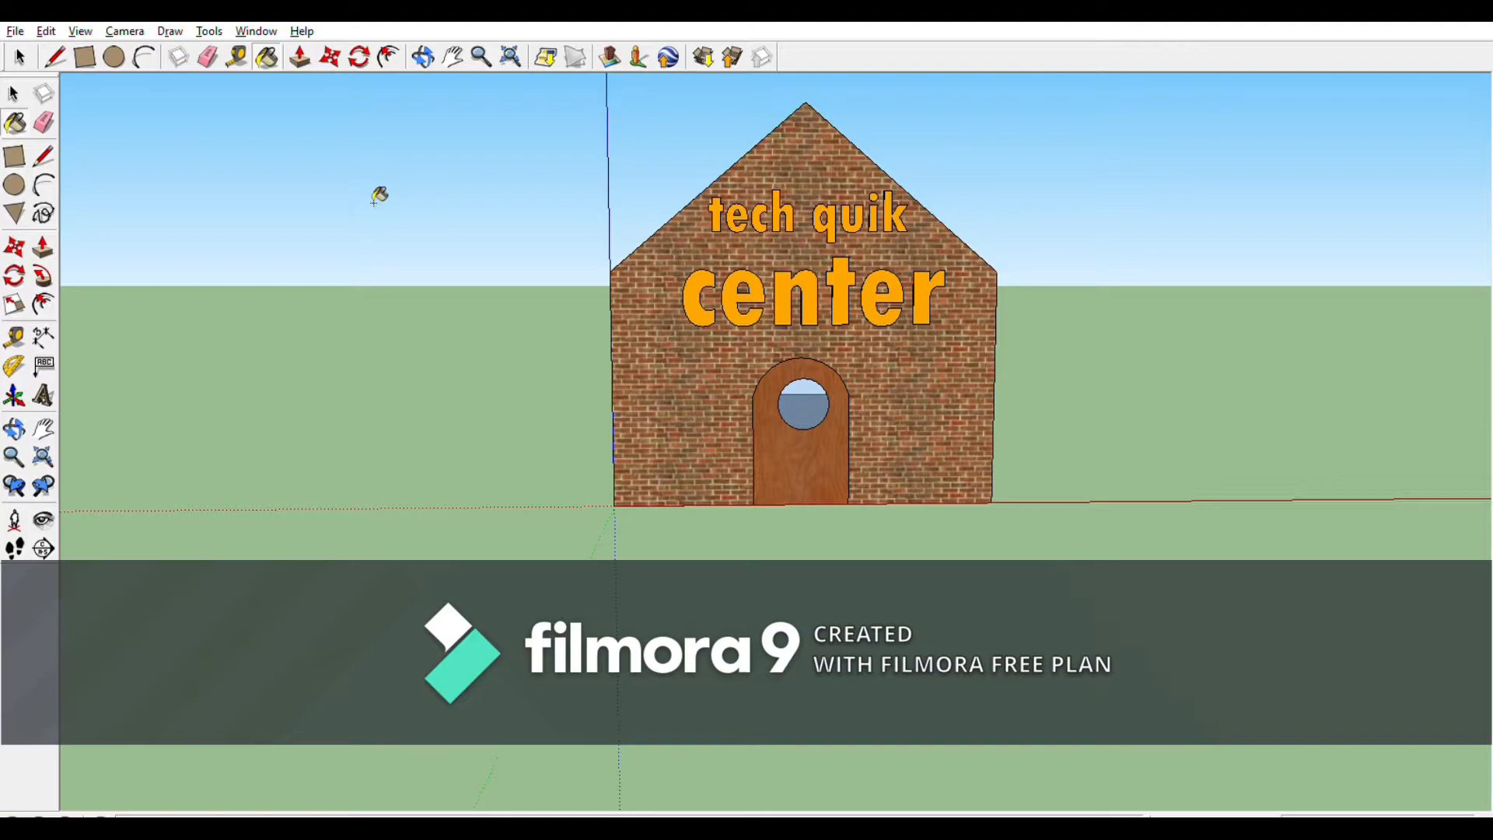
Examine the house exterior from both sides and the front, checking the raised sign text, tiled roof, windows and door.
key(o)
drag(567, 238, 716, 360)
scroll(663, 301, up, 10)
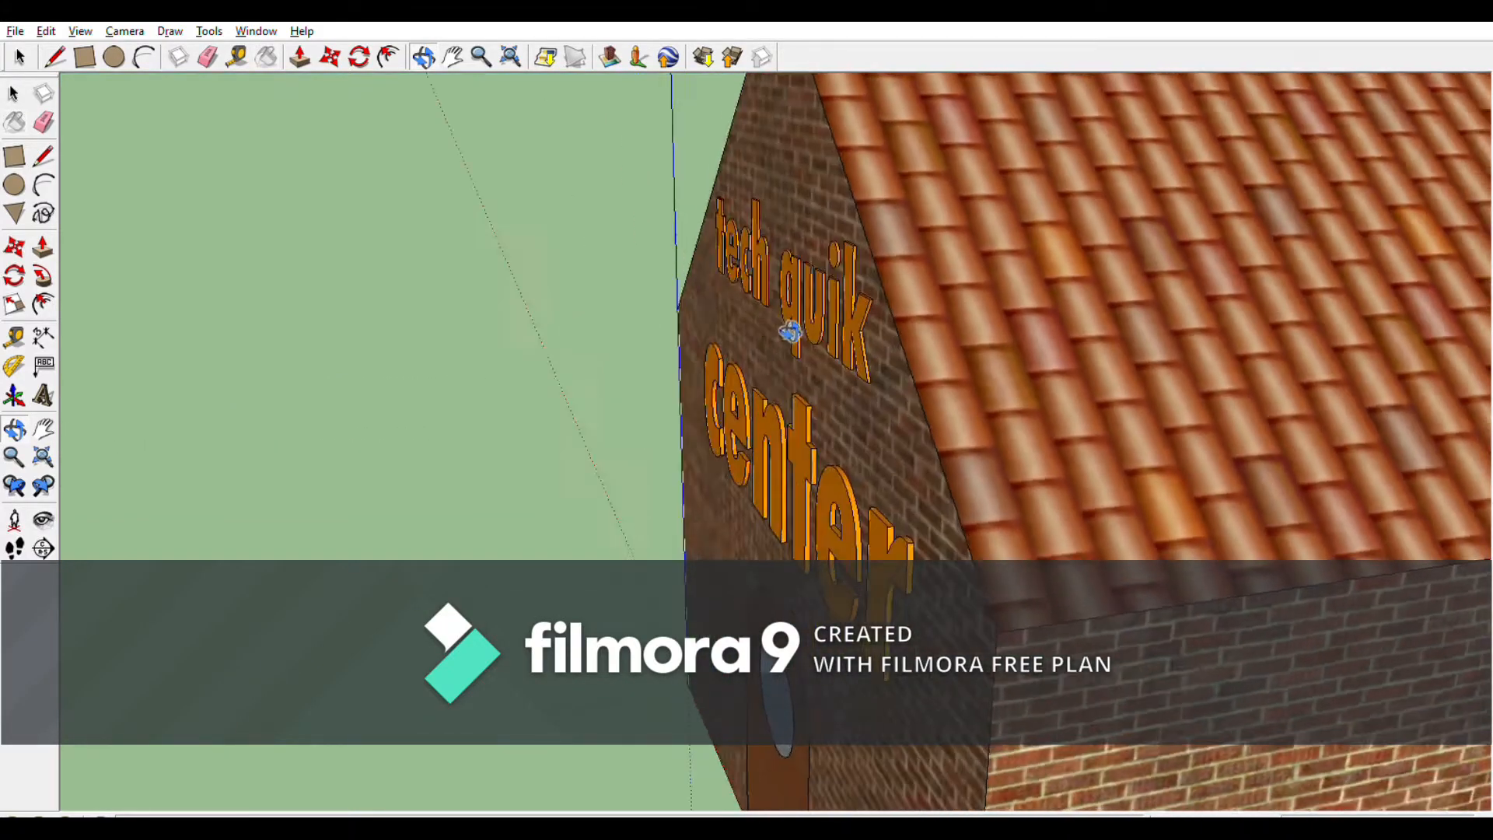
drag(790, 332, 1127, 258)
drag(640, 304, 680, 337)
scroll(761, 385, down, 3)
scroll(759, 339, down, 3)
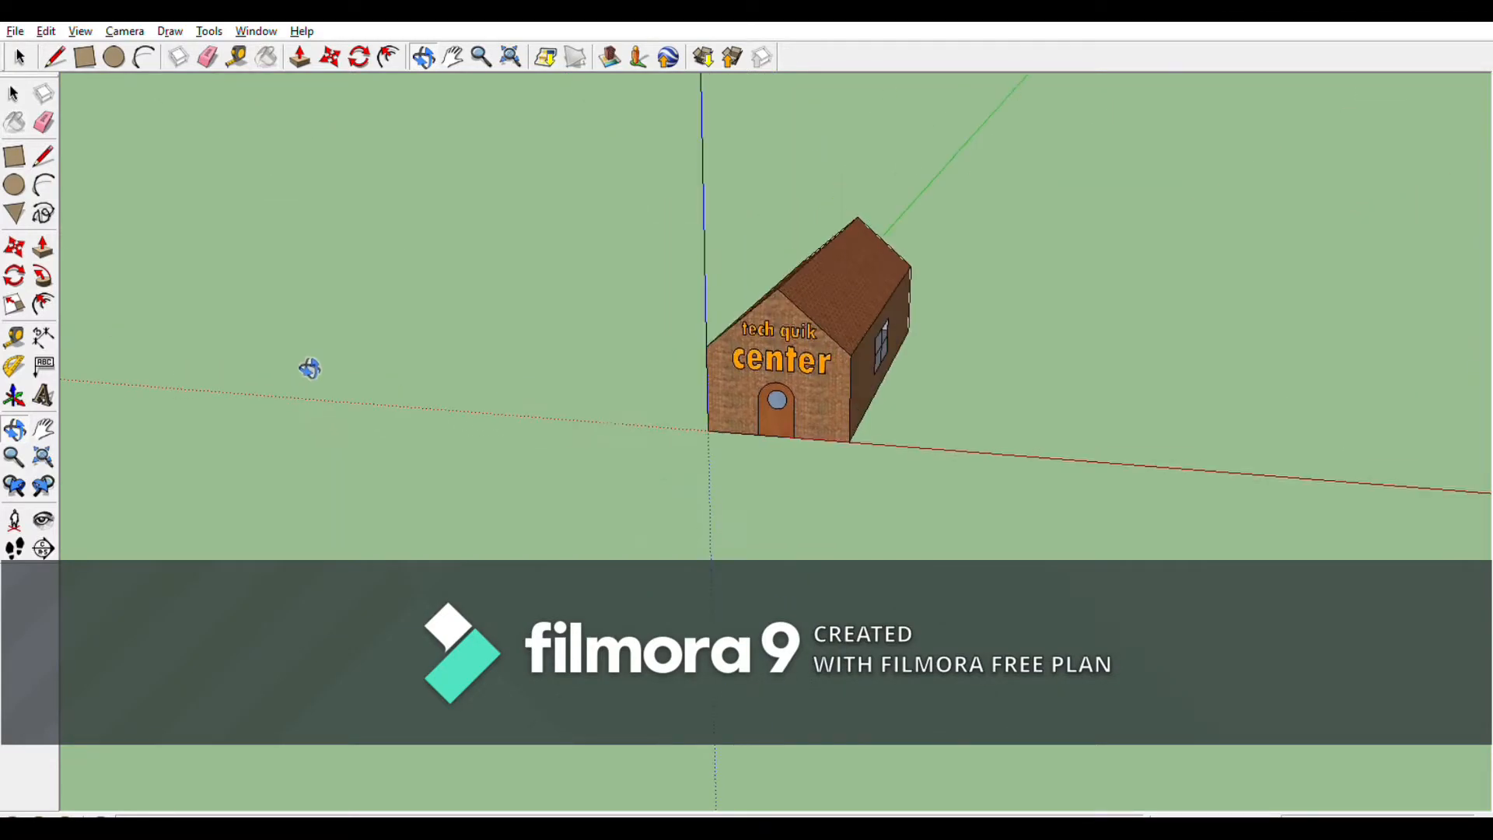
drag(309, 369, 539, 502)
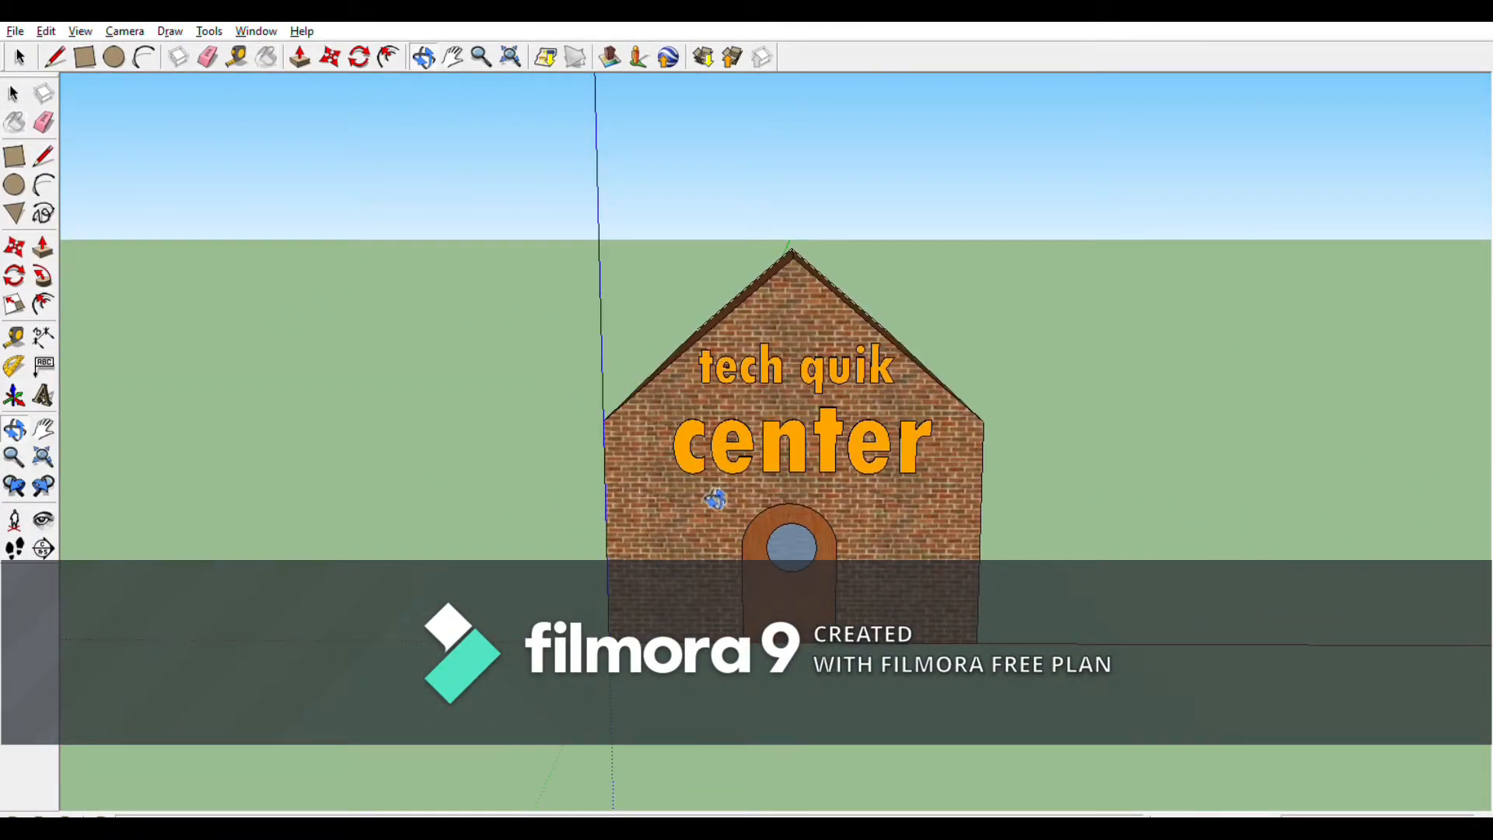
drag(965, 467, 683, 236)
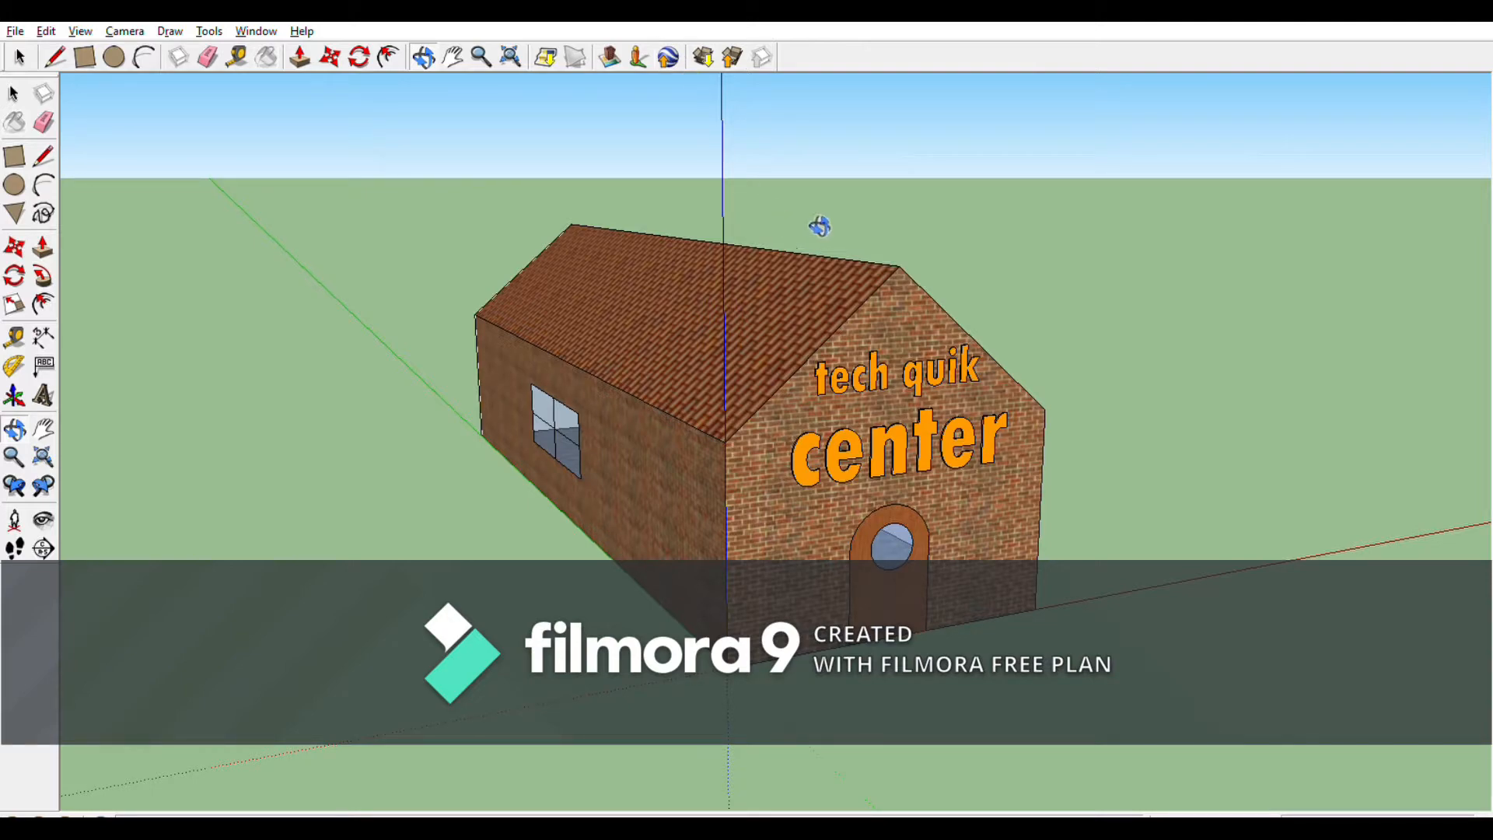
drag(820, 226, 704, 109)
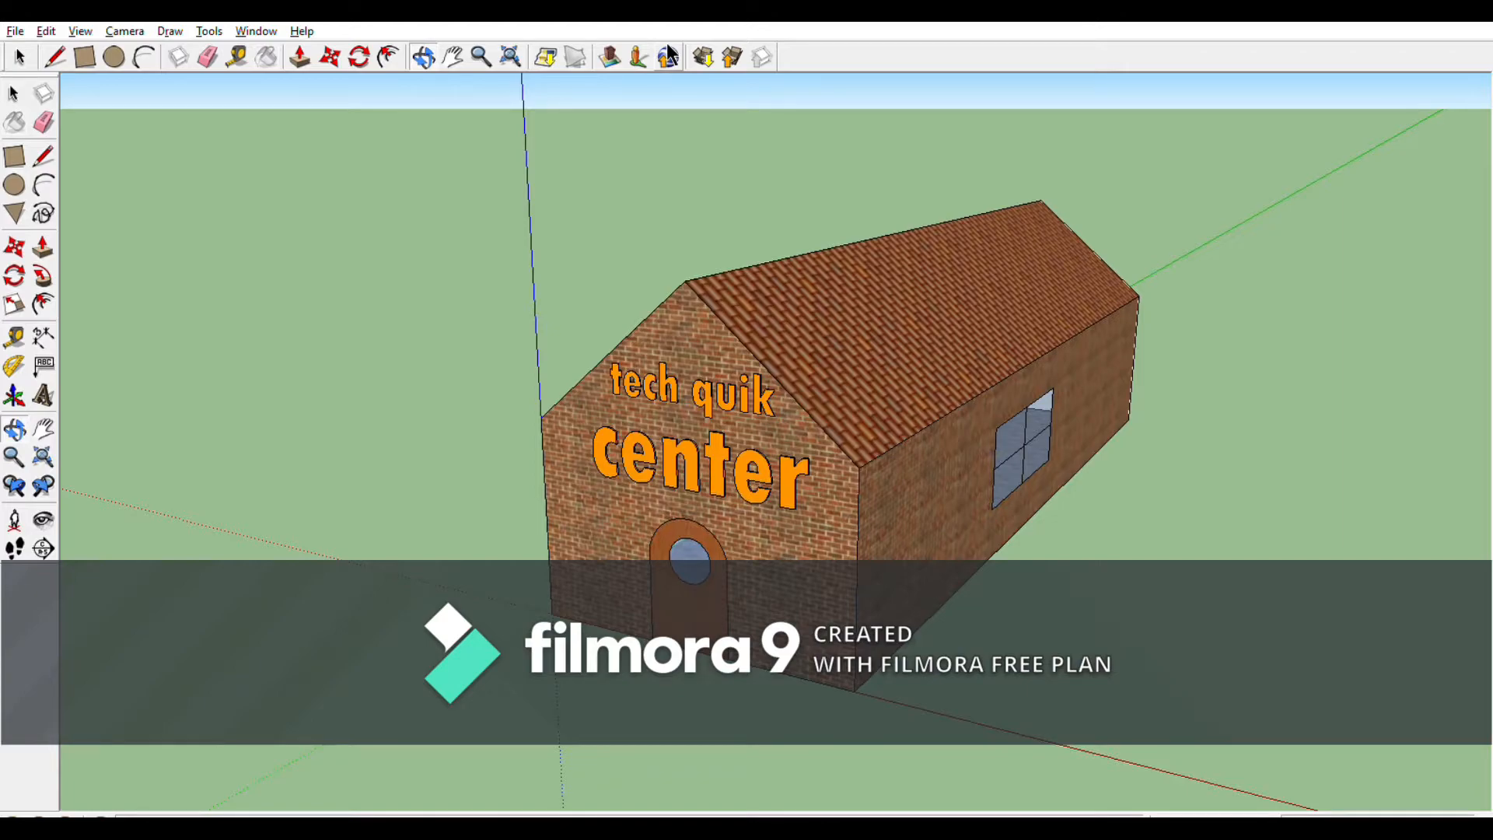
drag(911, 454, 925, 399)
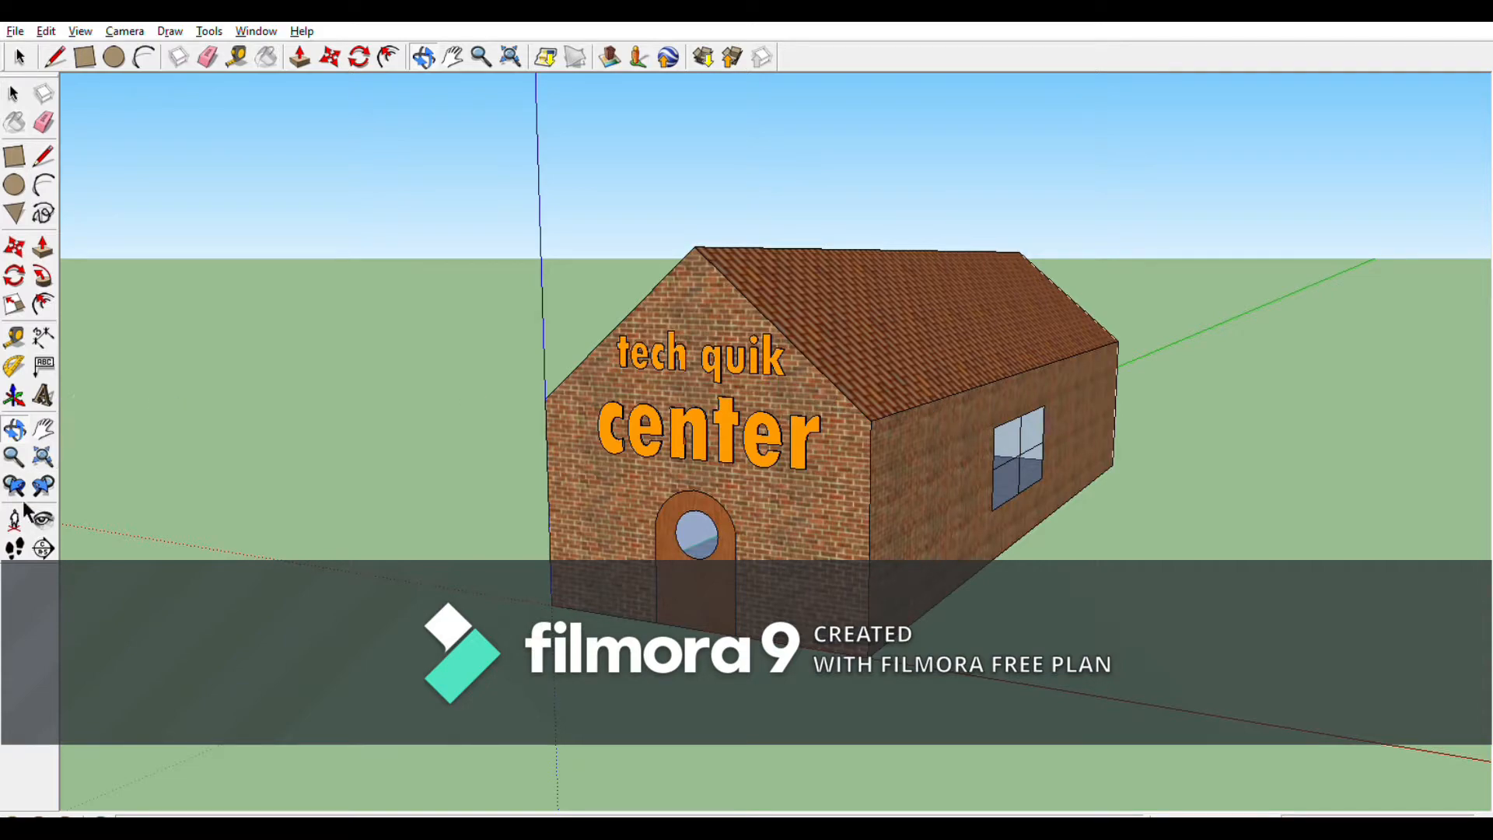
drag(222, 521, 544, 478)
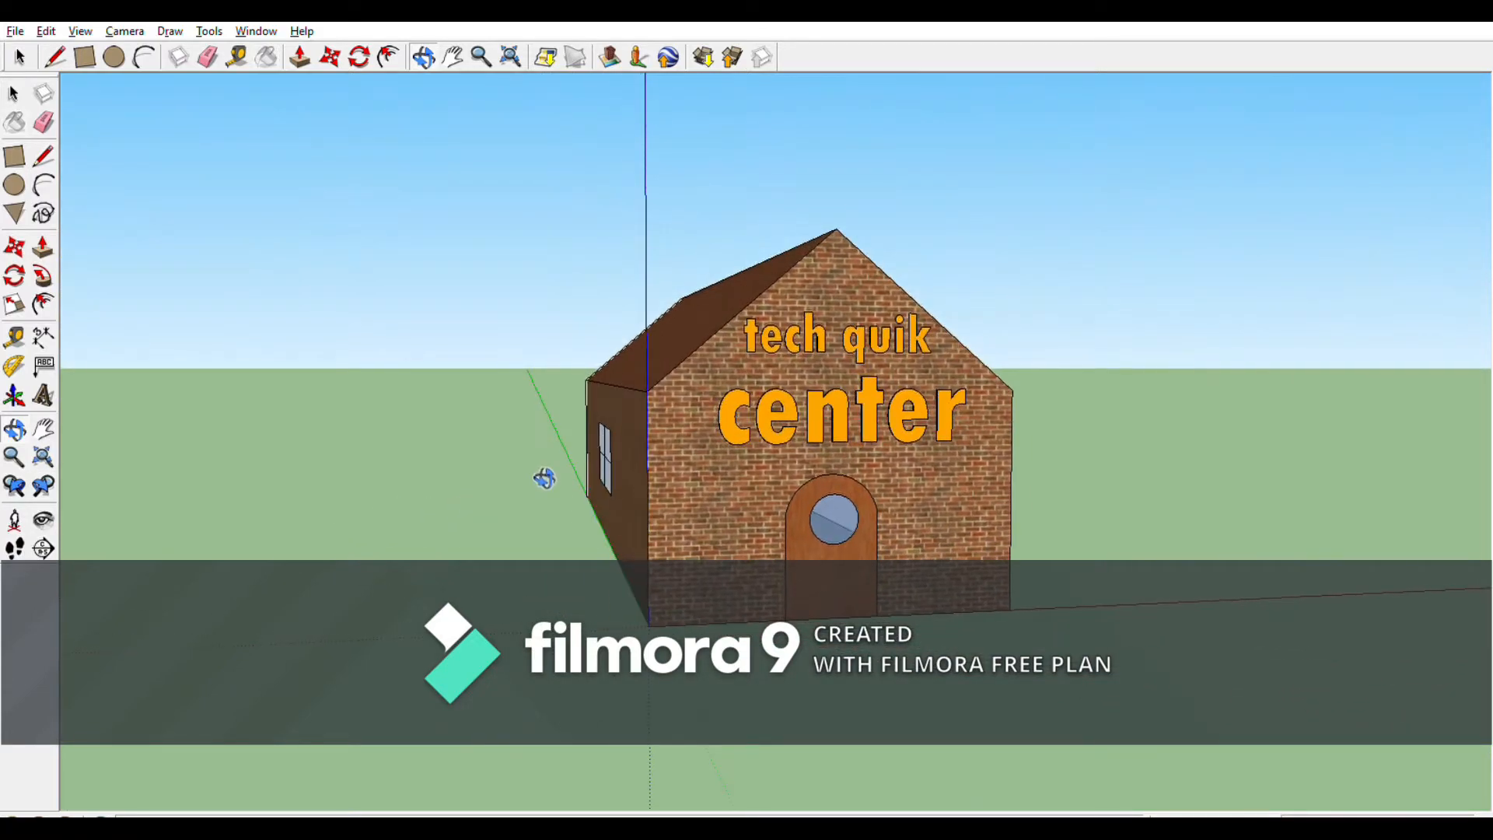
scroll(680, 493, up, 2)
drag(925, 570, 889, 535)
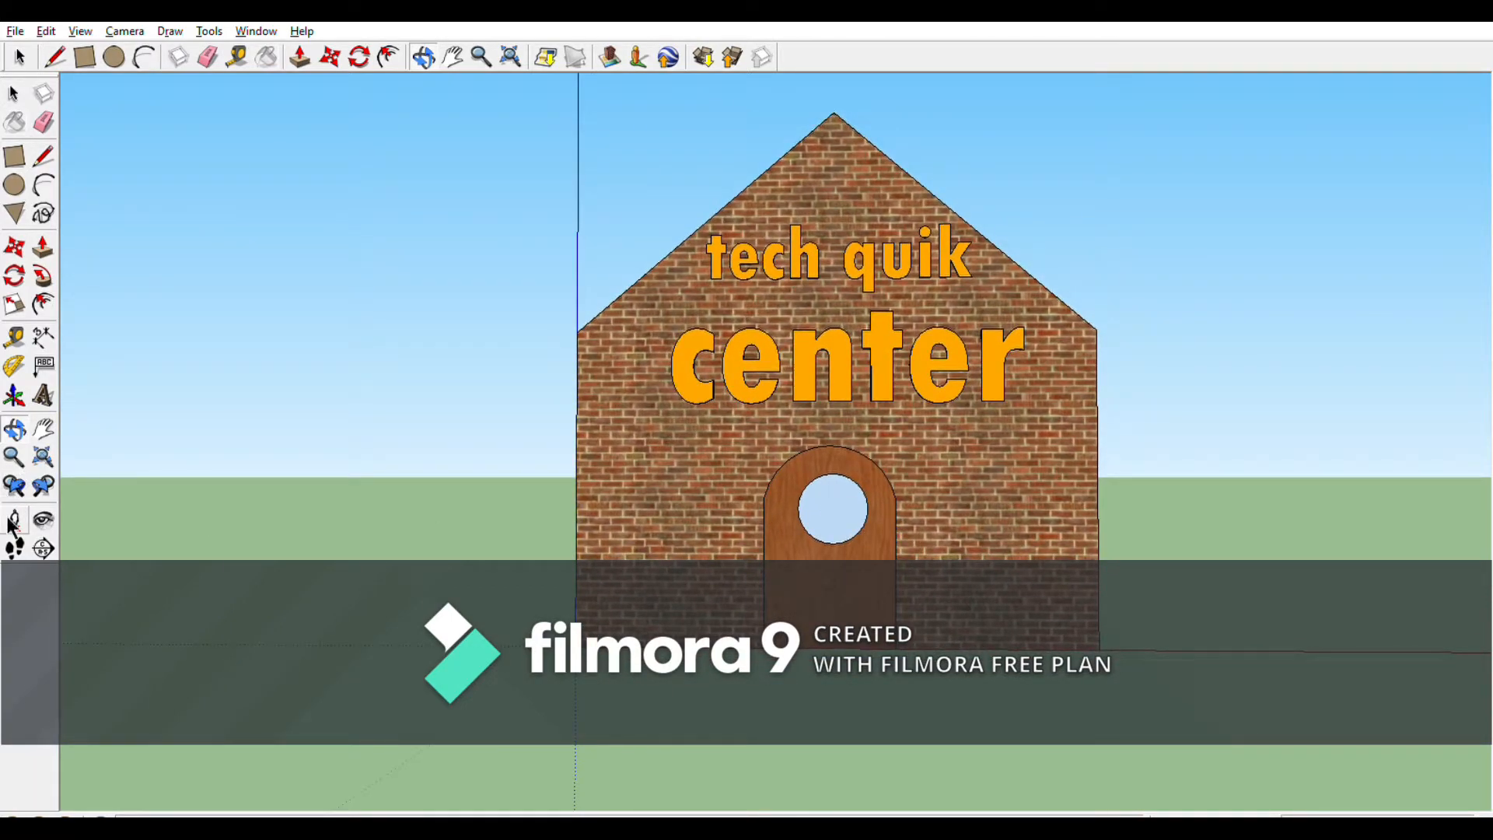
Walk through the arched front door and examine the interior, including the floor, the windows and the inner front wall.
drag(811, 555, 779, 313)
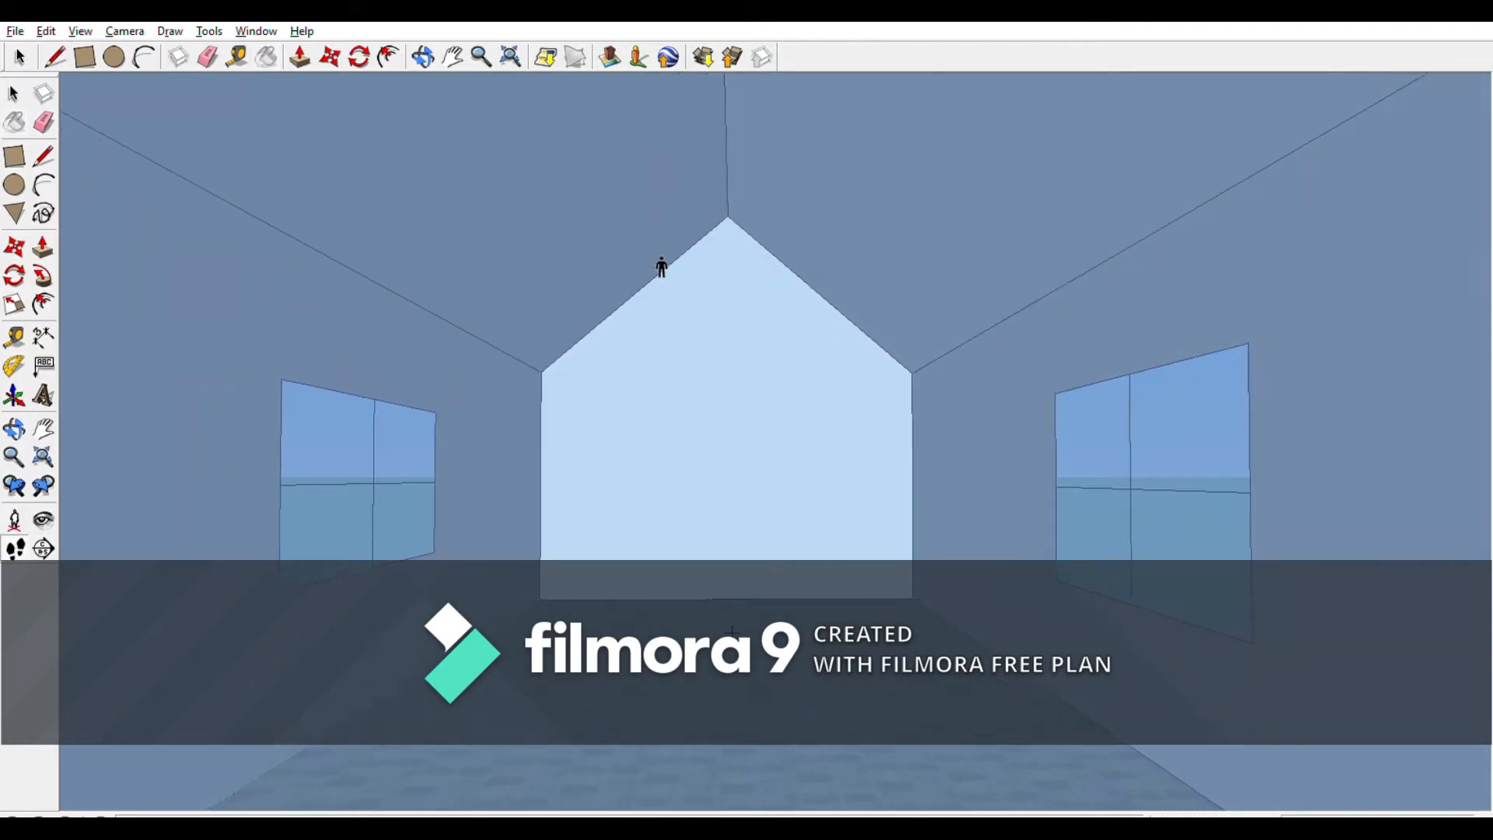
drag(661, 267, 770, 271)
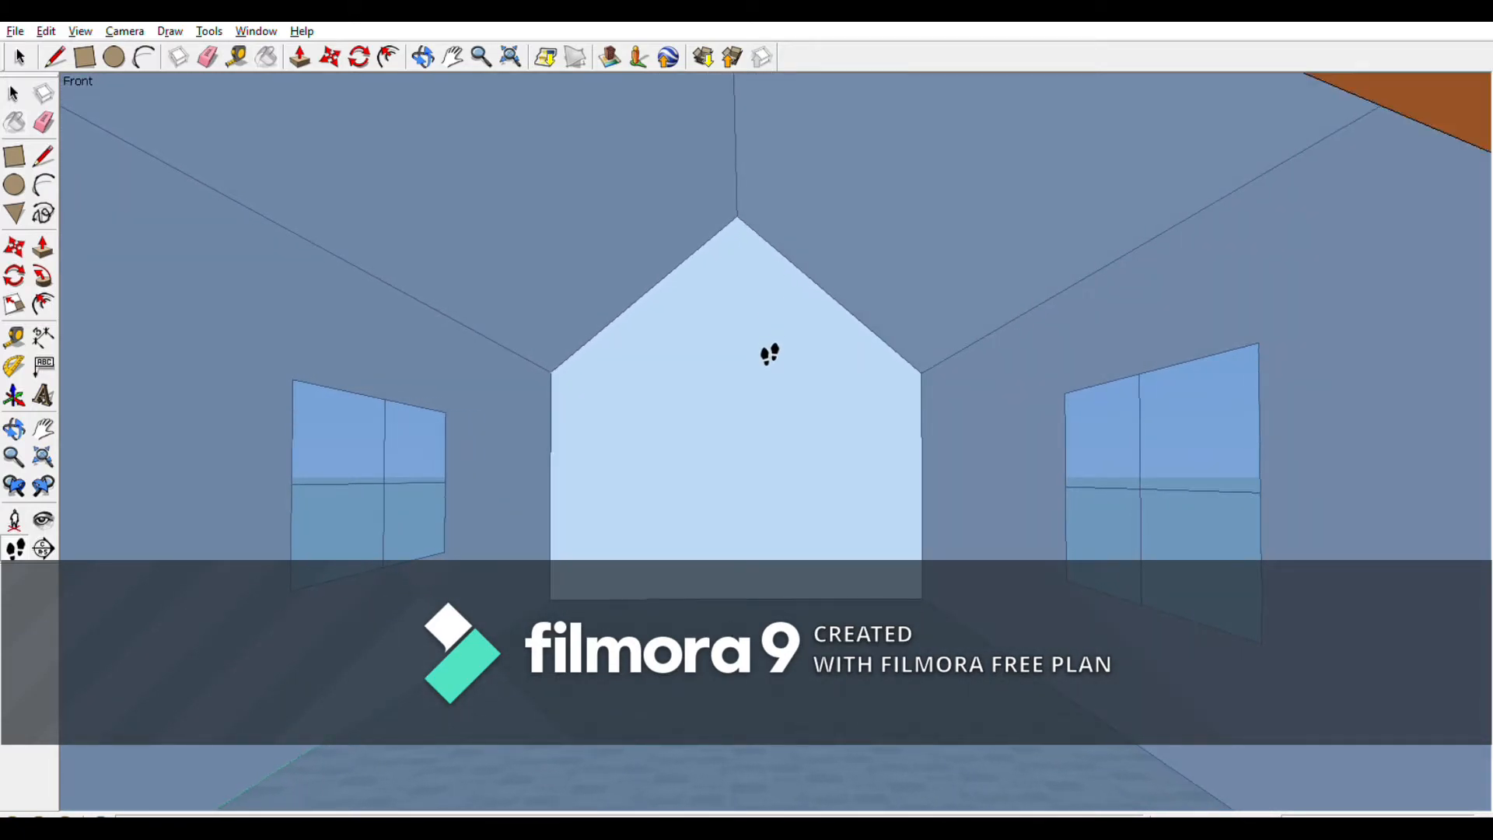
drag(770, 354, 781, 416)
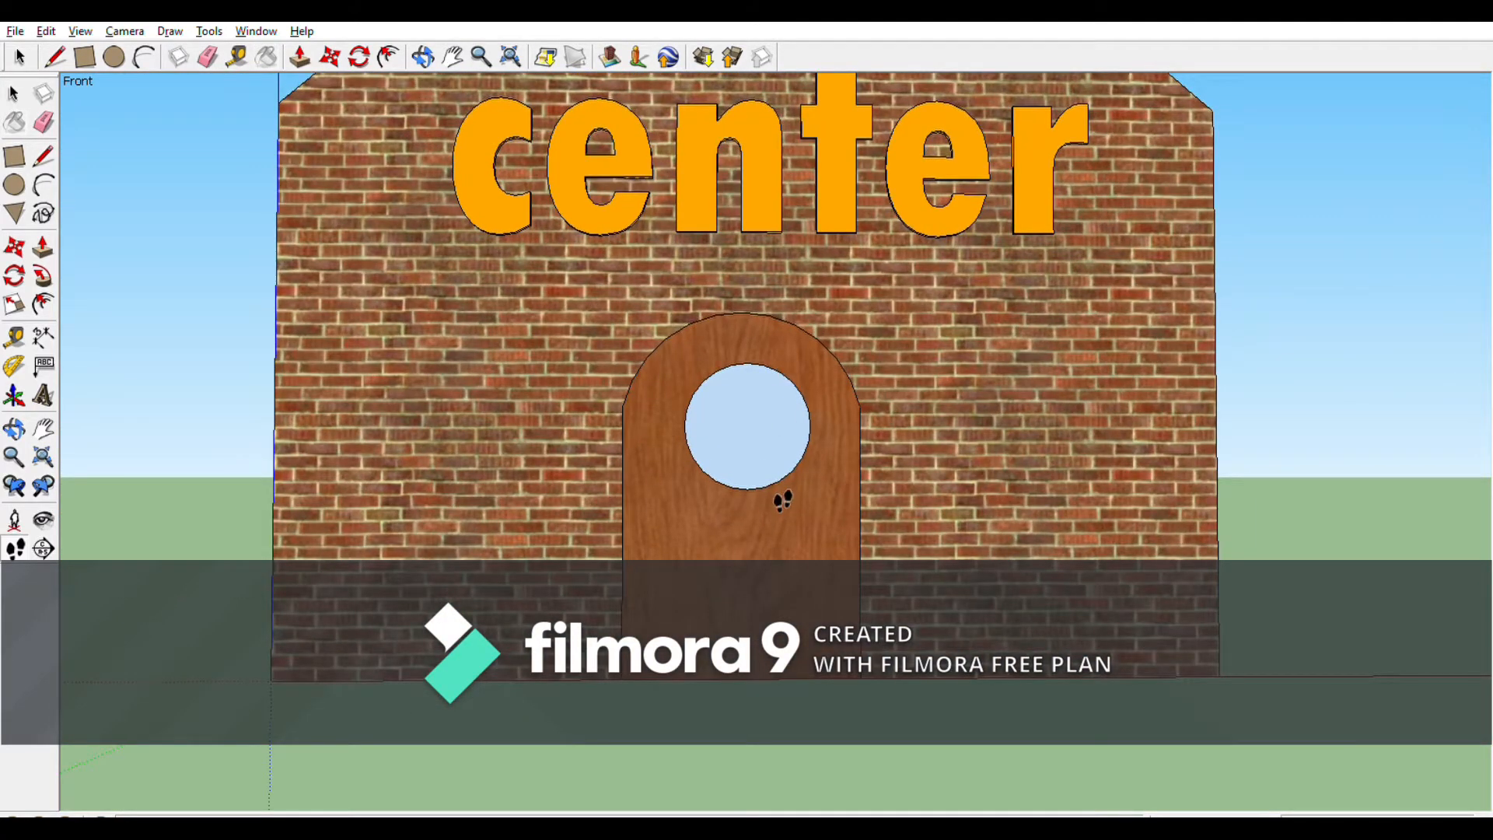
mouse_move(784, 500)
mouse_down()
mouse_move(885, 475)
mouse_move(777, 511)
mouse_move(583, 455)
mouse_up()
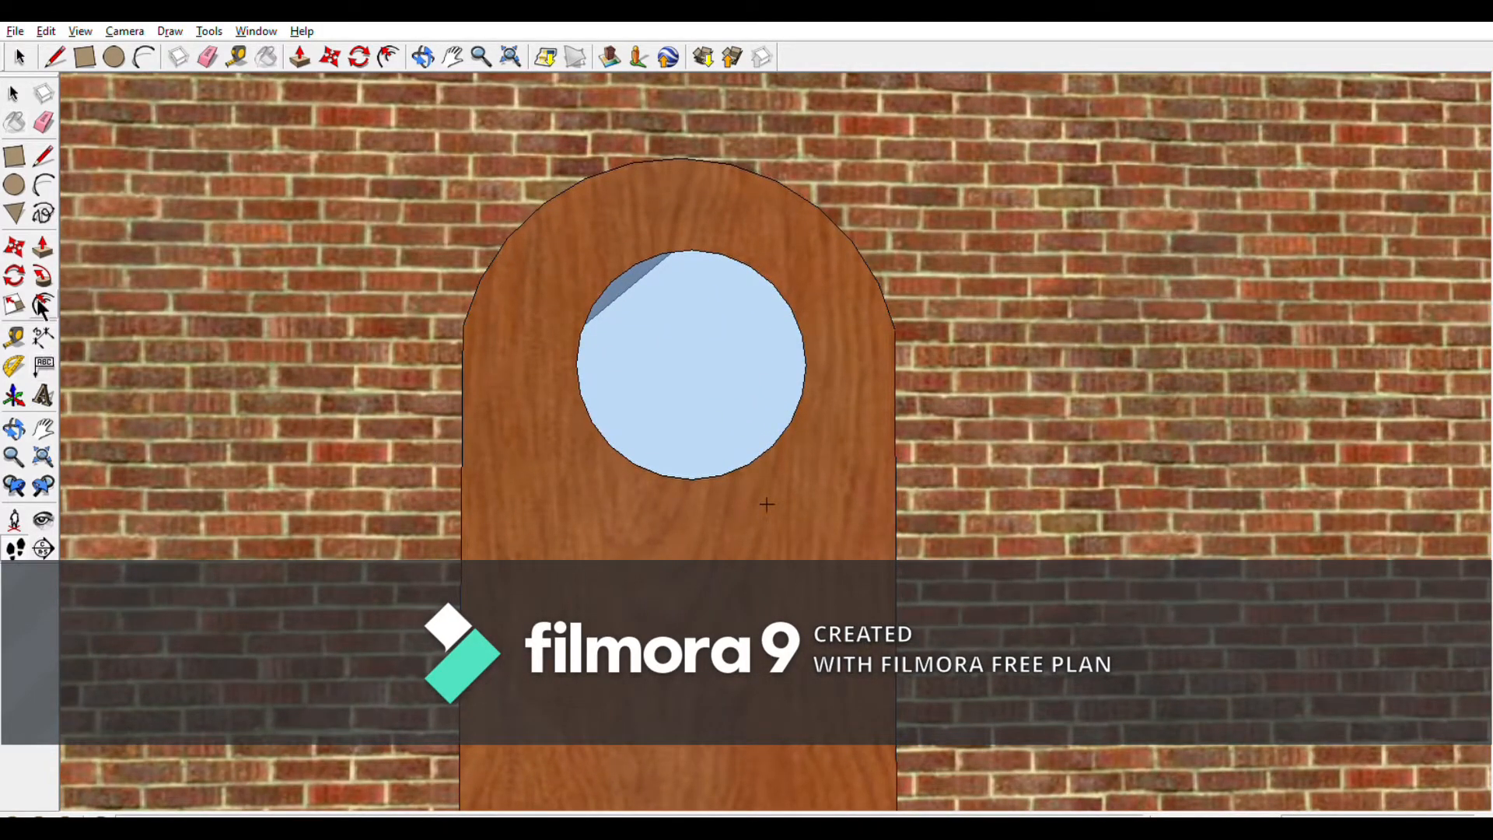
drag(531, 450, 1280, 540)
scroll(718, 584, up, 7)
scroll(718, 585, up, 10)
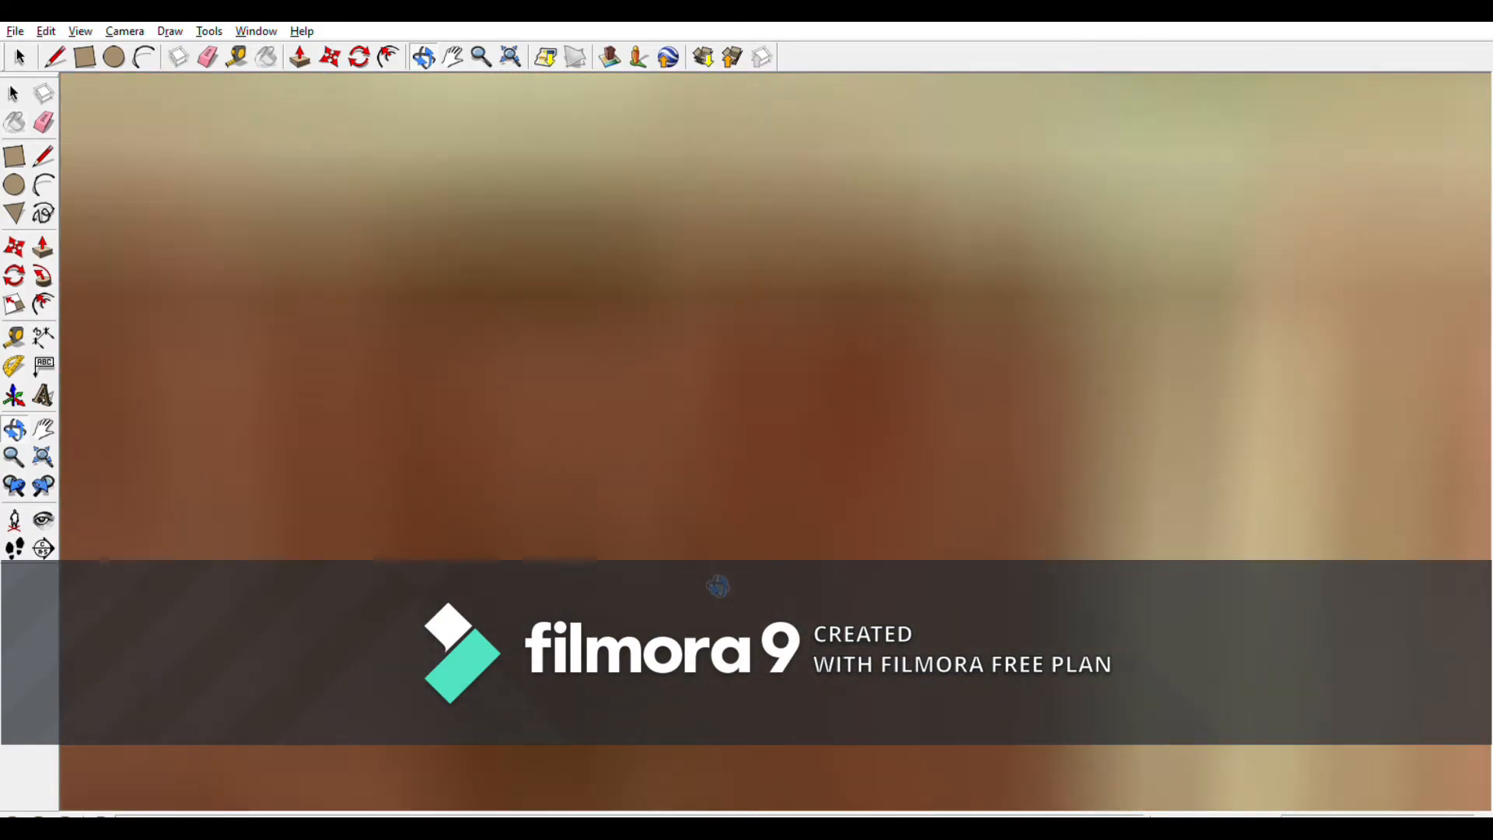
scroll(718, 585, up, 1)
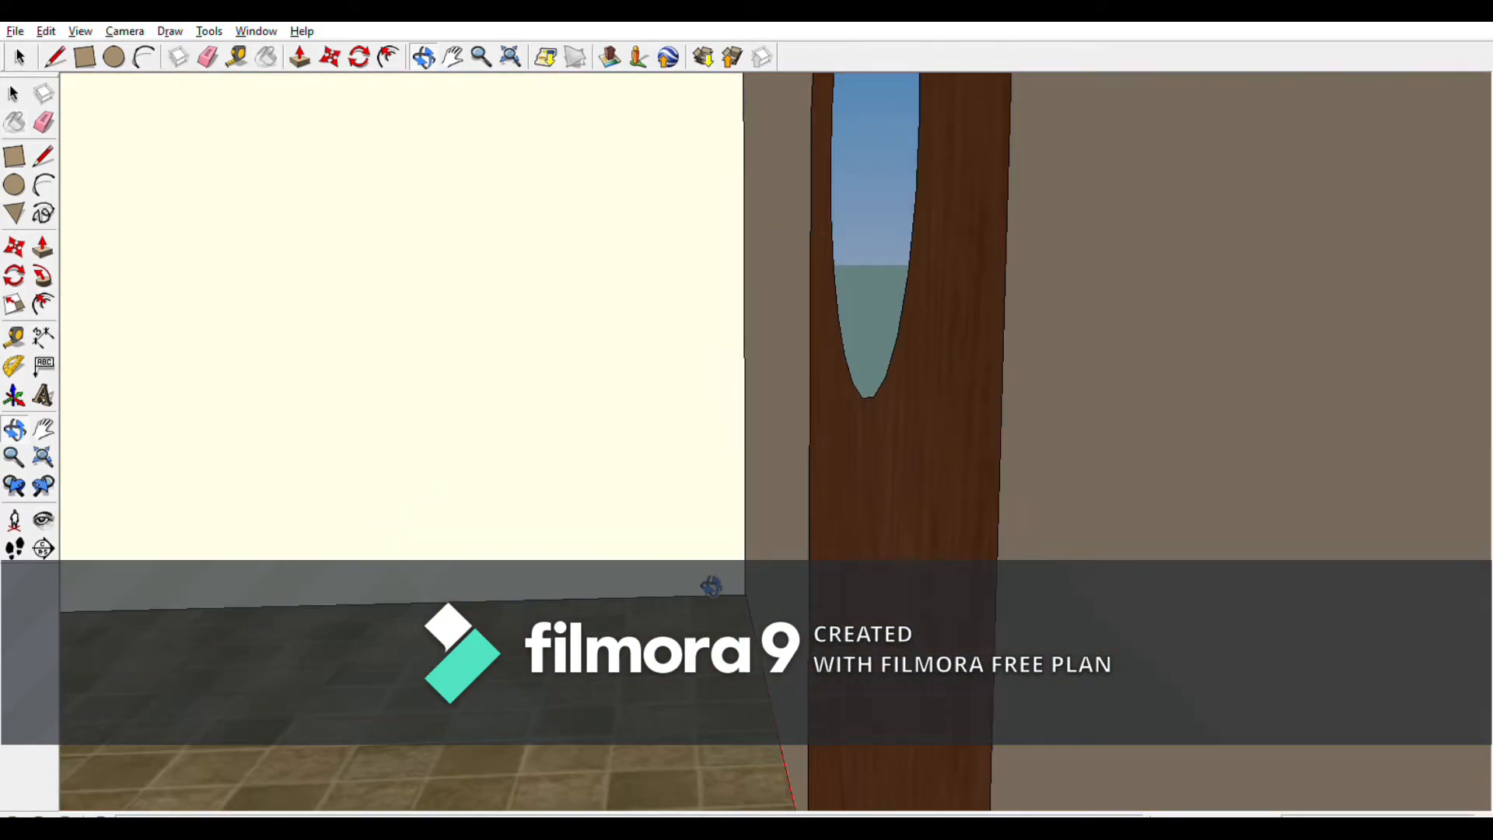
mouse_move(711, 587)
mouse_down()
mouse_move(650, 570)
mouse_move(708, 578)
mouse_up()
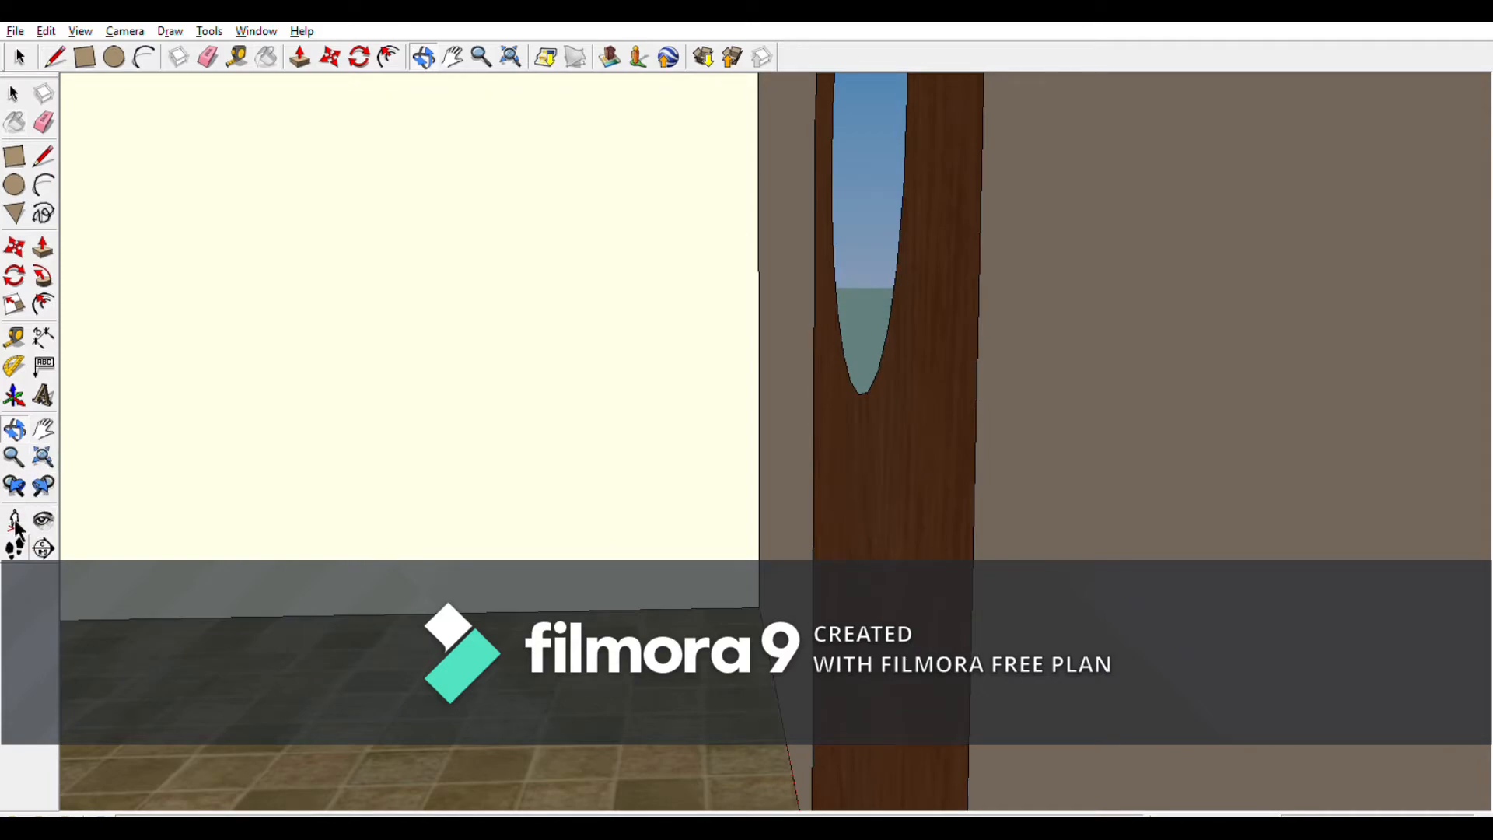
drag(392, 518, 697, 374)
drag(697, 374, 825, 201)
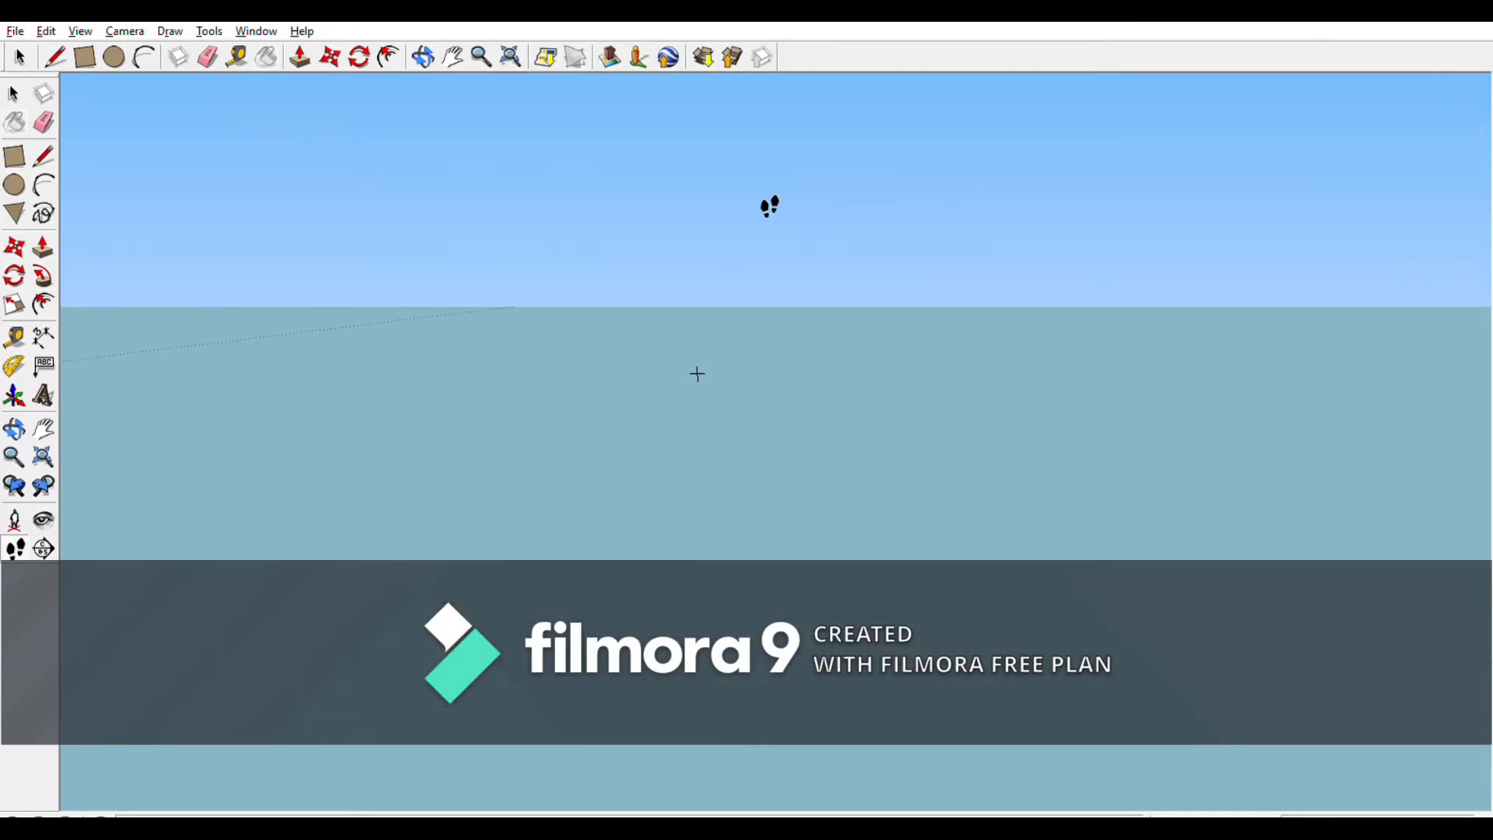
drag(114, 298, 775, 184)
drag(724, 280, 723, 260)
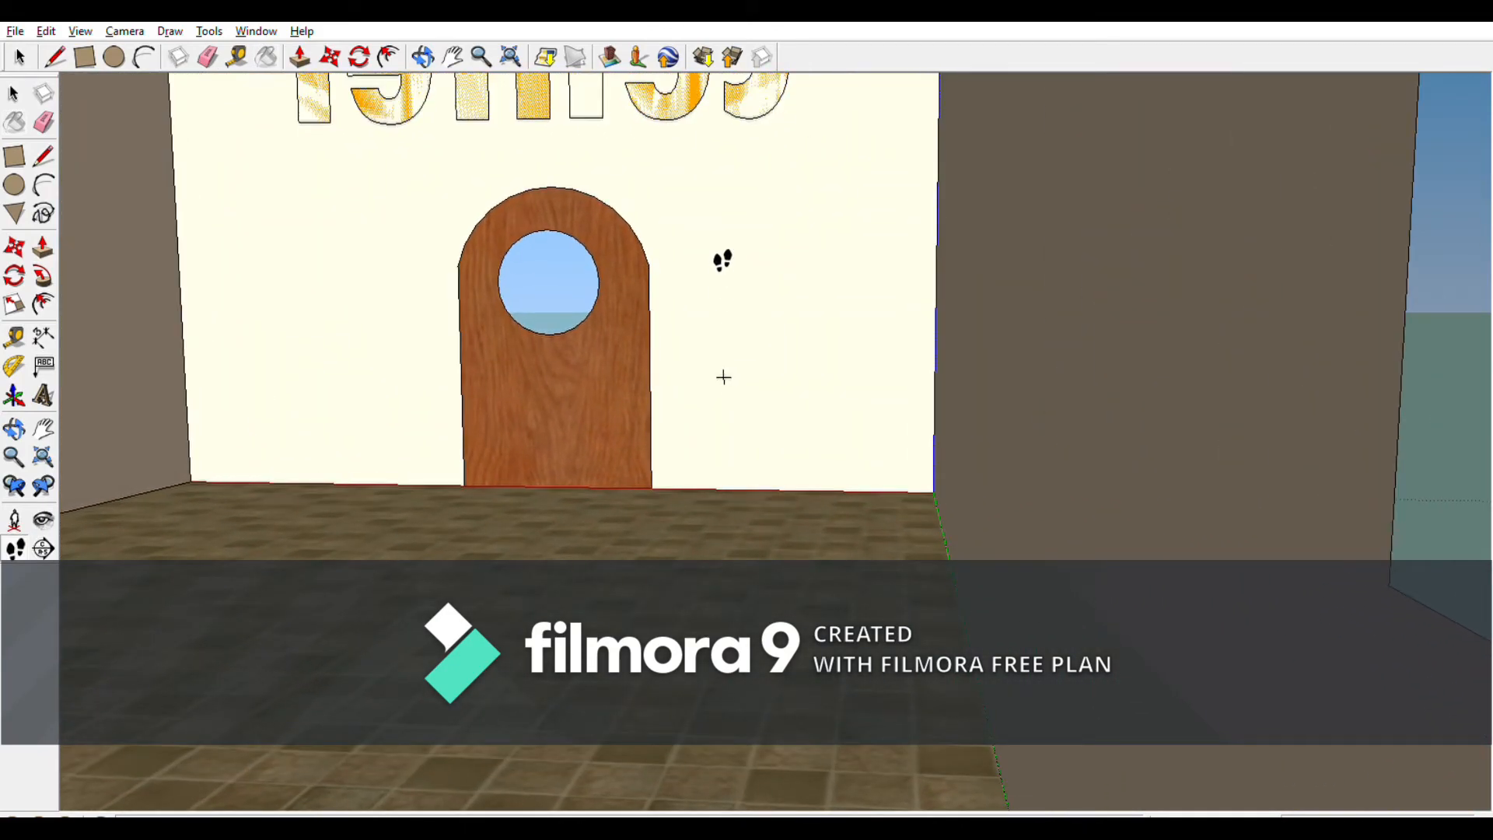
Leave the interior and examine the outside of the house around its back, side walls and front sign.
mouse_move(722, 260)
middle_down()
mouse_move(707, 330)
mouse_move(705, 167)
mouse_move(790, 220)
middle_up()
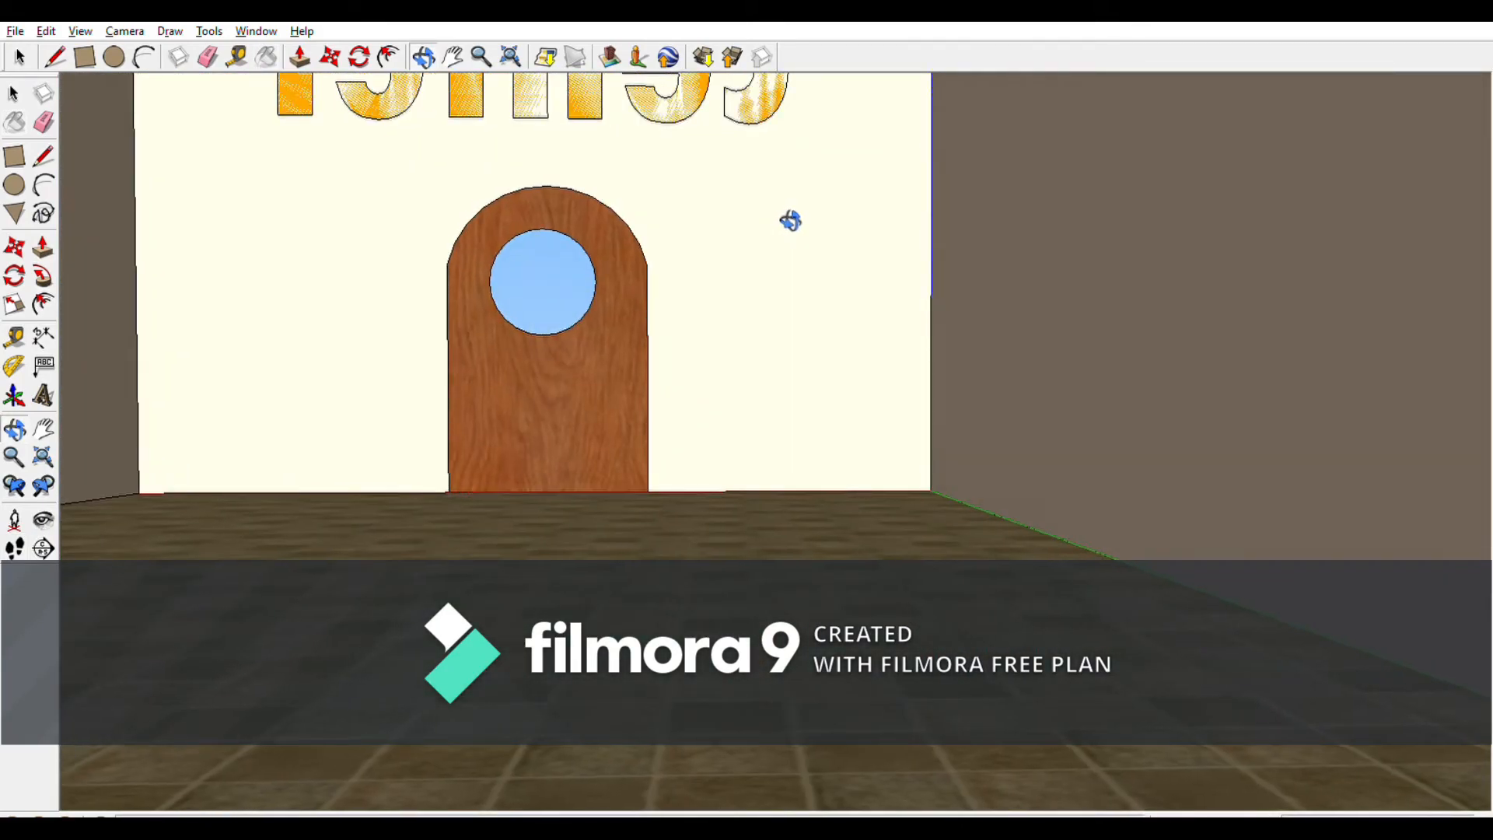
scroll(797, 200, down, 1)
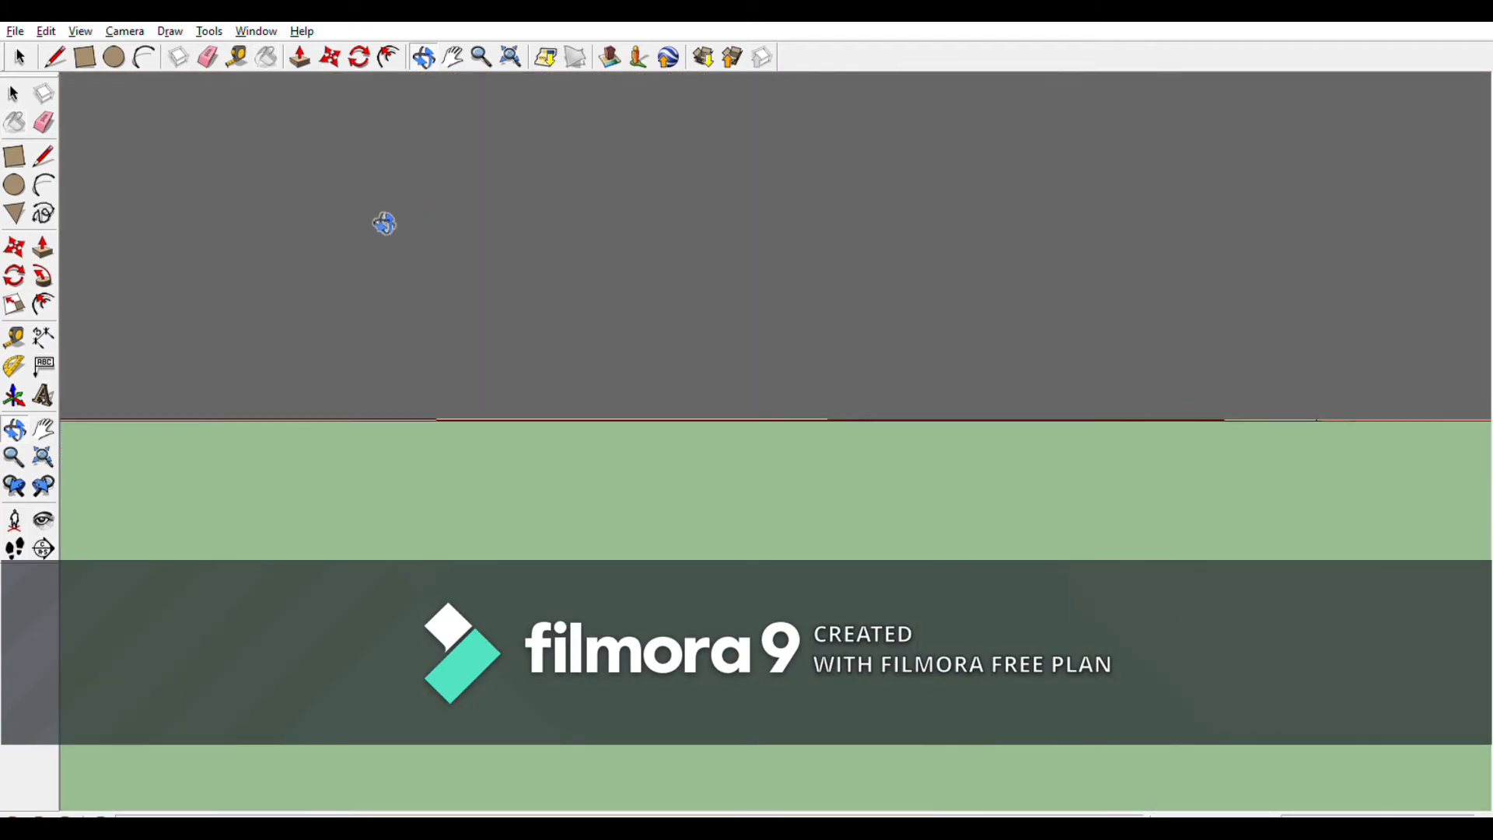
mouse_move(384, 224)
middle_down()
mouse_move(936, 337)
mouse_move(503, 320)
mouse_move(549, 308)
mouse_move(560, 356)
mouse_move(710, 410)
mouse_move(857, 404)
mouse_move(611, 412)
mouse_move(1027, 410)
middle_up()
scroll(710, 410, down, 4)
scroll(710, 409, down, 6)
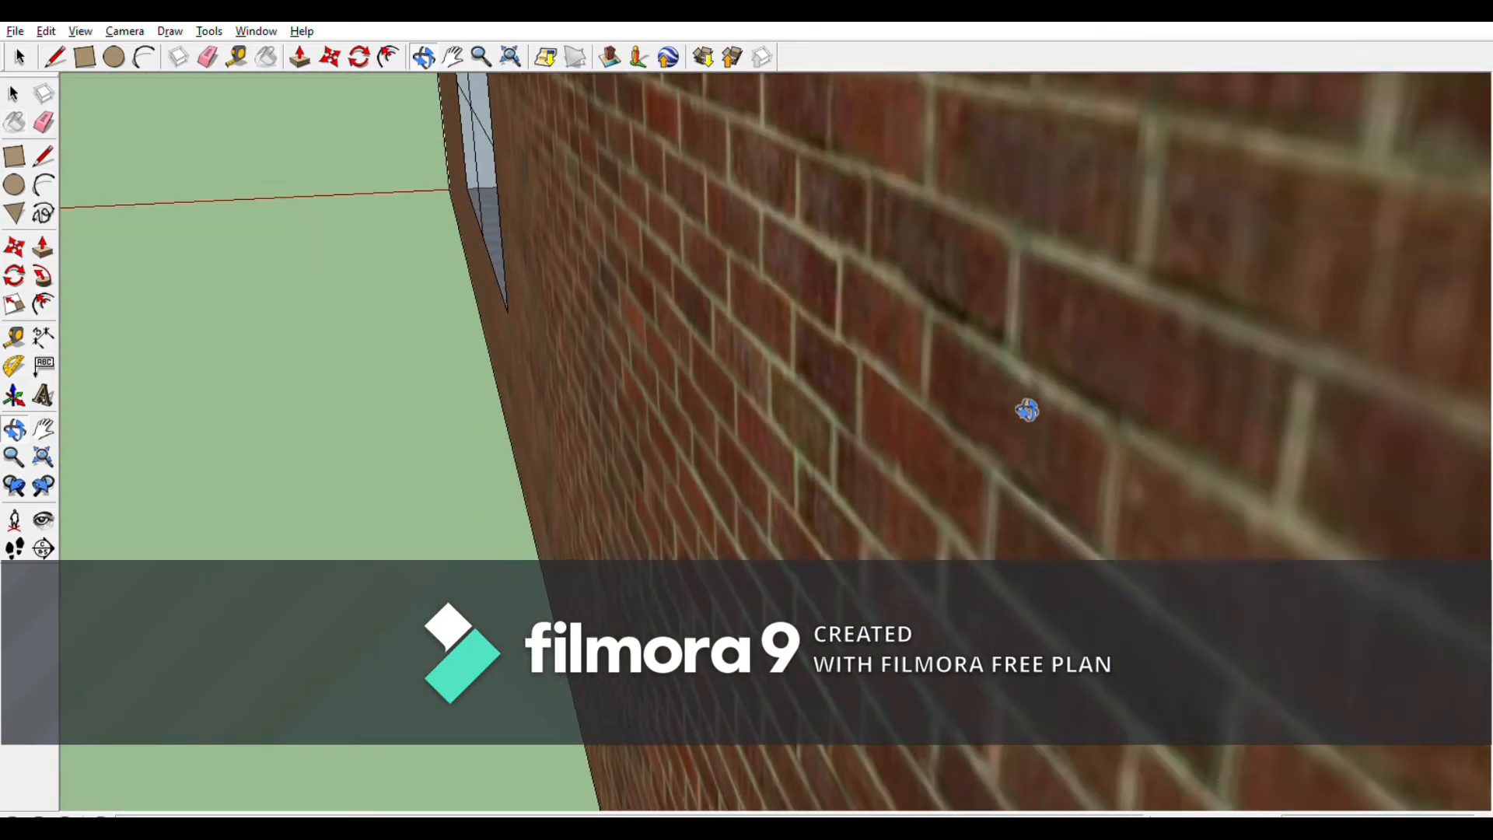
scroll(1027, 410, down, 1)
scroll(1130, 383, down, 2)
scroll(1130, 383, down, 1)
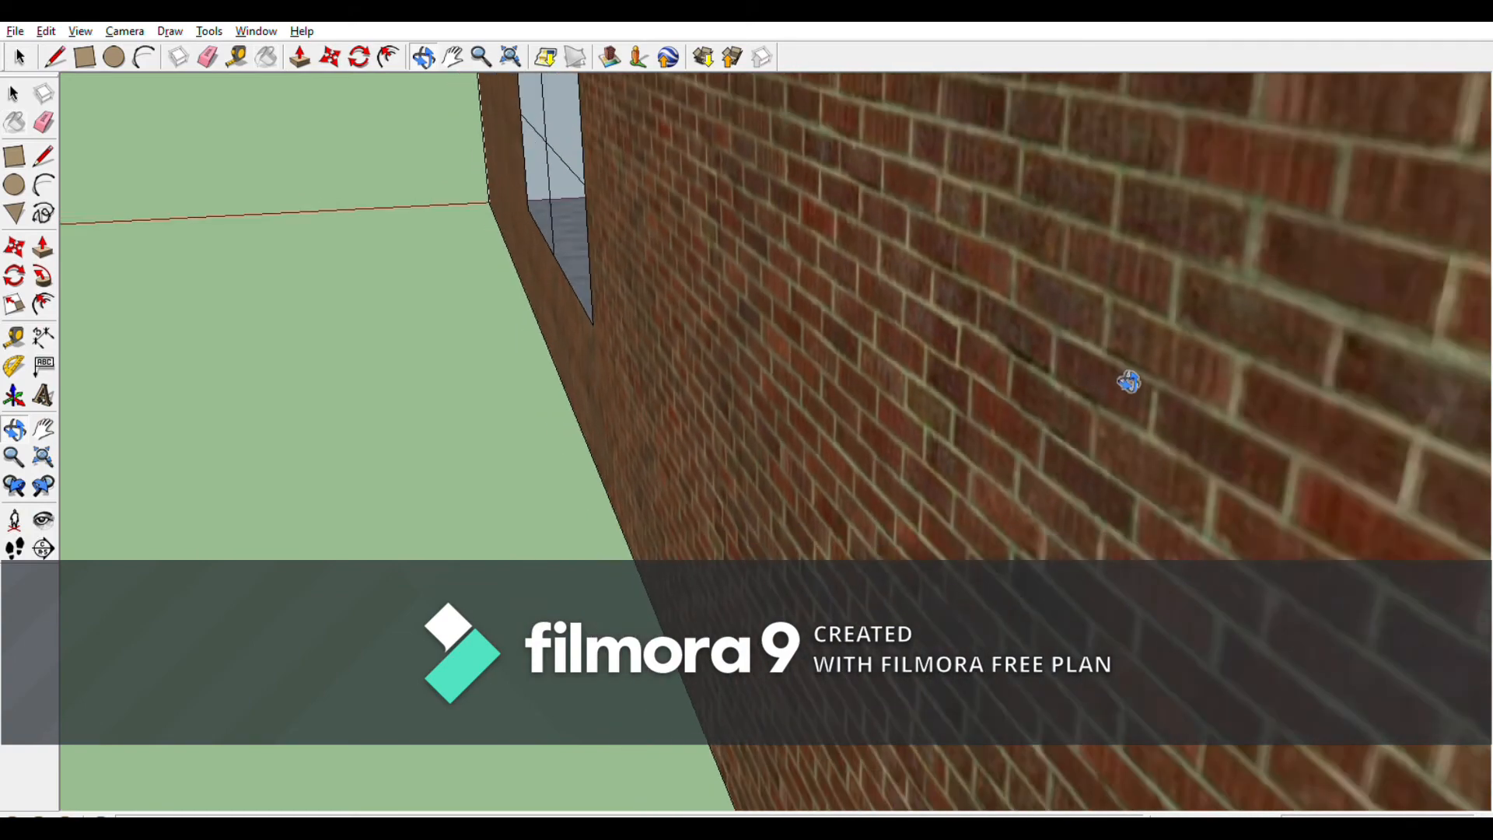
middle_drag(1130, 384, 1060, 483)
scroll(1059, 483, down, 5)
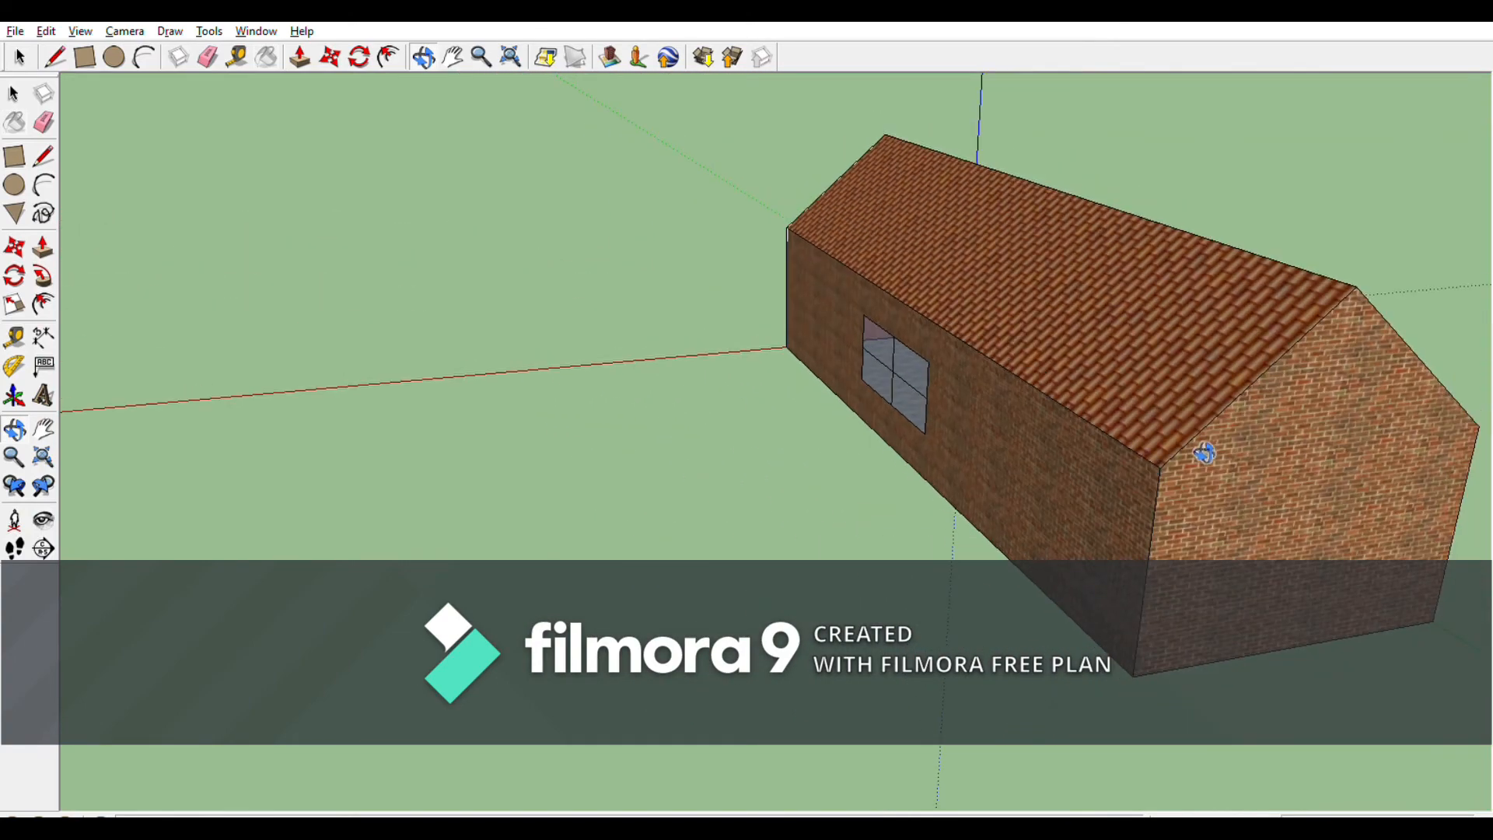
mouse_move(1204, 451)
middle_down()
mouse_move(1060, 420)
mouse_move(776, 466)
mouse_move(1183, 417)
mouse_move(584, 427)
mouse_move(527, 217)
mouse_move(536, 181)
mouse_move(723, 165)
middle_up()
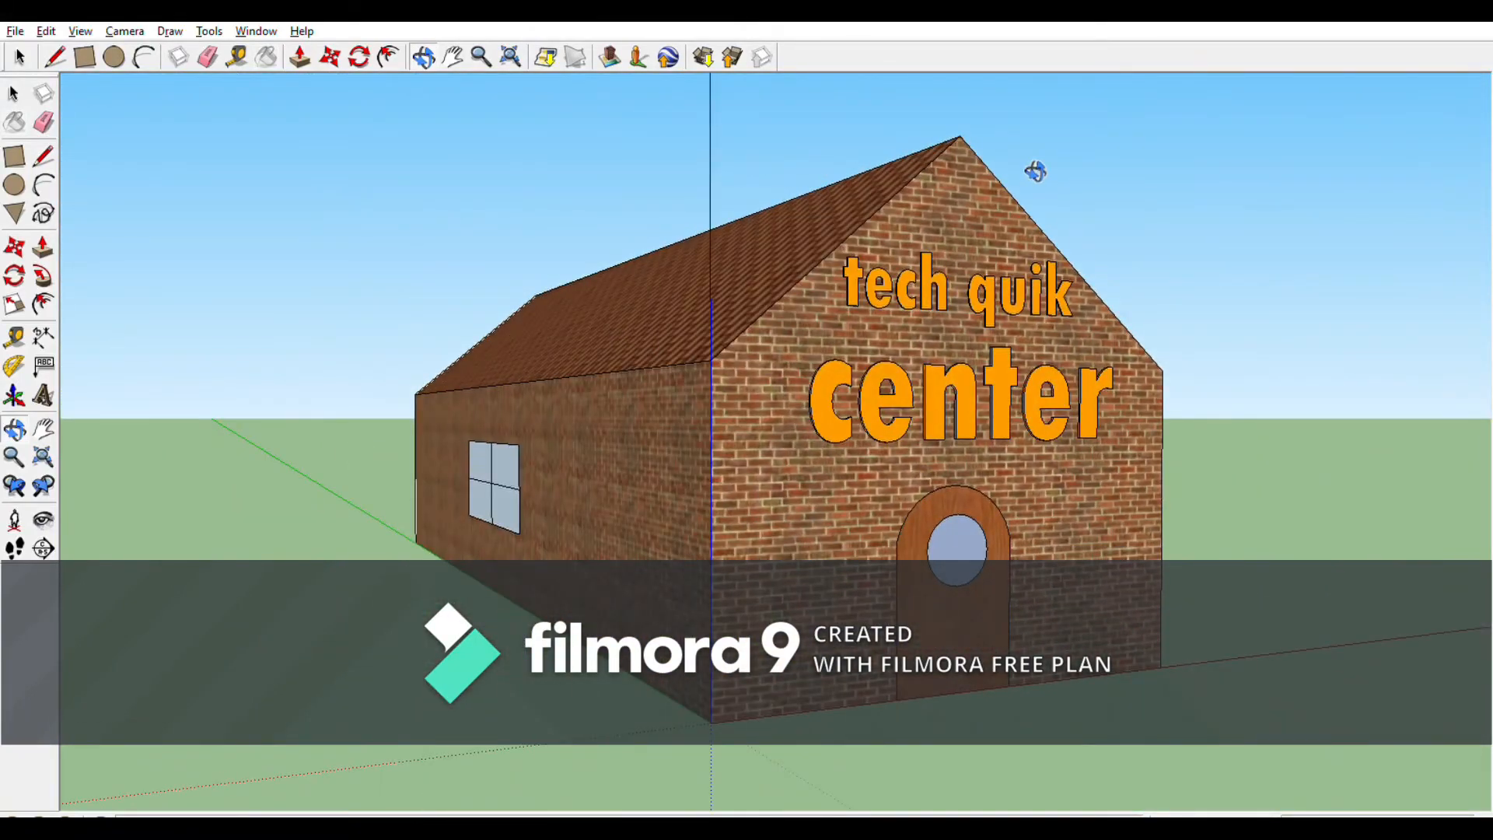
middle_drag(1035, 171, 1152, 203)
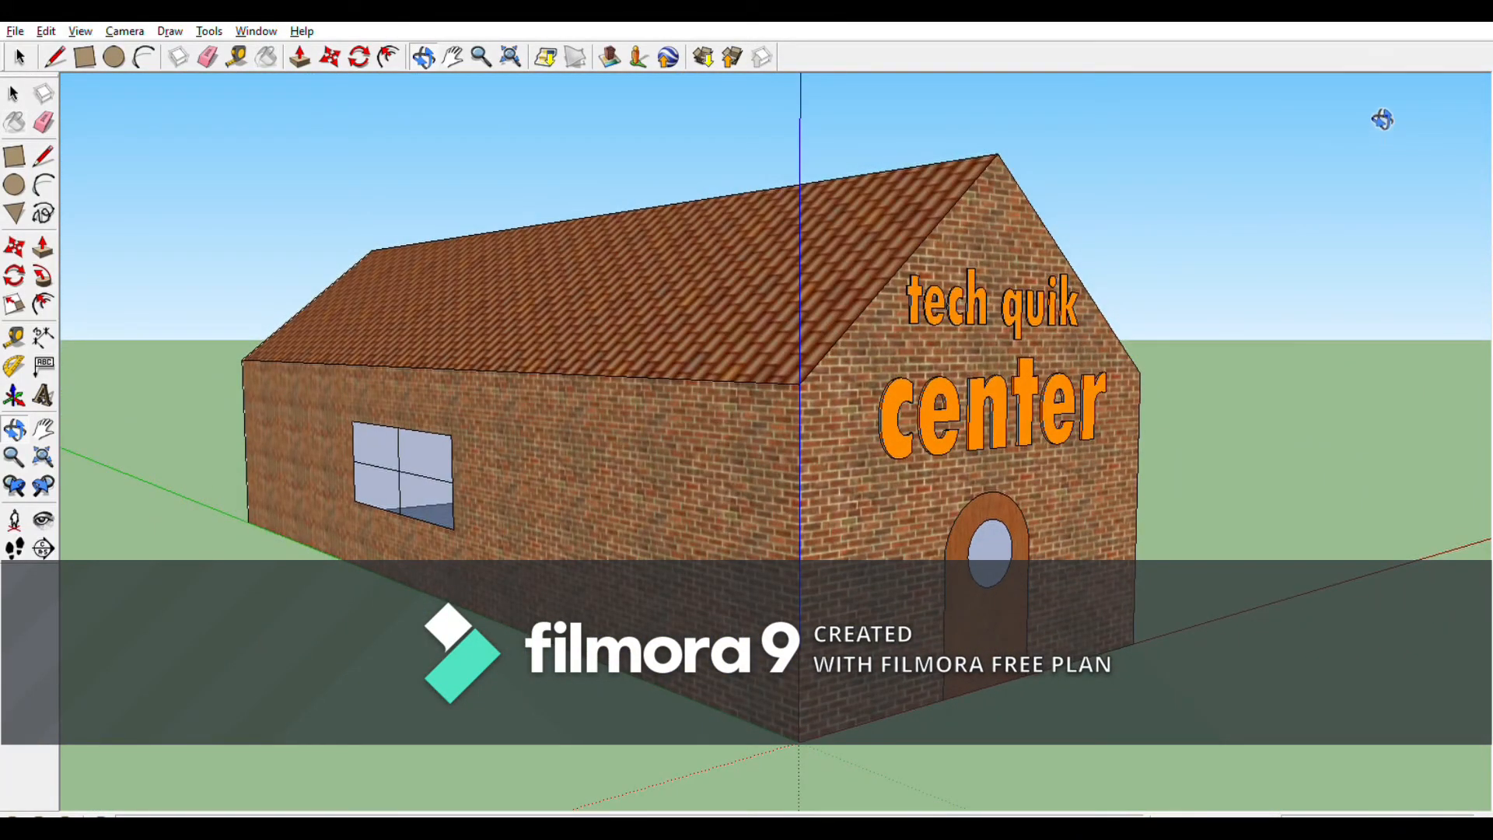